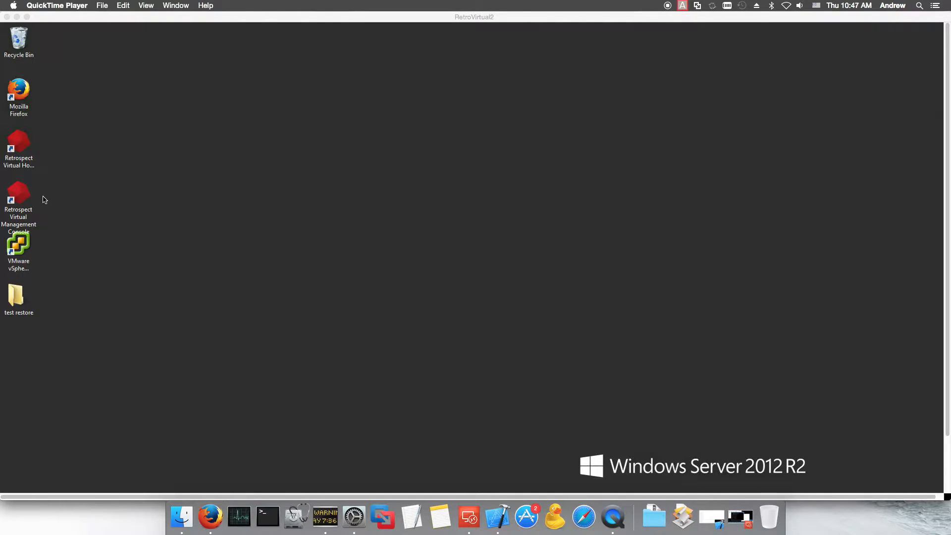
Step: Launch the Retrospect Virtual Management Console from the remote desktop, opening its Firefox login page
click(24, 193)
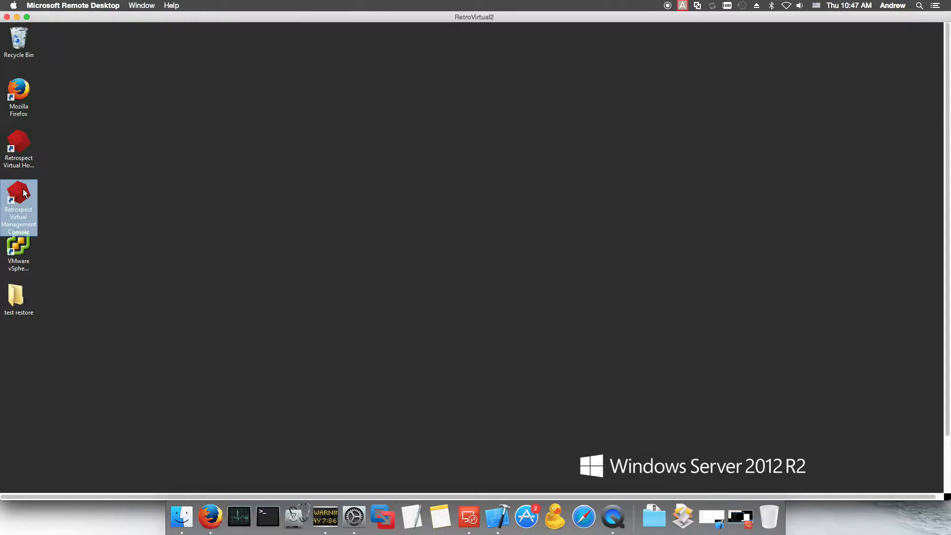
double_click(21, 190)
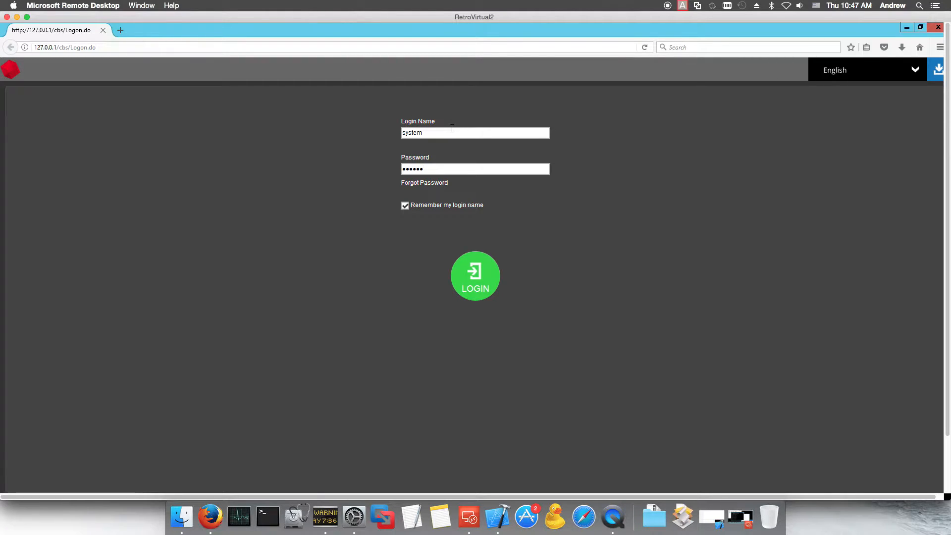
Step: Log in with the prefilled credentials and go to Users, Groups & Policies
click(477, 278)
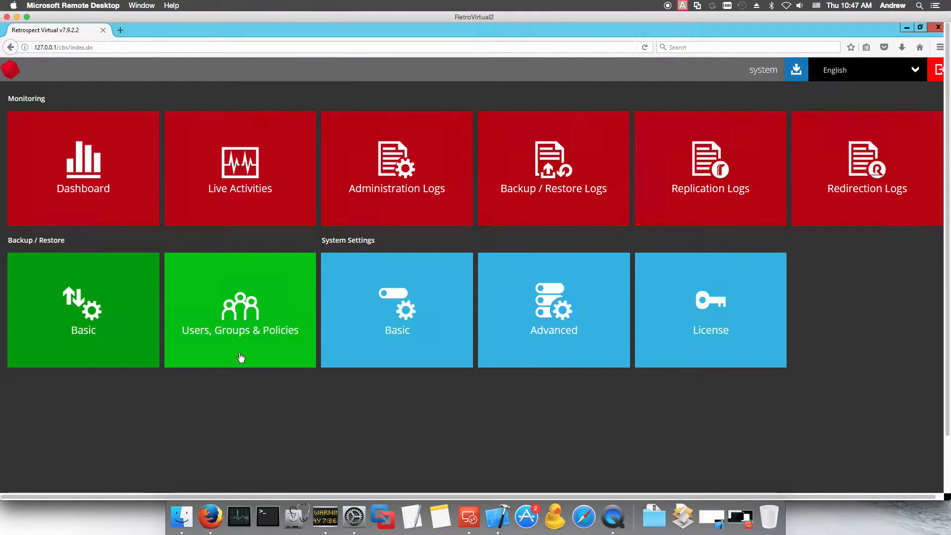
click(231, 304)
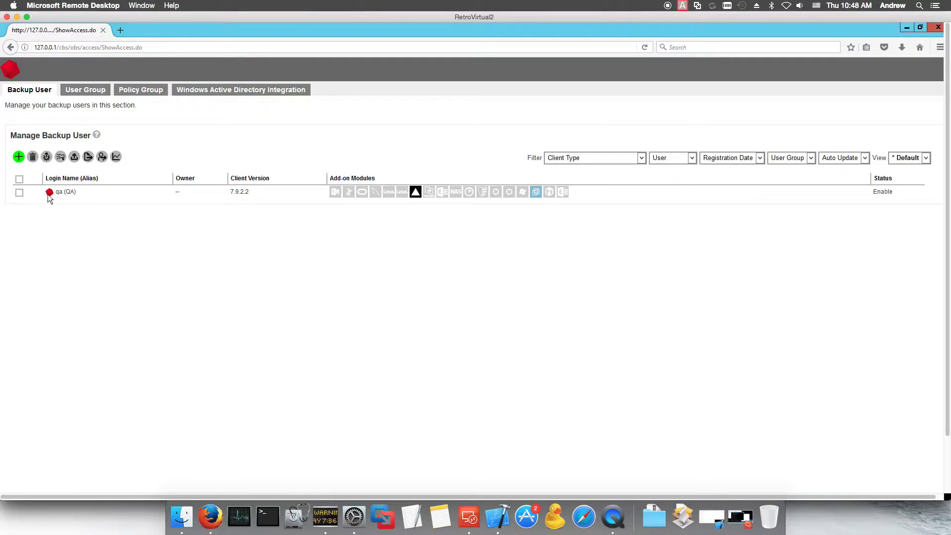
Step: Add a new backup user with login name 'demo' and a password, then continue
click(18, 156)
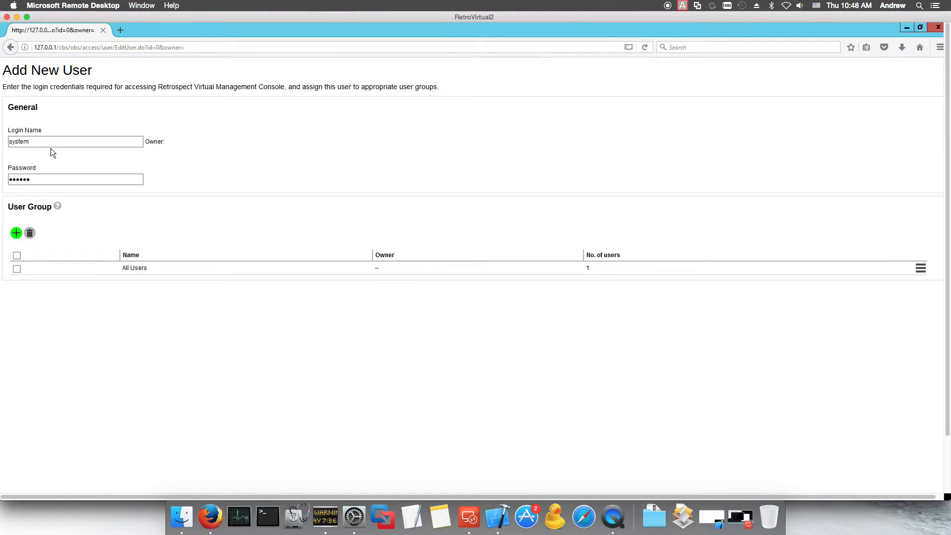
double_click(25, 141)
text(demo)
key(Tab)
text(•••••••)
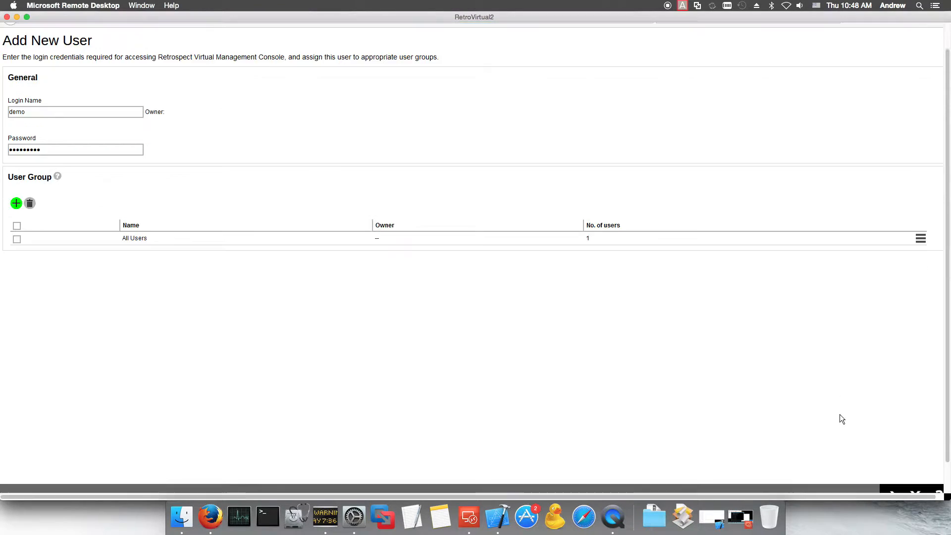
click(888, 465)
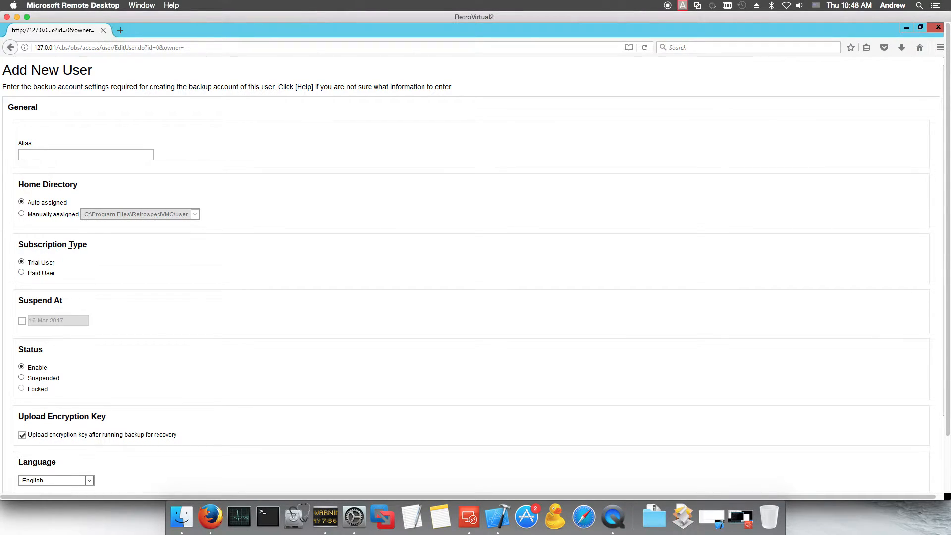
Step: Leave the account settings at their defaults and advance to the backup client page
scroll(95, 257, down, 3)
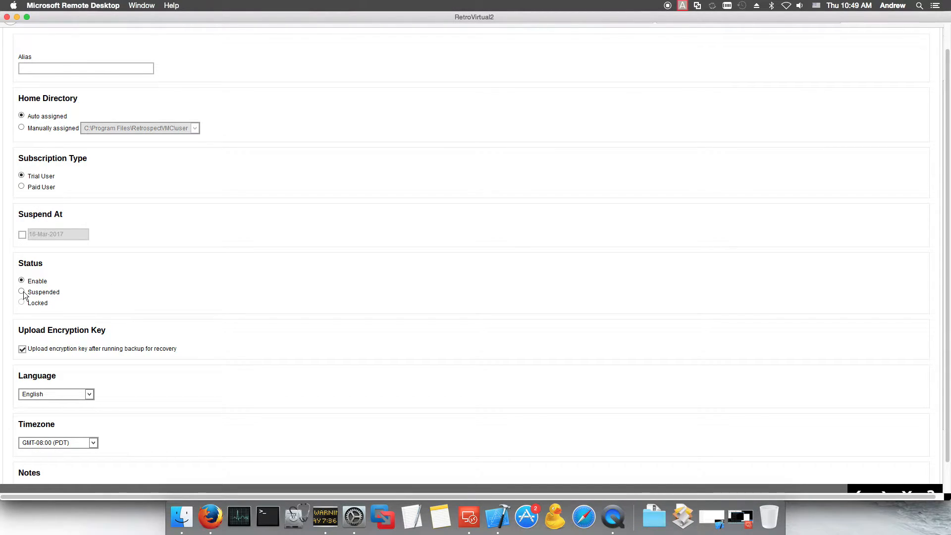
scroll(248, 281, down, 5)
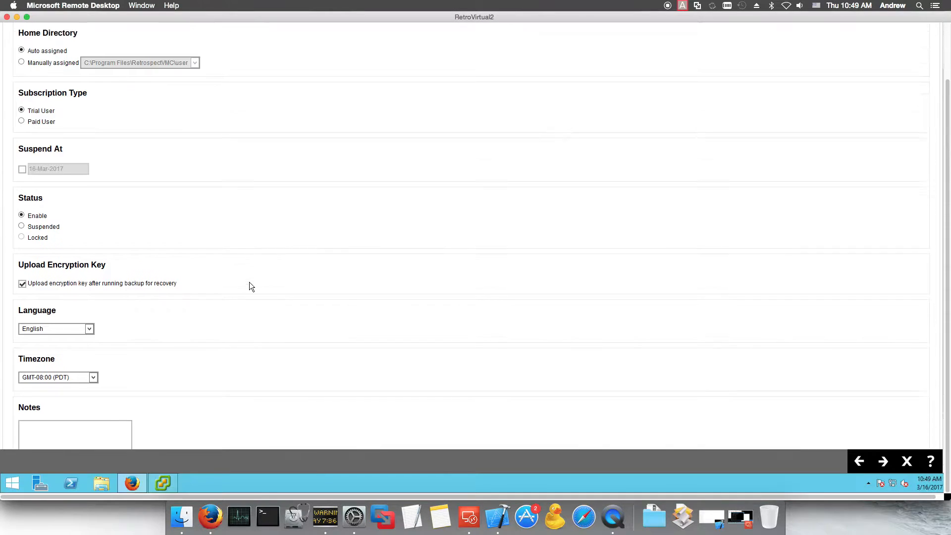
click(883, 461)
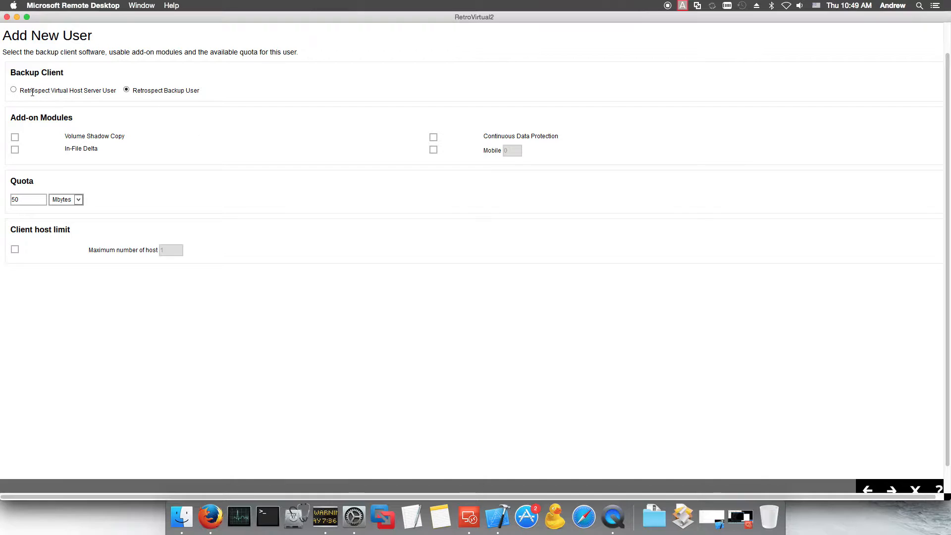
Step: Make it a Virtual Host Server User with MySQL, SQL, Oracle, VMware, Hyper-V and In-File Delta enabled
click(14, 89)
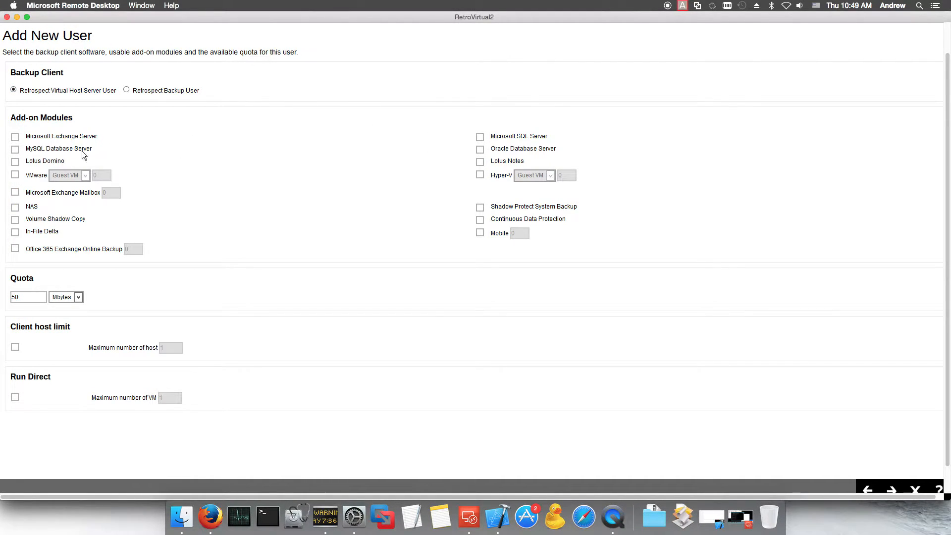
click(16, 151)
click(480, 137)
click(480, 149)
click(15, 175)
click(479, 175)
double_click(93, 173)
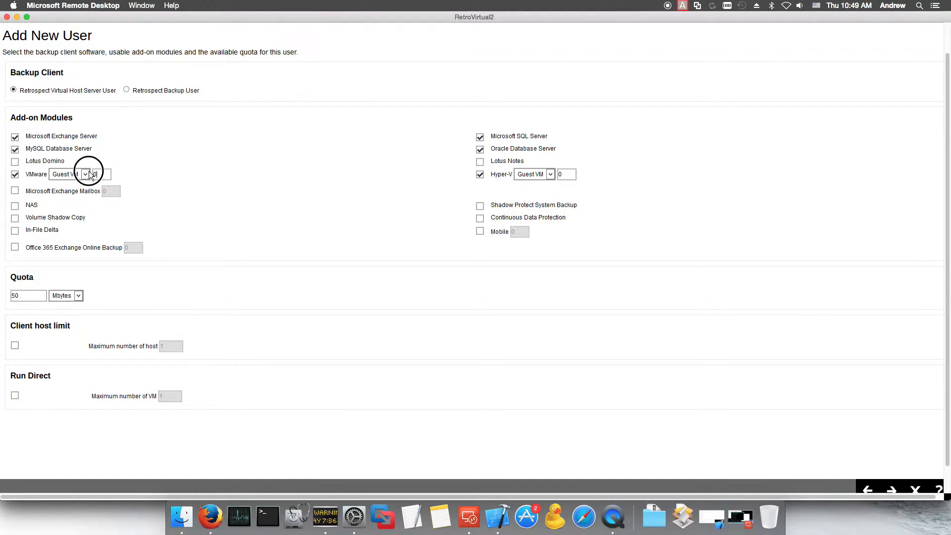
text(55)
click(16, 230)
Step: Keep the quota at 50 Mbytes and enable Run Direct for the user
drag(26, 294, 9, 299)
click(79, 296)
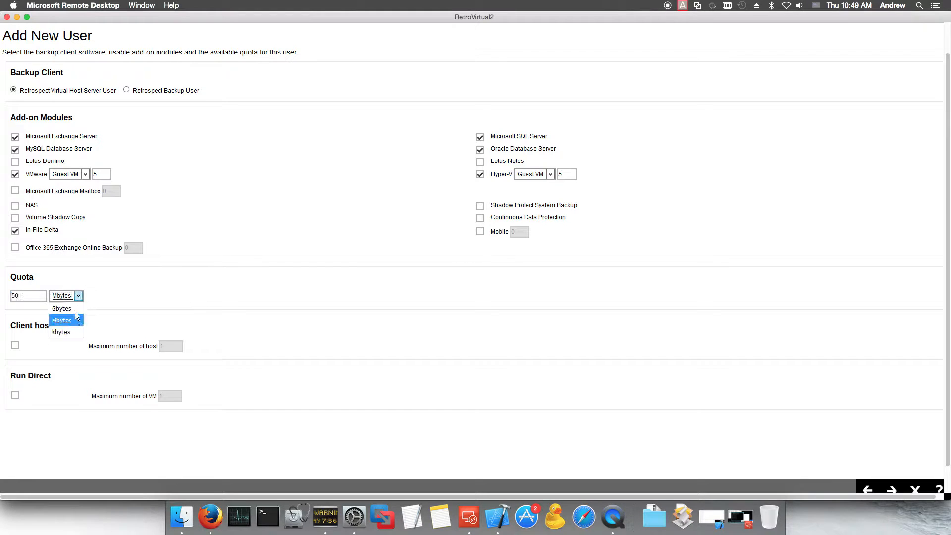
click(70, 324)
click(15, 395)
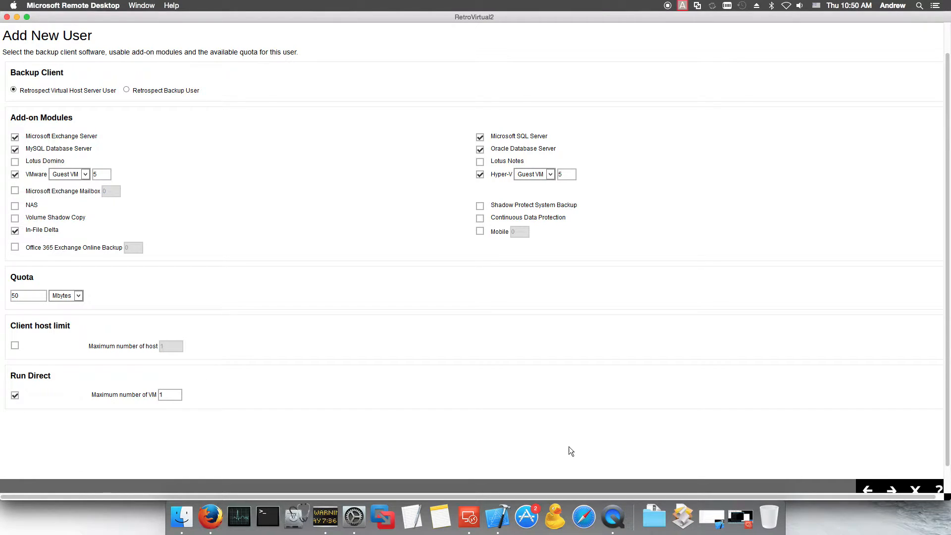
Step: Skip adding a contact, dismiss the save-login prompt, and finish creating the user
click(887, 461)
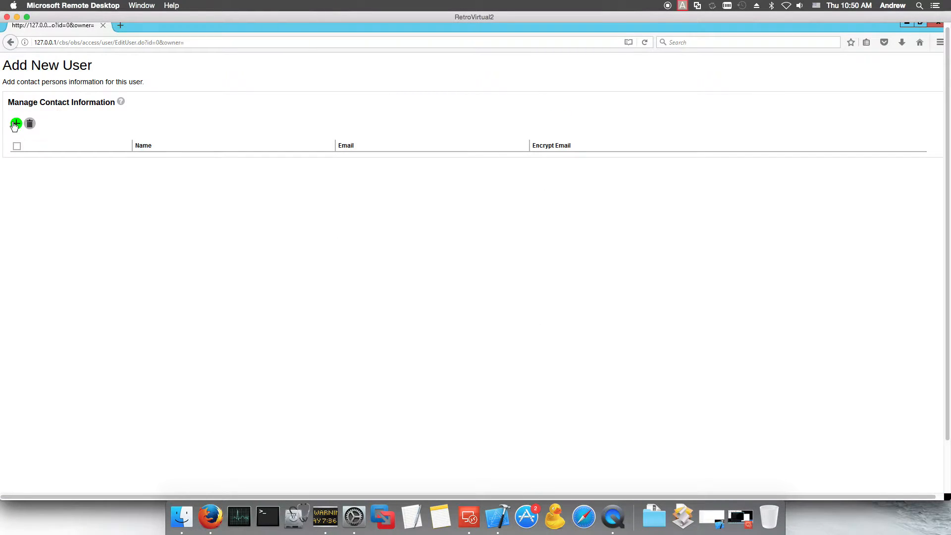
click(17, 124)
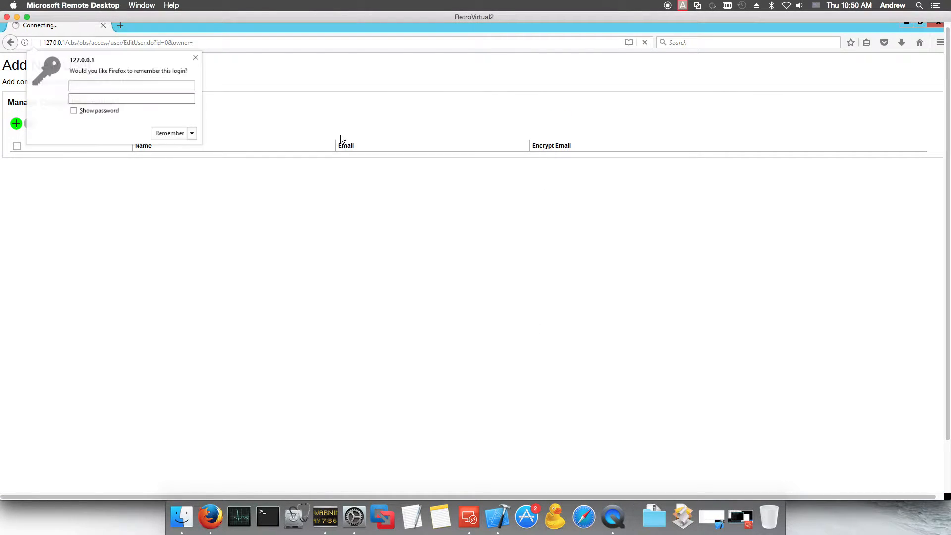
click(201, 59)
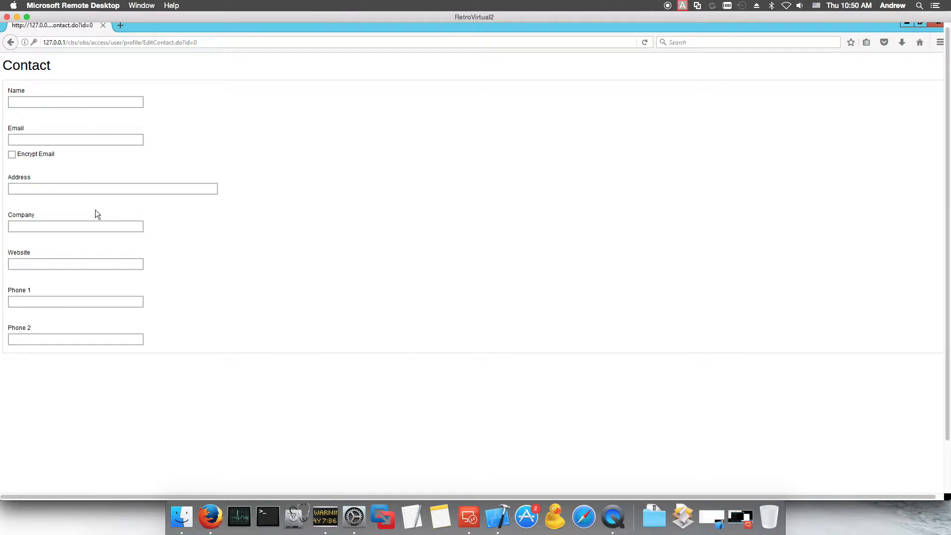
scroll(405, 246, up, 2)
scroll(763, 358, down, 3)
click(914, 459)
click(916, 461)
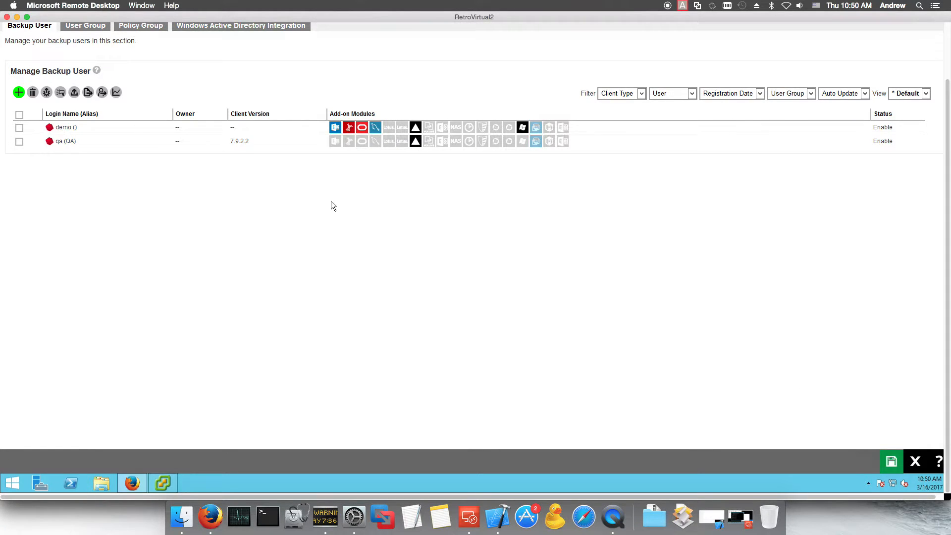
Step: Check the User Group and Backup User tabs, then close user management
scroll(333, 205, up, 2)
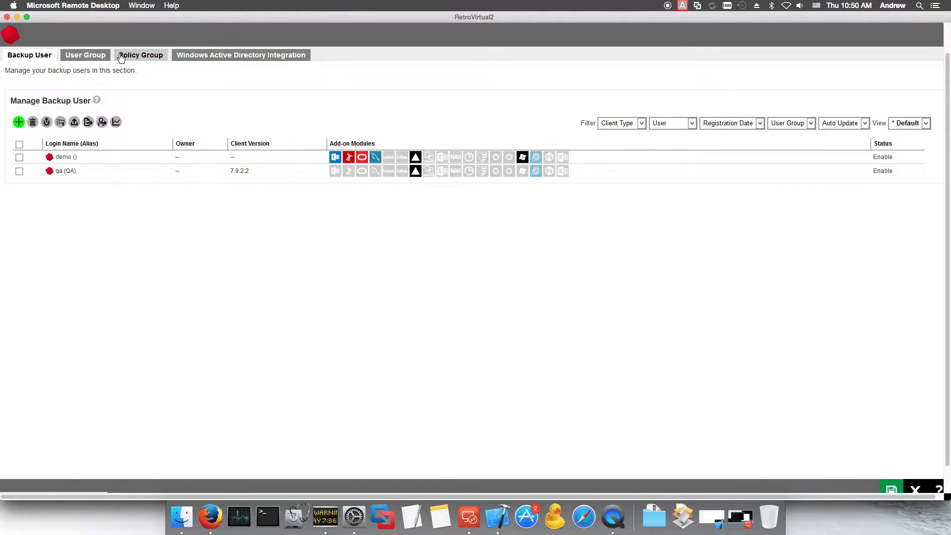
scroll(201, 132, up, 1)
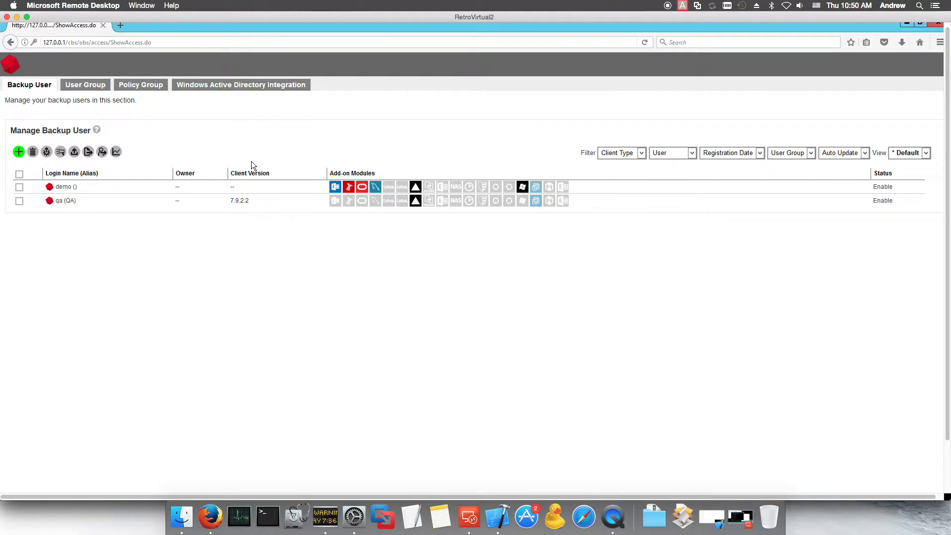
click(89, 87)
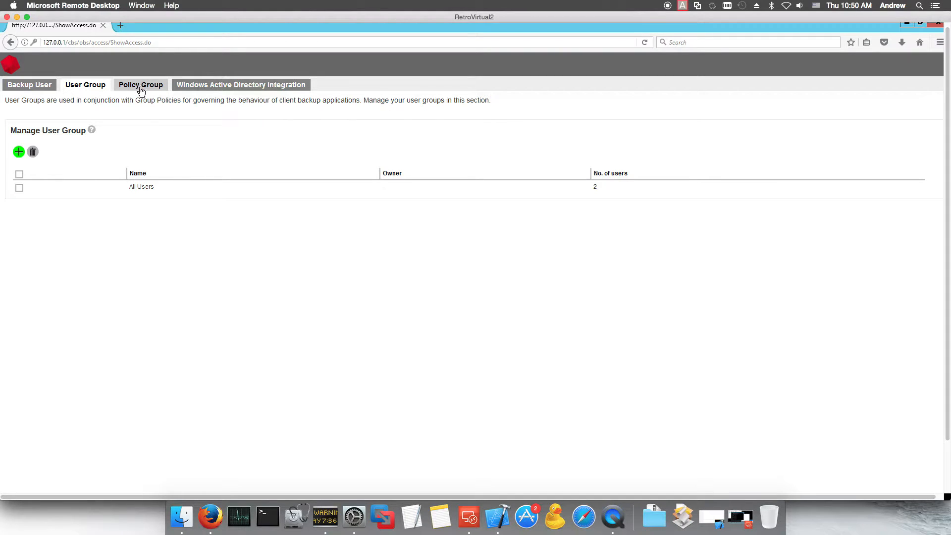
click(52, 88)
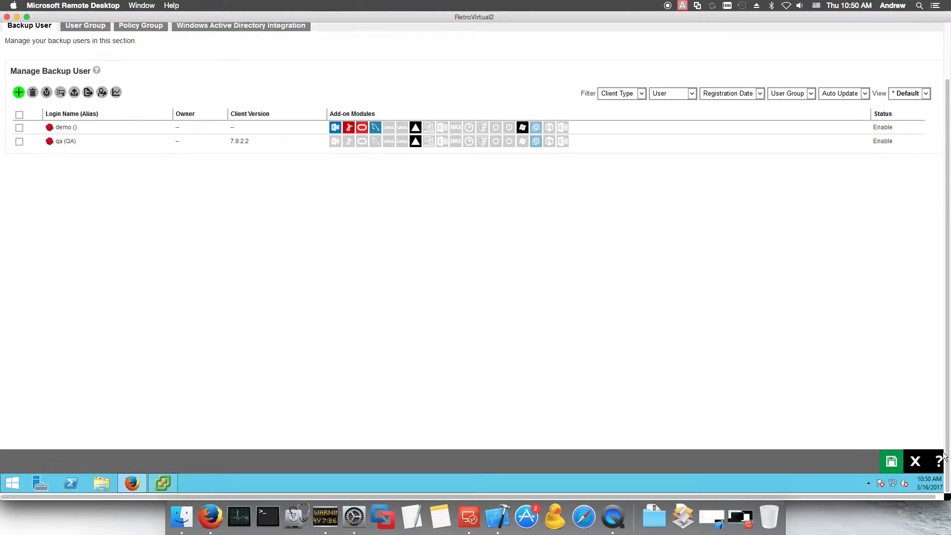
click(916, 461)
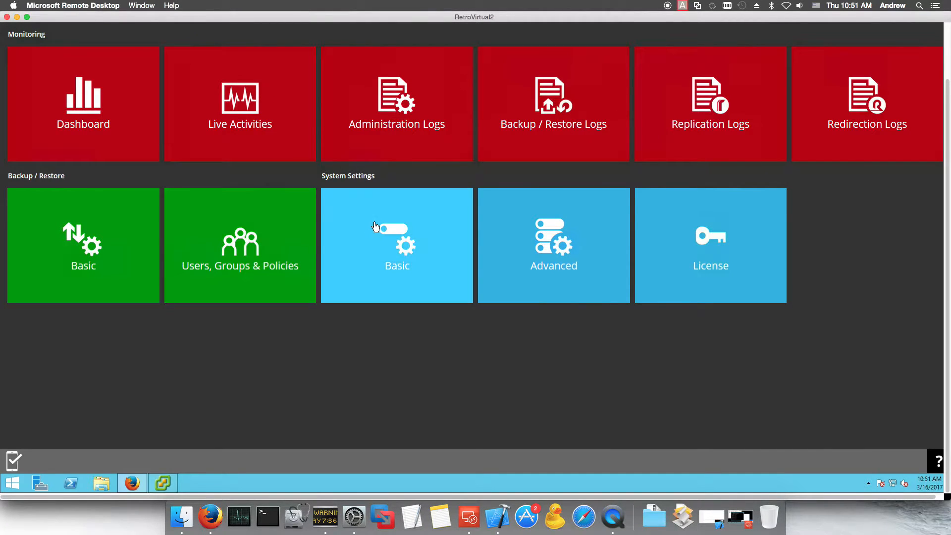
Step: Open the Backup / Restore Basic settings showing the user home directory
click(116, 254)
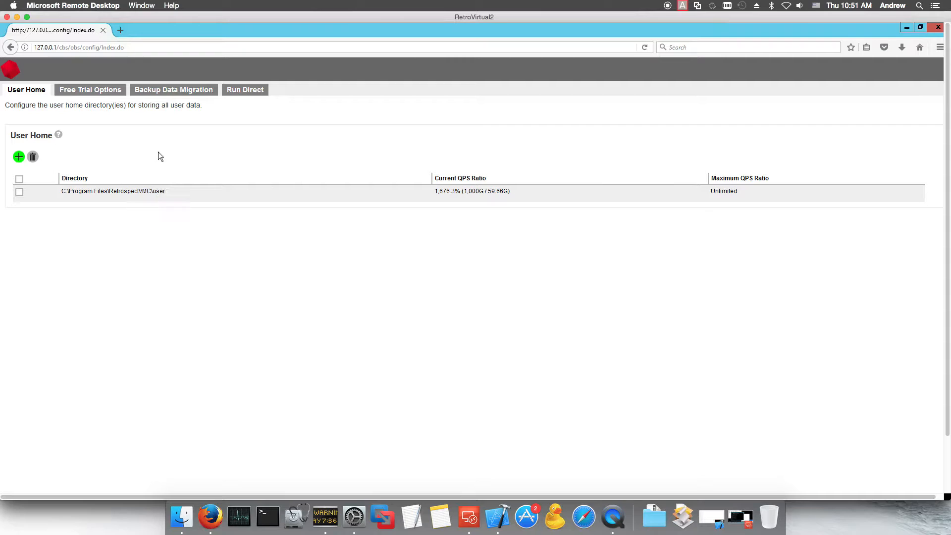
Step: Review the Free Trial Options, Run Direct and User Home tabs, then close the settings
scroll(713, 307, down, 2)
scroll(456, 230, up, 2)
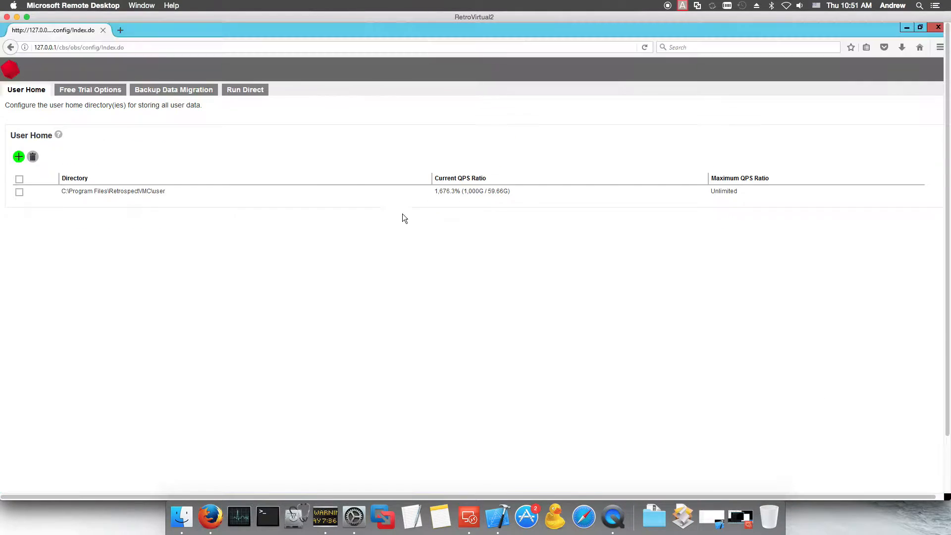
click(95, 92)
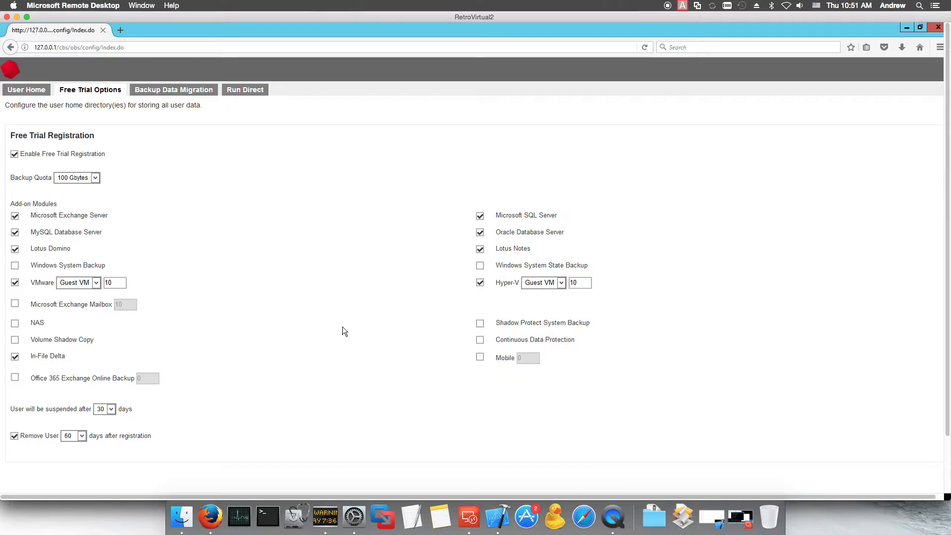
click(246, 89)
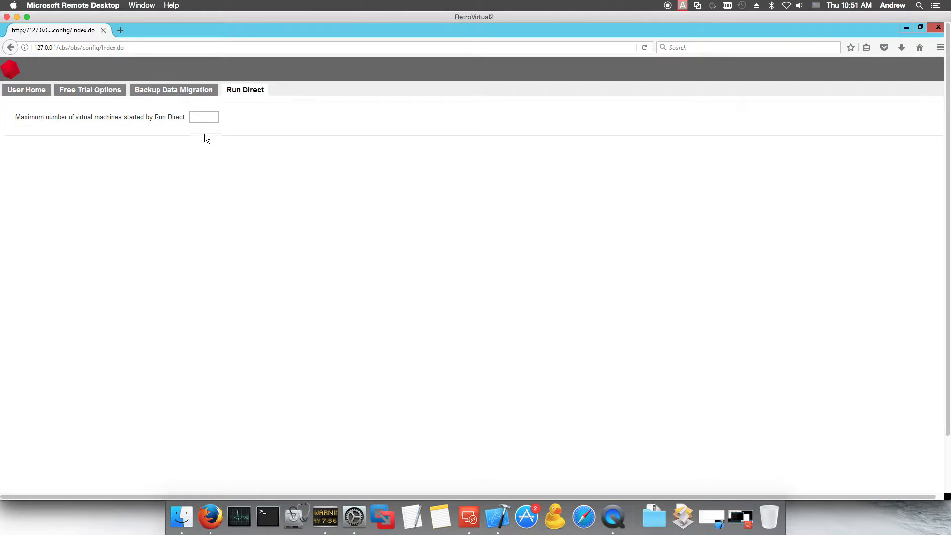
click(30, 93)
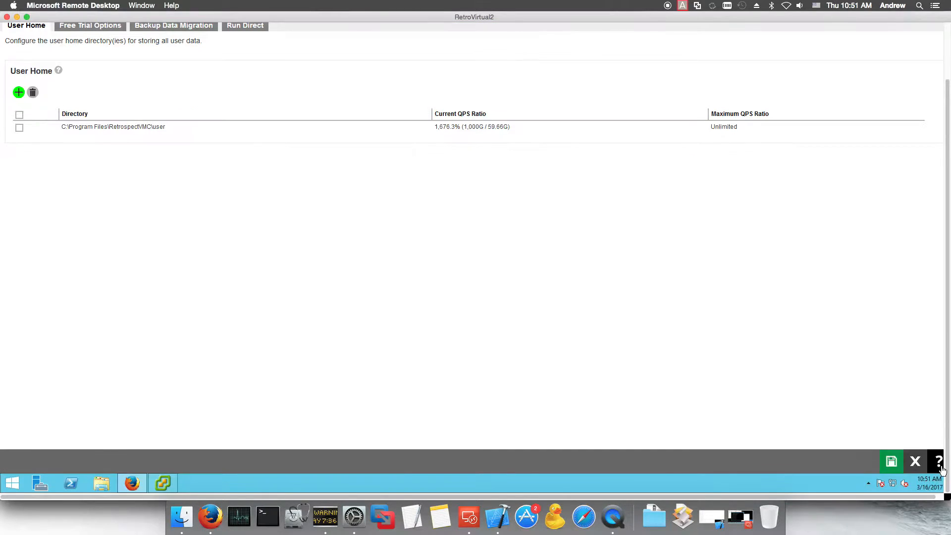
click(916, 461)
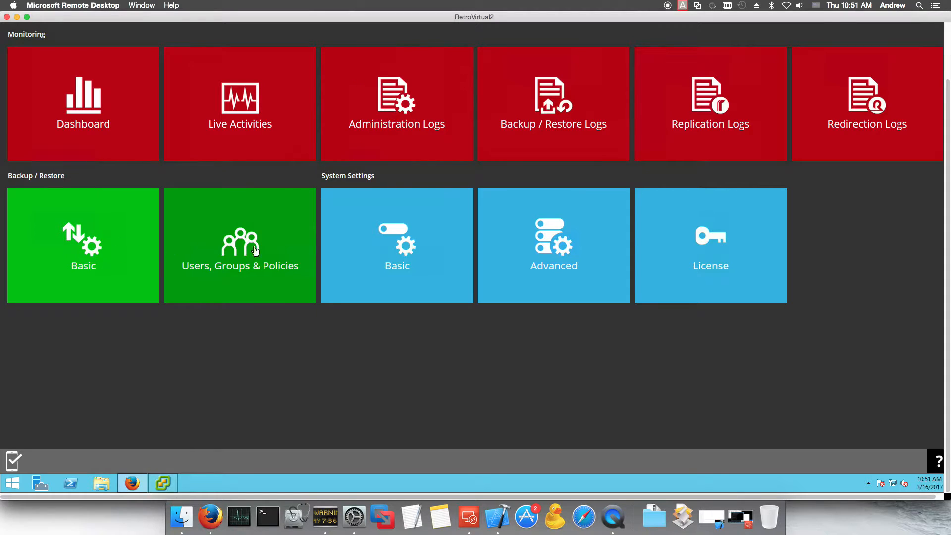
Step: Open the System Settings Basic page with Host, System Home, Connectors and SSL sections
click(381, 245)
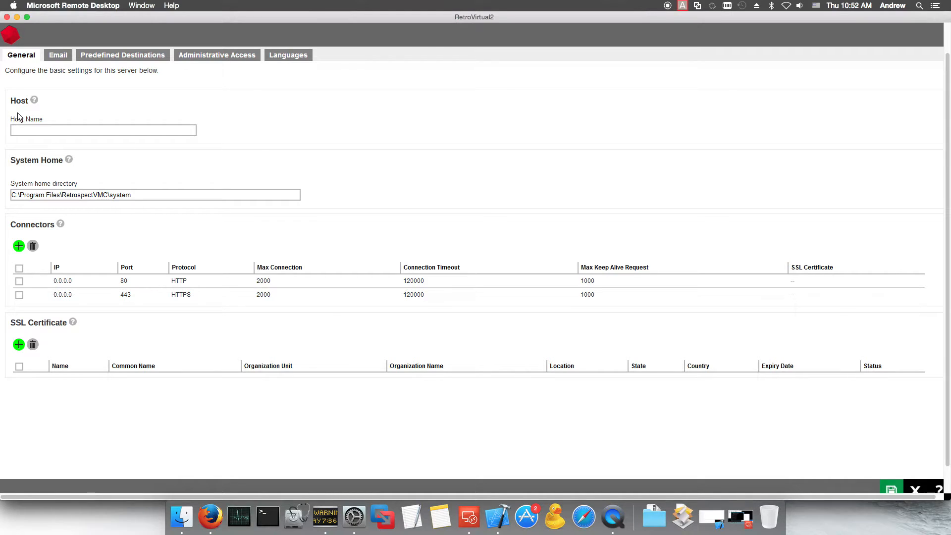
Step: Show the server's email settings, with the space reminder at 80% and the alert at 90%
click(58, 55)
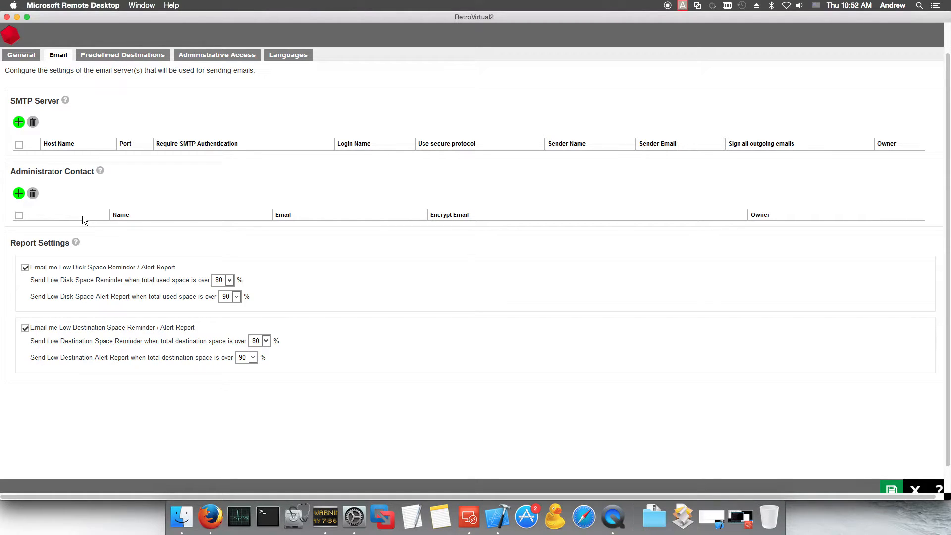
Step: From Predefined Destinations, start a new destination, which defaults to Local-2 on local drive storage
click(110, 55)
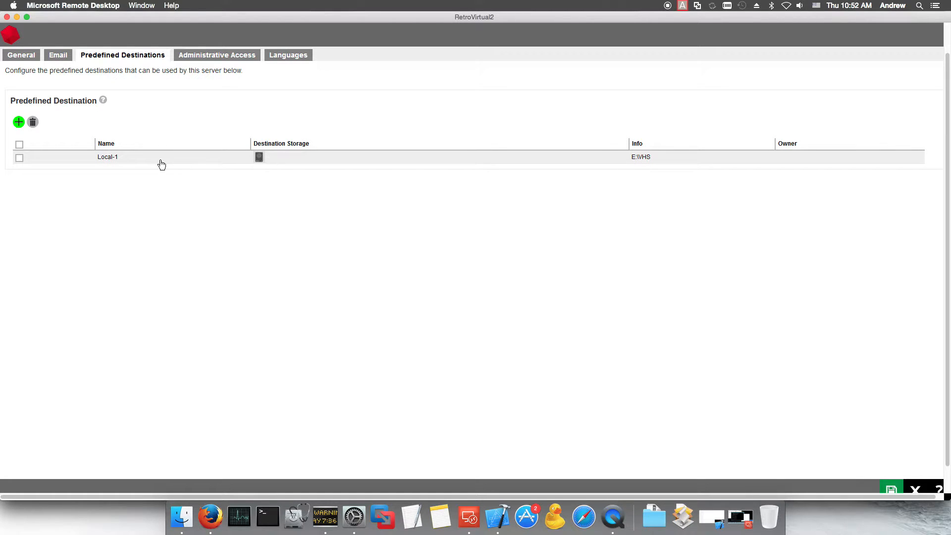
click(18, 122)
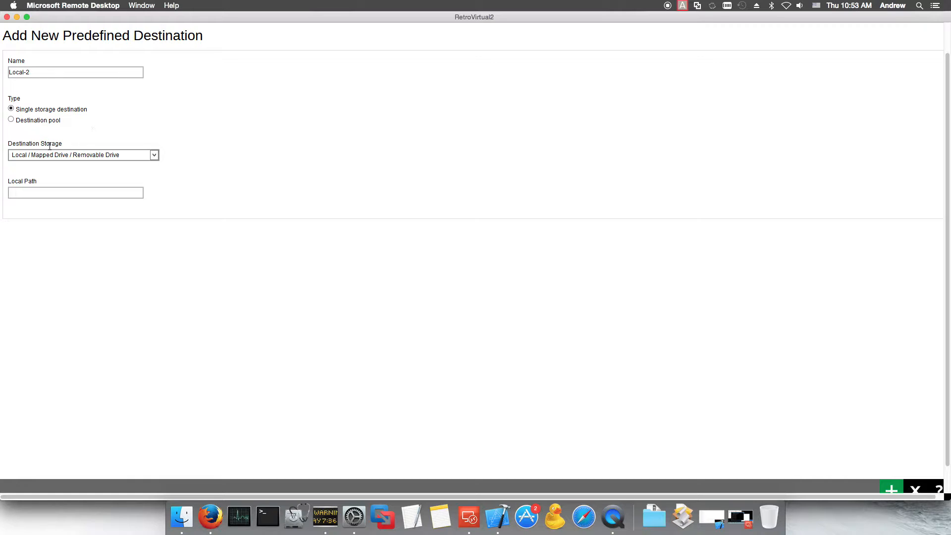
click(155, 155)
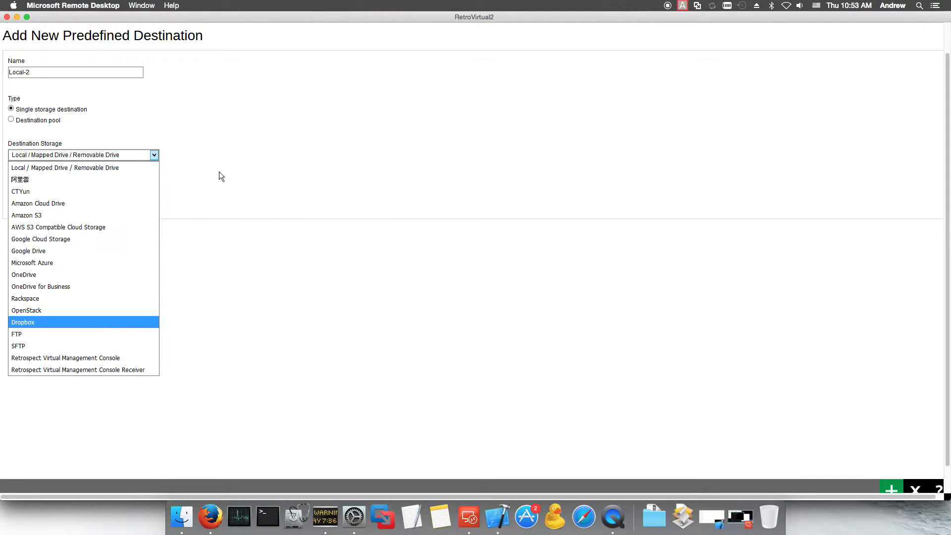
click(175, 139)
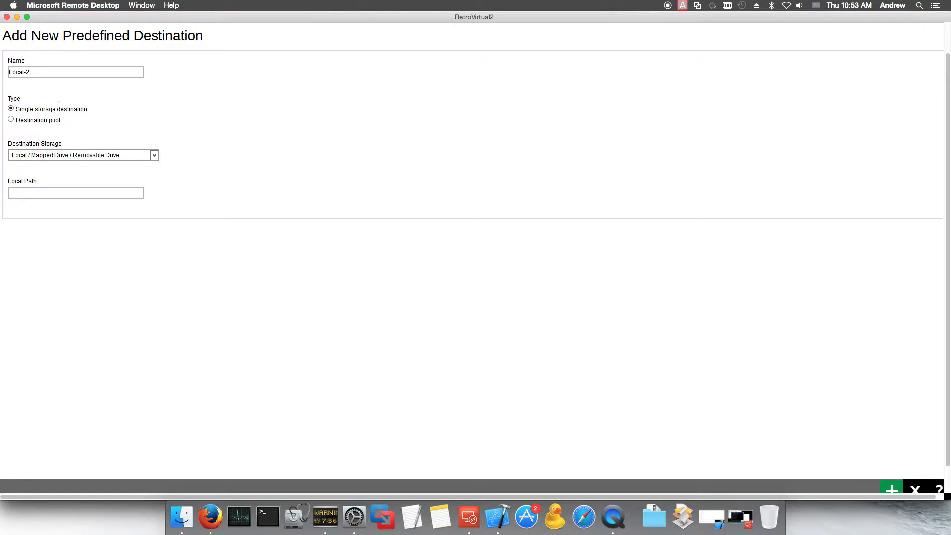
Step: Switch the new destination to a destination pool, then discard it, leaving only Local-1 at E:\VHS
click(11, 120)
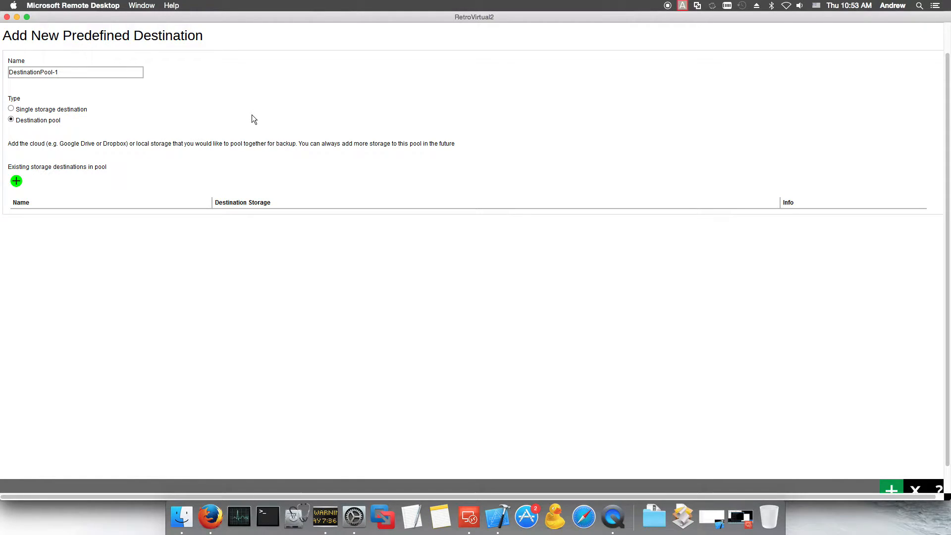
scroll(892, 424, down, 2)
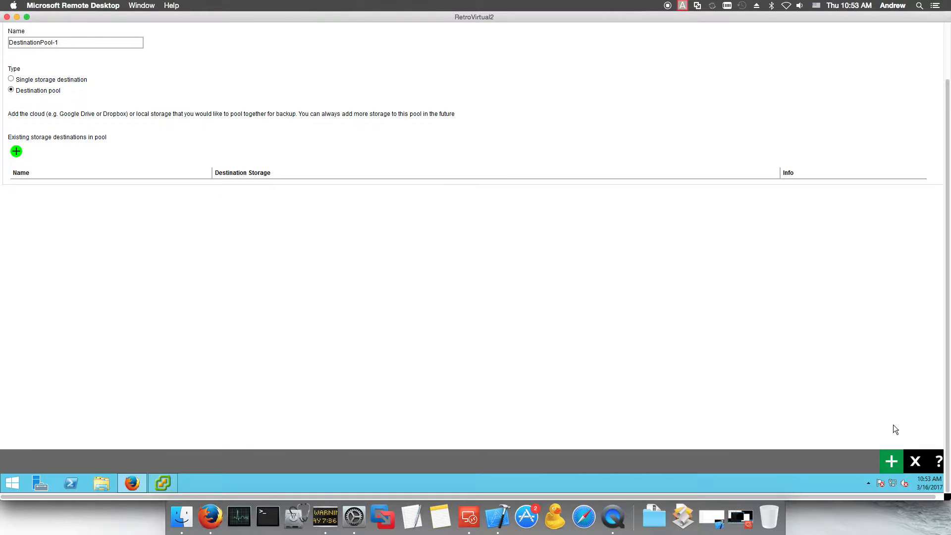
click(913, 460)
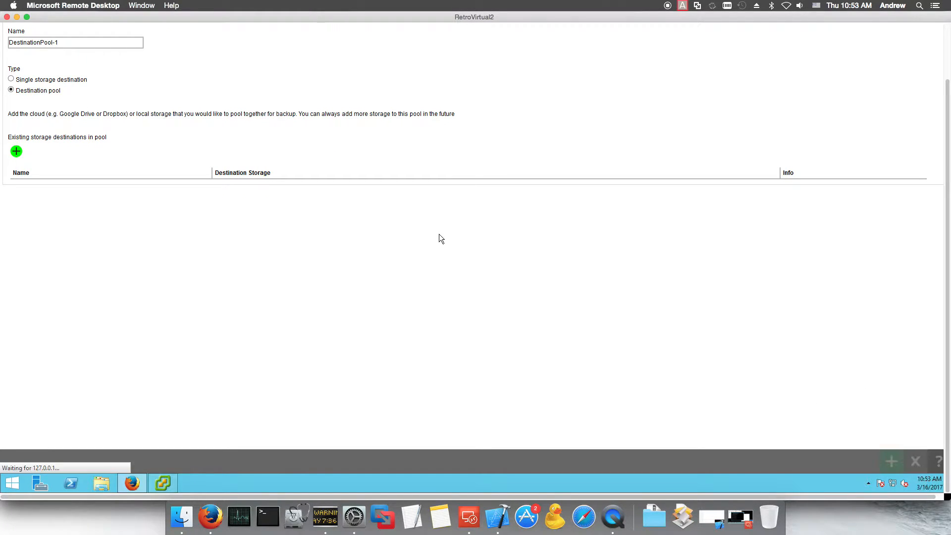
scroll(420, 189, up, 3)
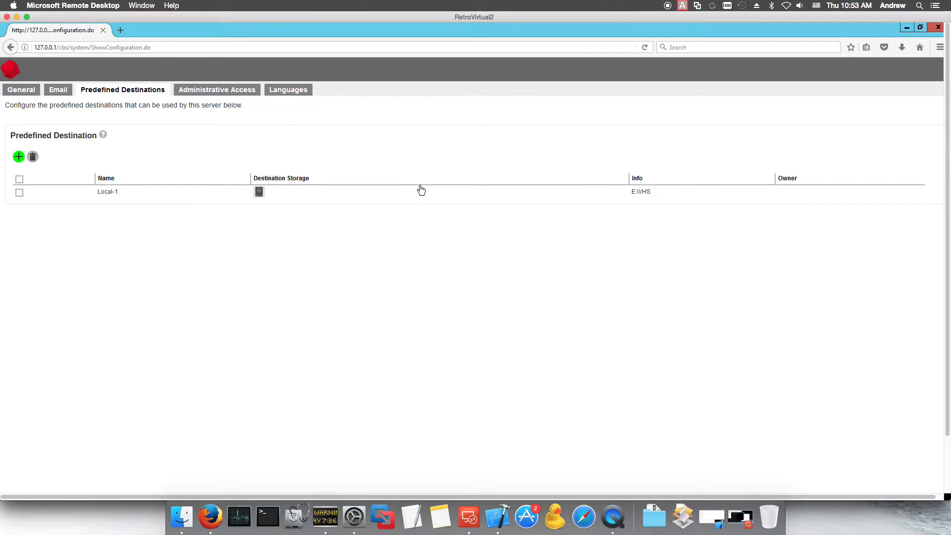
Step: Review the administrative access accounts and the system user's account details
click(243, 91)
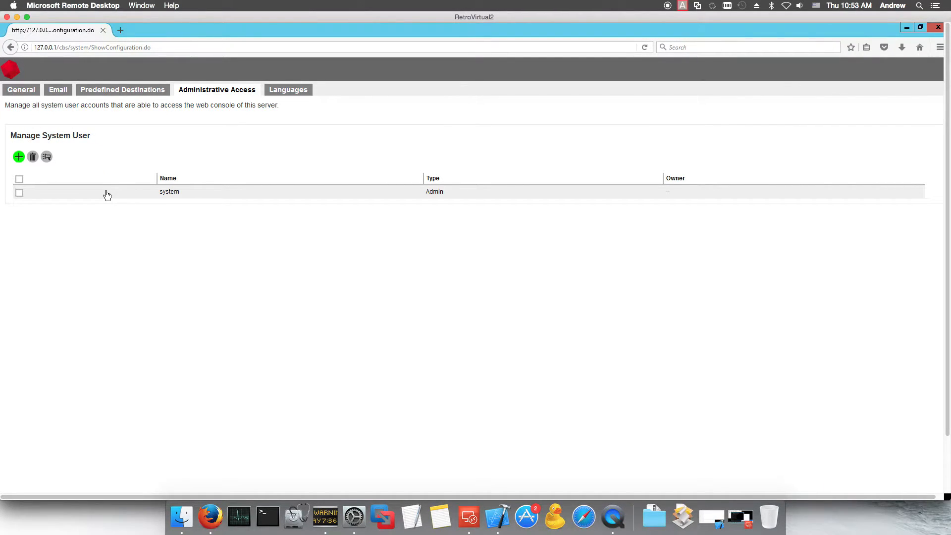
click(164, 192)
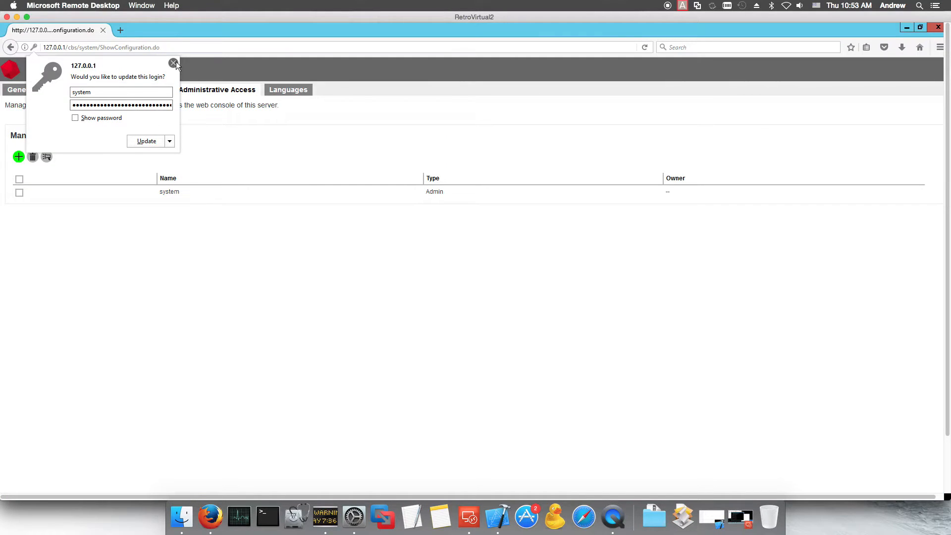
click(174, 63)
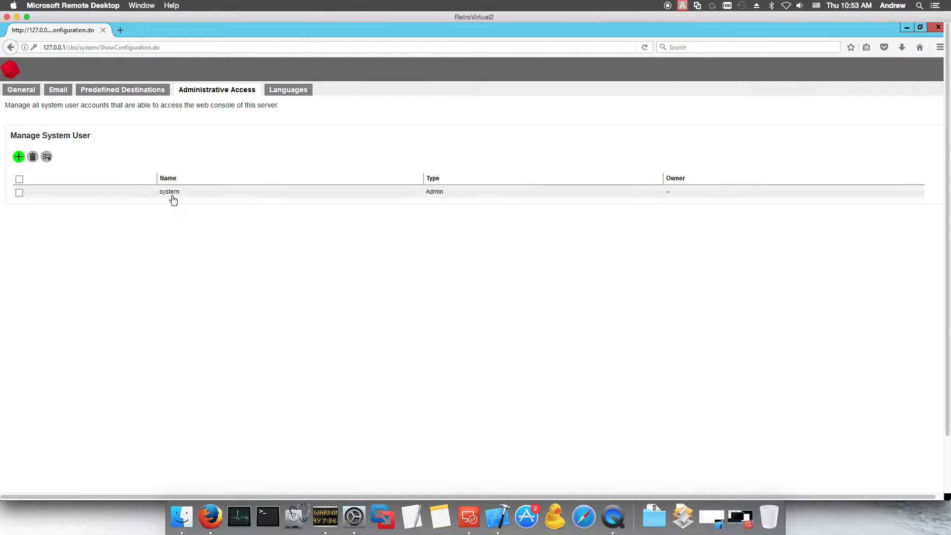
Step: Start a new Admin system user, cancel it, check Languages, and close the settings
click(18, 160)
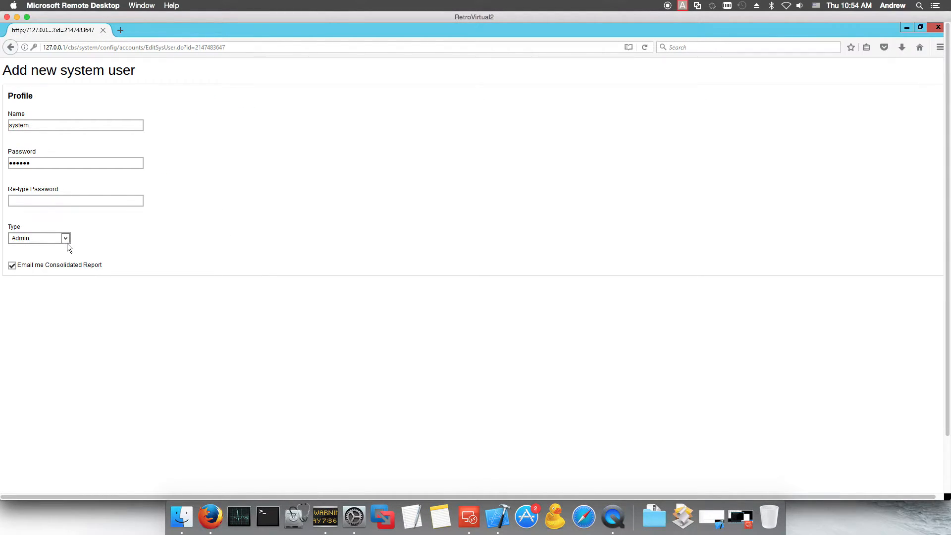
click(65, 238)
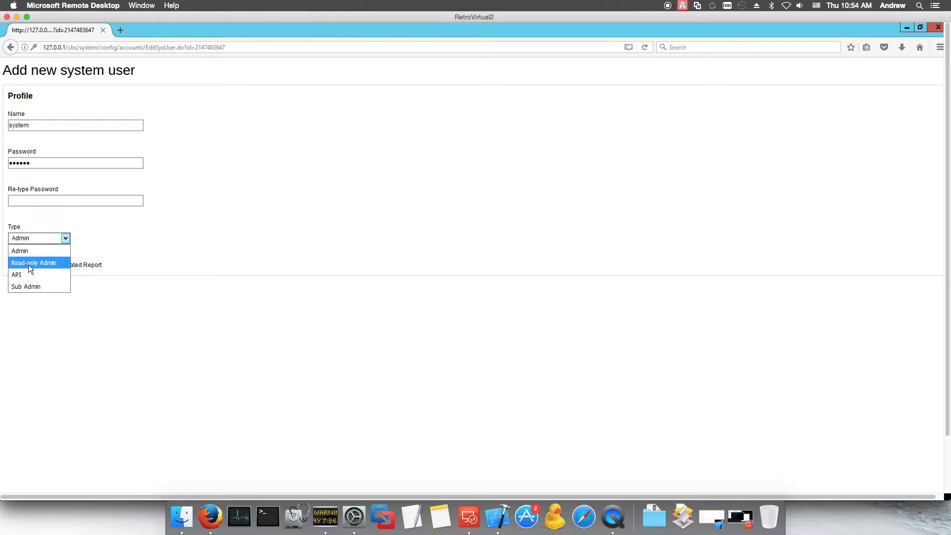
click(162, 216)
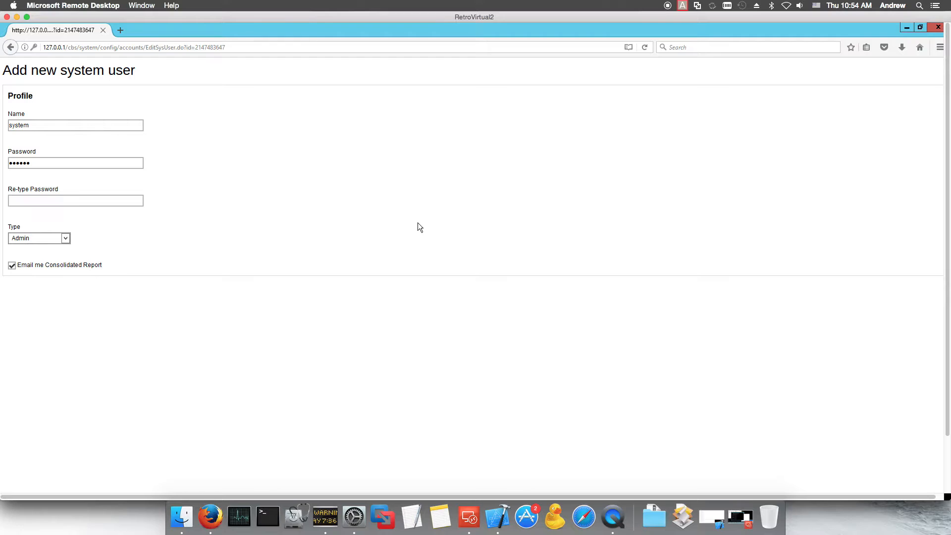
scroll(671, 344, down, 2)
click(912, 463)
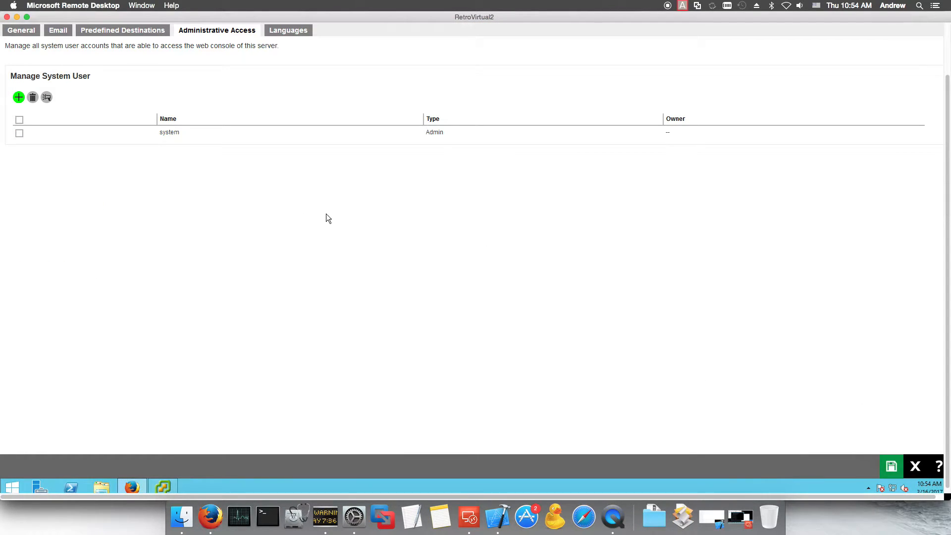
click(294, 32)
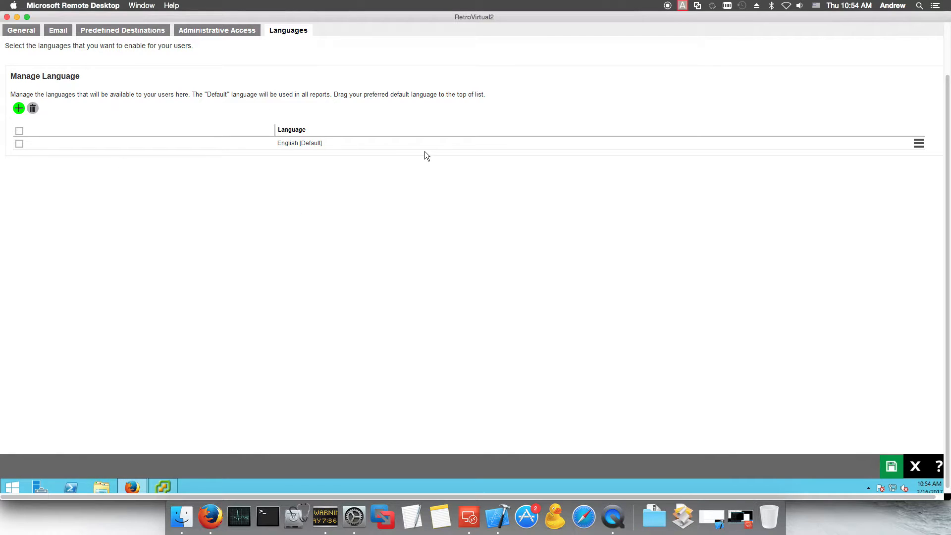
click(912, 463)
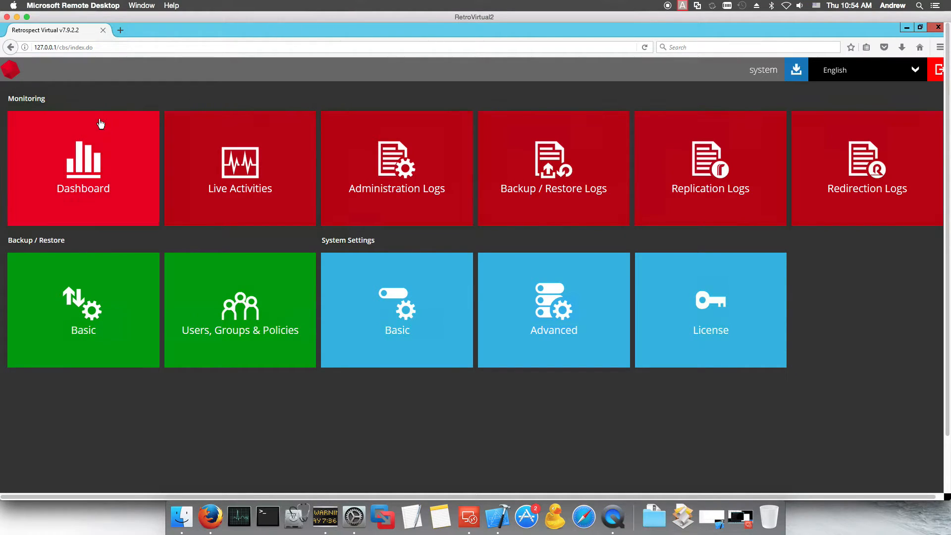
click(95, 176)
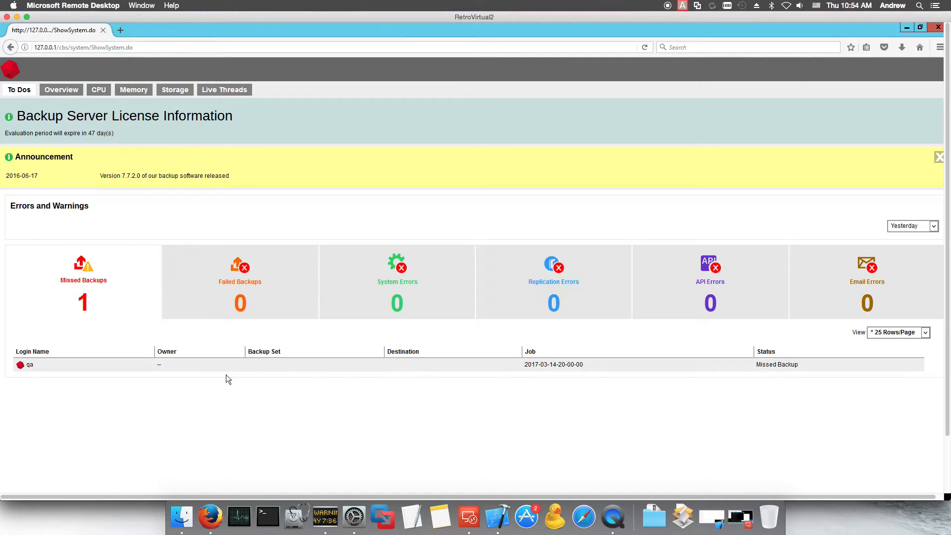
click(270, 367)
click(60, 90)
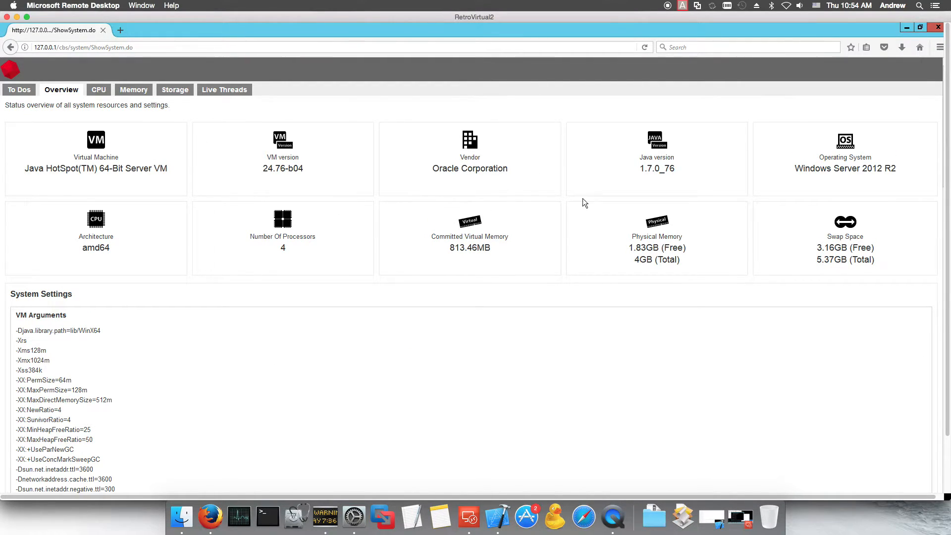
click(94, 94)
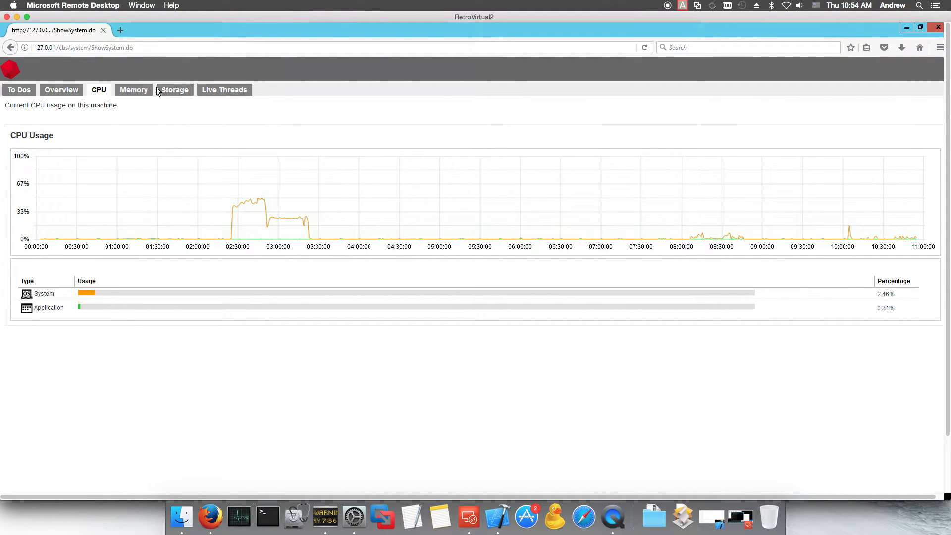
scroll(758, 322, down, 3)
click(917, 462)
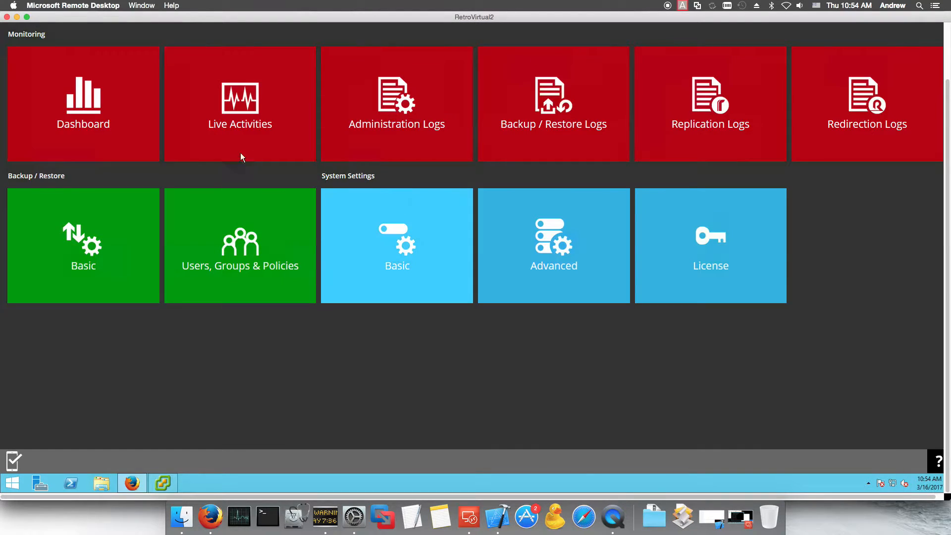
scroll(212, 114, up, 3)
click(231, 171)
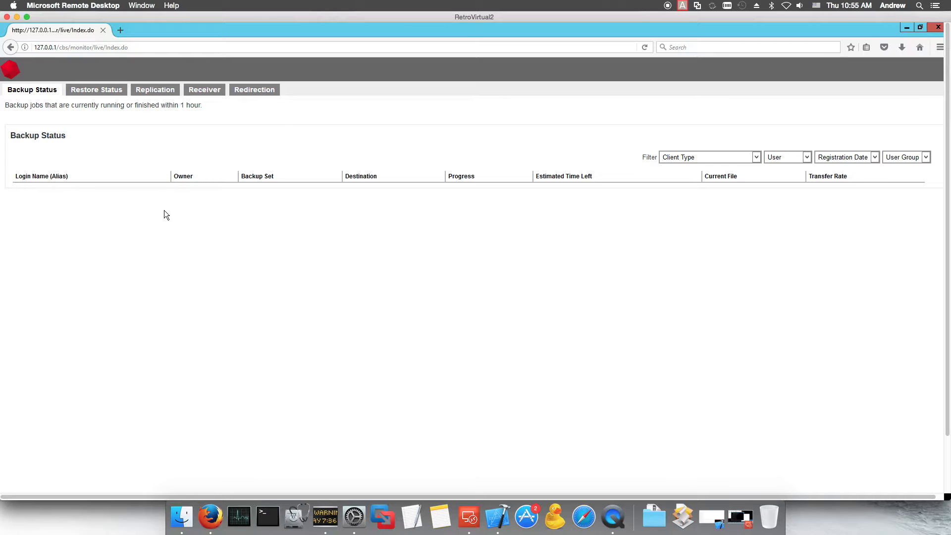
click(96, 94)
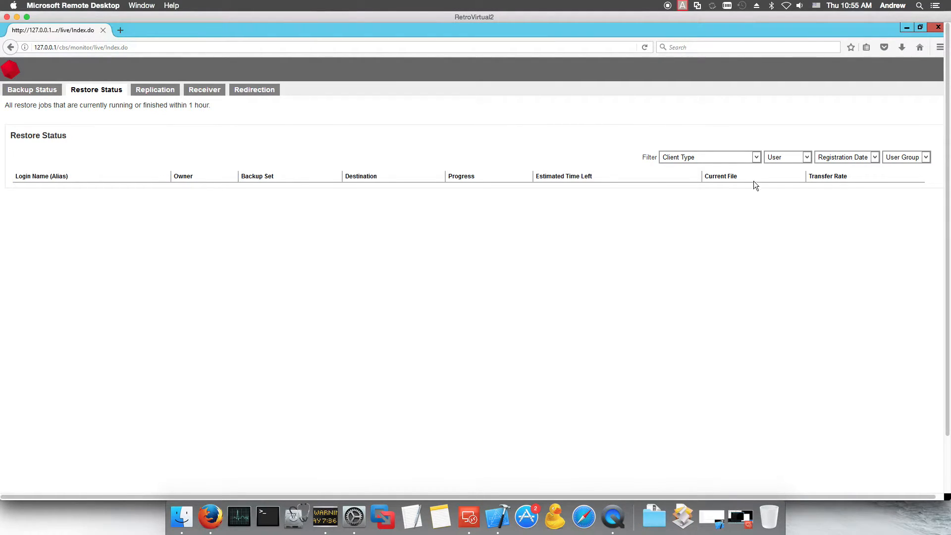
click(750, 157)
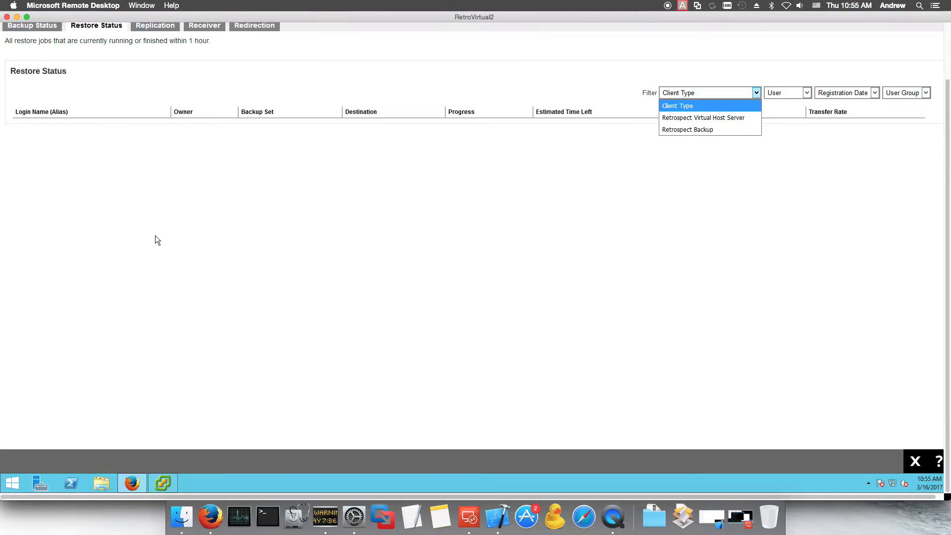
click(38, 88)
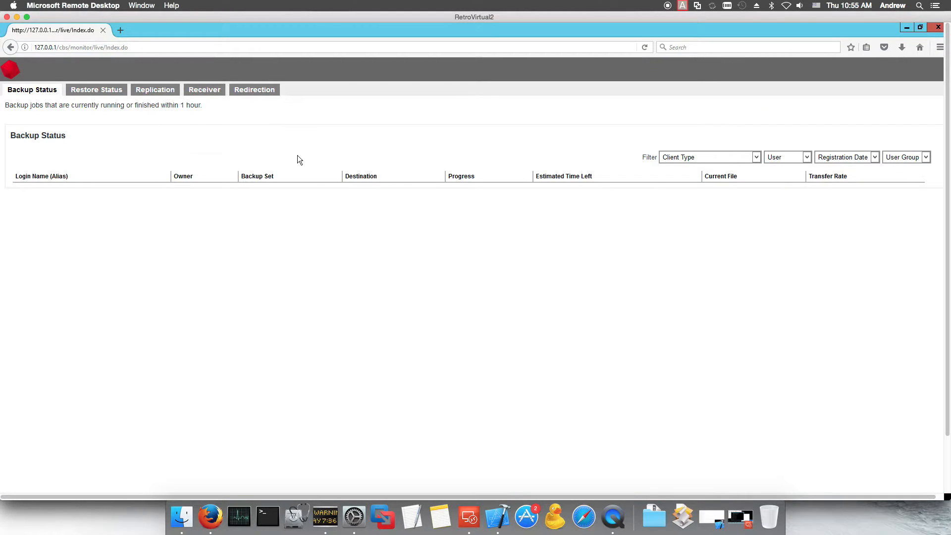
click(916, 461)
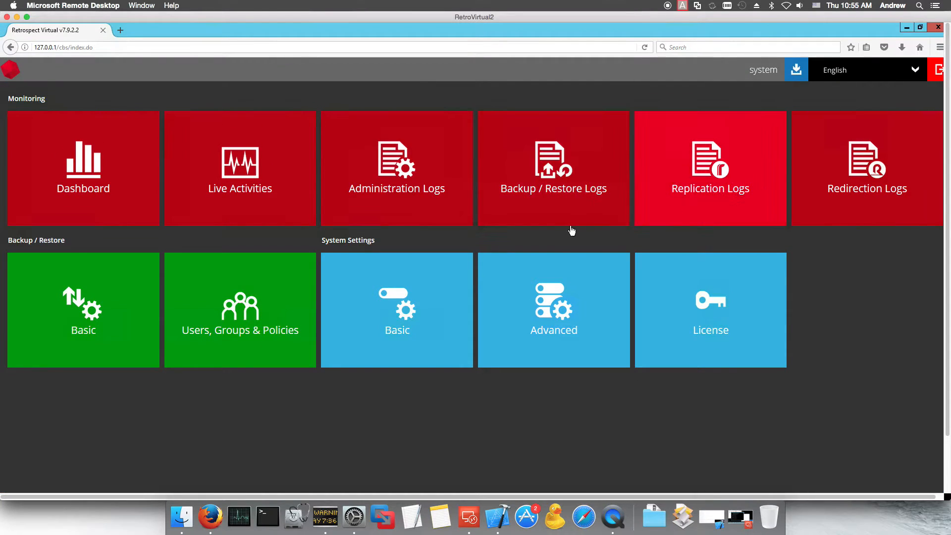
Step: Open the backup and restore logs and filter the Backup Jobs view to Yesterday
click(539, 187)
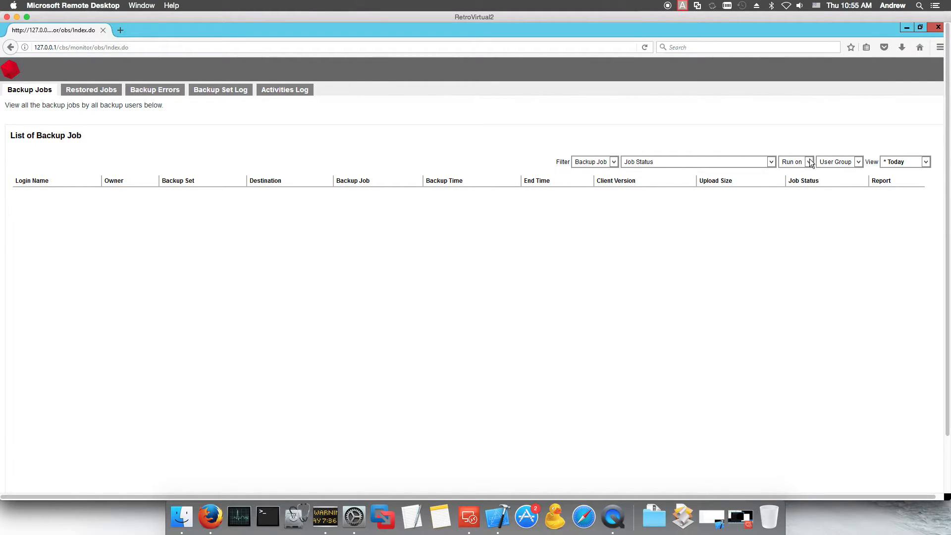
click(855, 162)
click(852, 160)
click(771, 162)
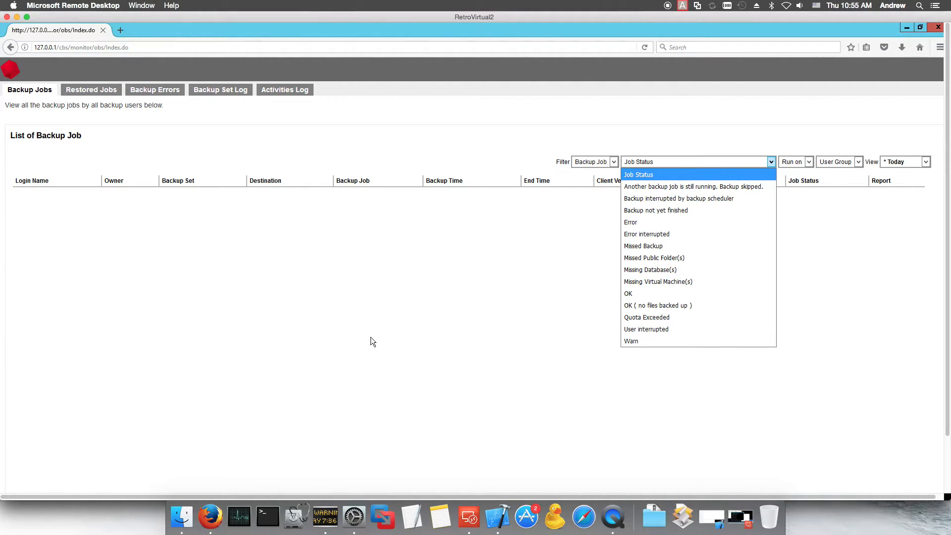
scroll(370, 337, down, 3)
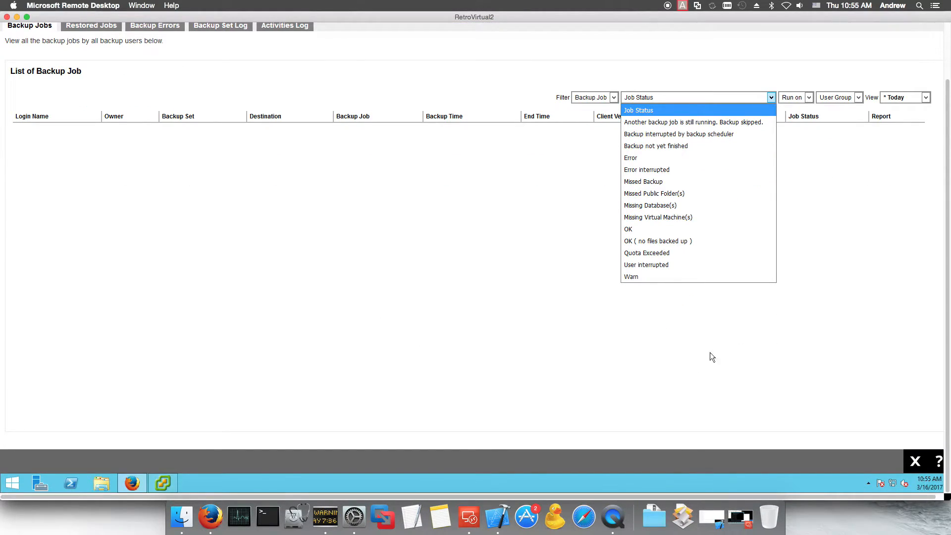
scroll(861, 245, up, 3)
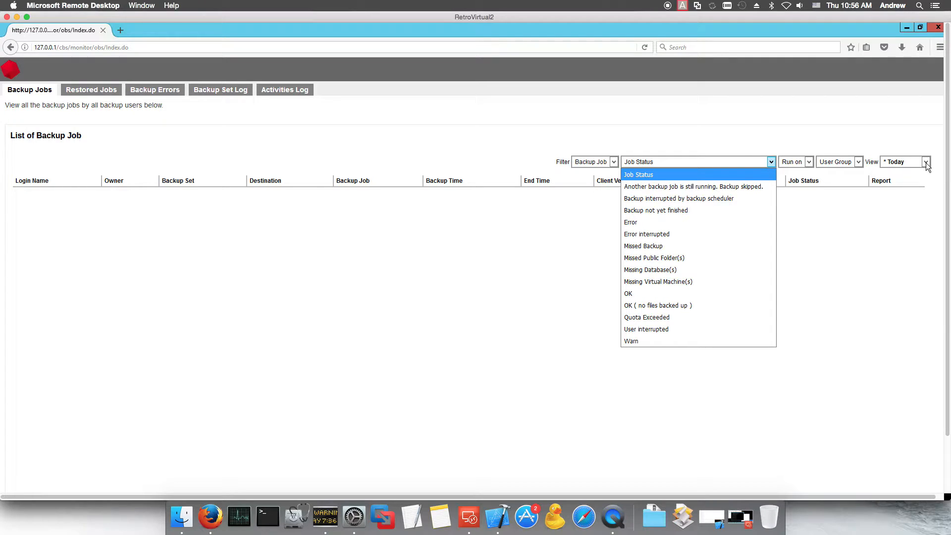
scroll(906, 216, down, 3)
scroll(511, 258, up, 3)
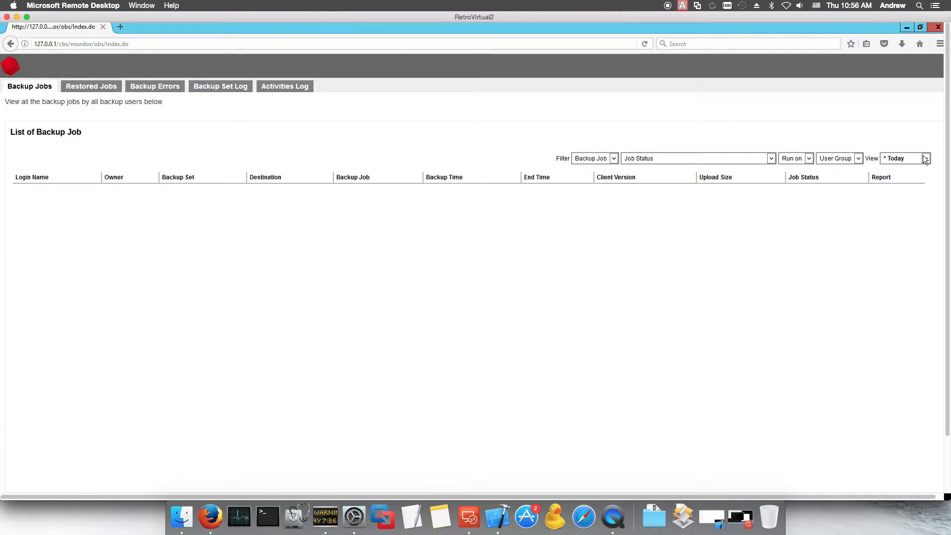
click(925, 158)
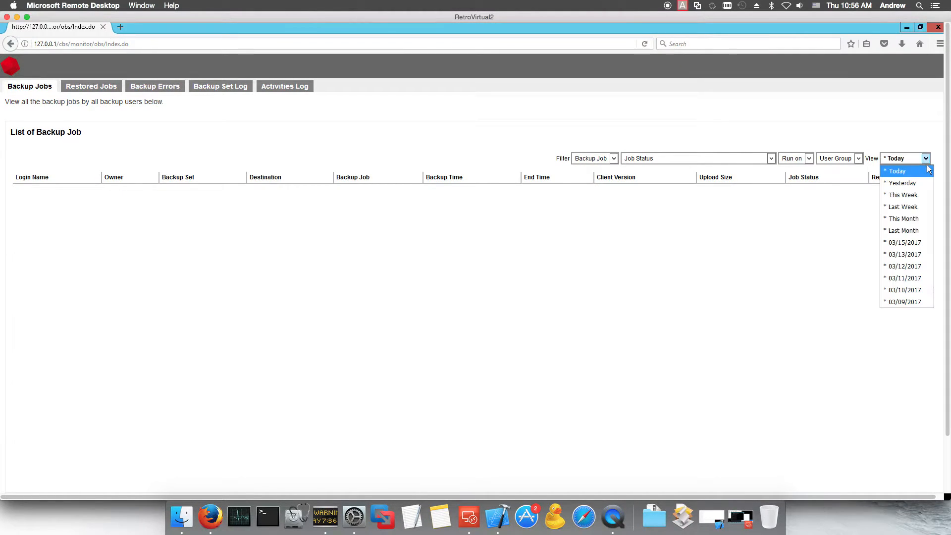
click(909, 187)
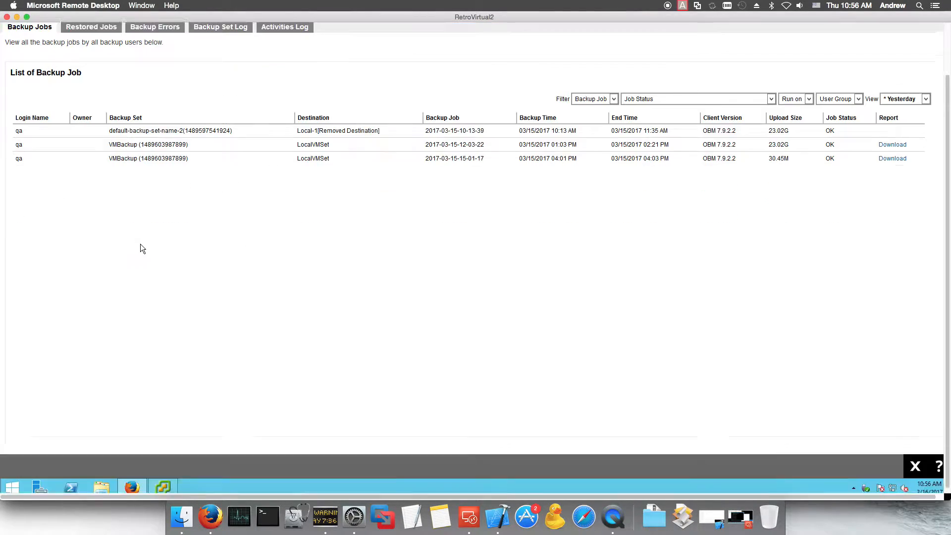
Step: Download the report for the third backup job and dismiss the download prompt
click(144, 219)
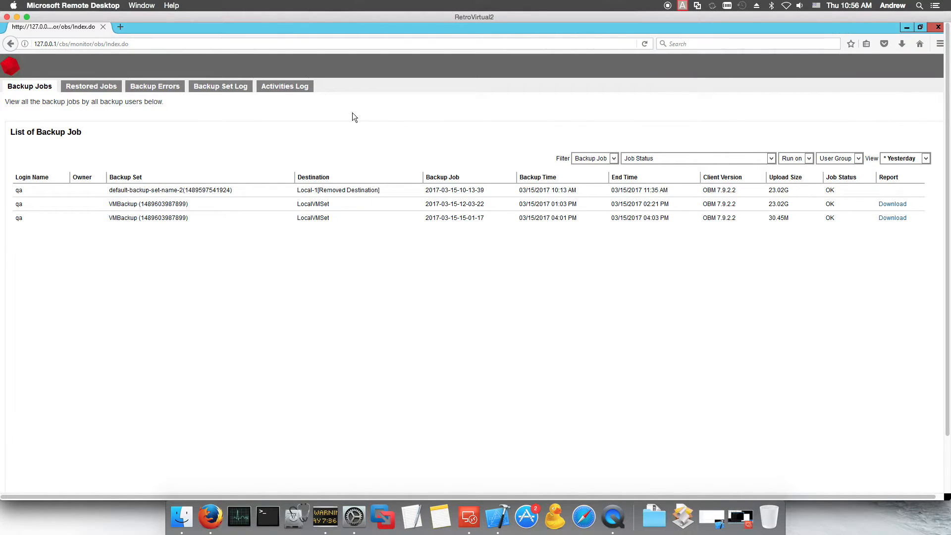
click(138, 191)
click(156, 219)
click(894, 218)
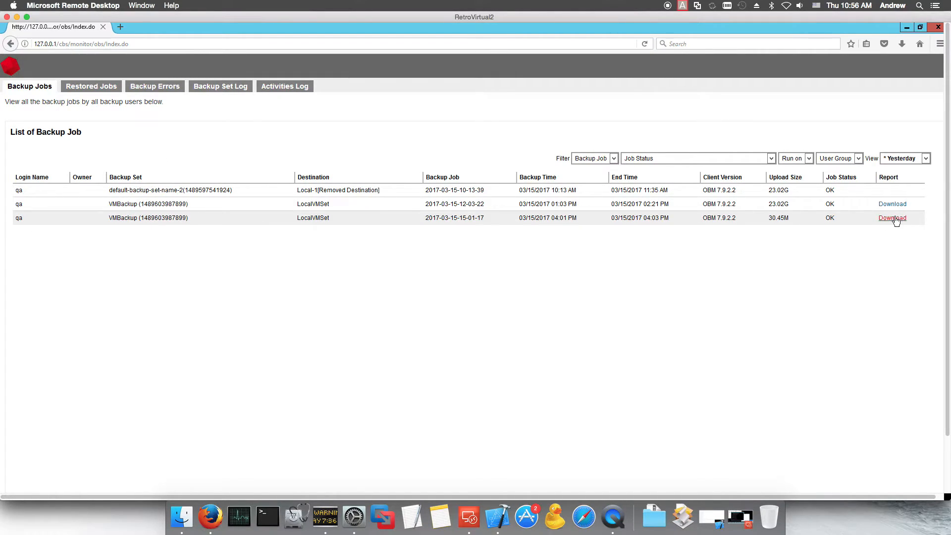
click(555, 341)
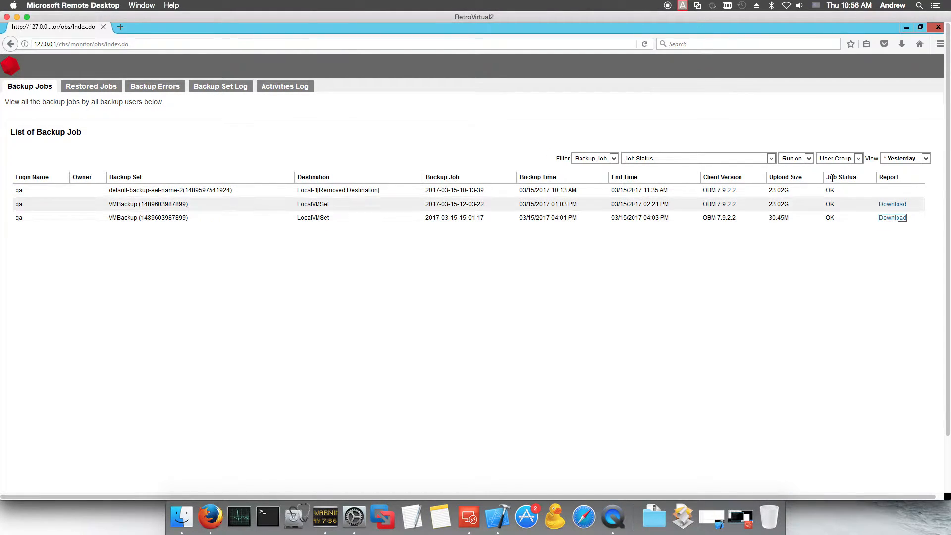
Step: Check Restored Jobs, then view Backup Errors for Yesterday, This week and Today before returning
click(82, 89)
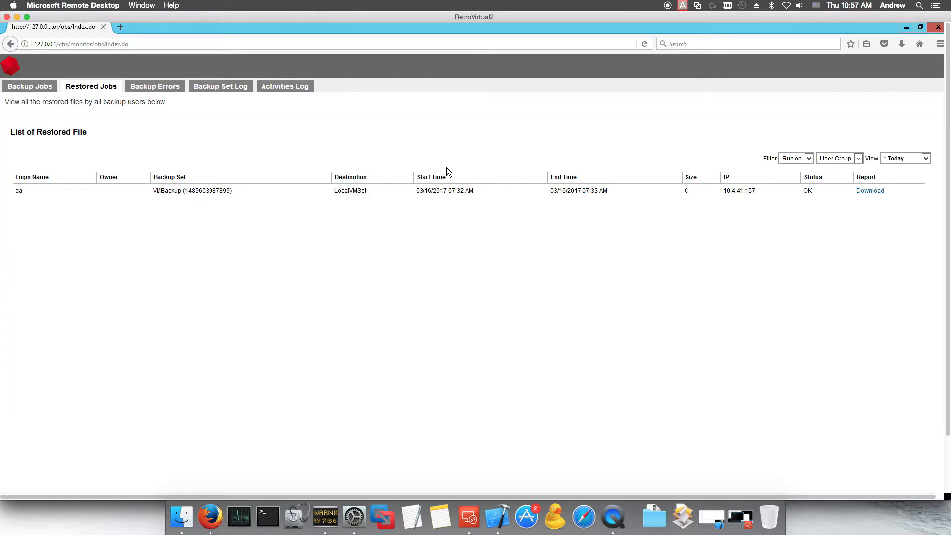
click(155, 86)
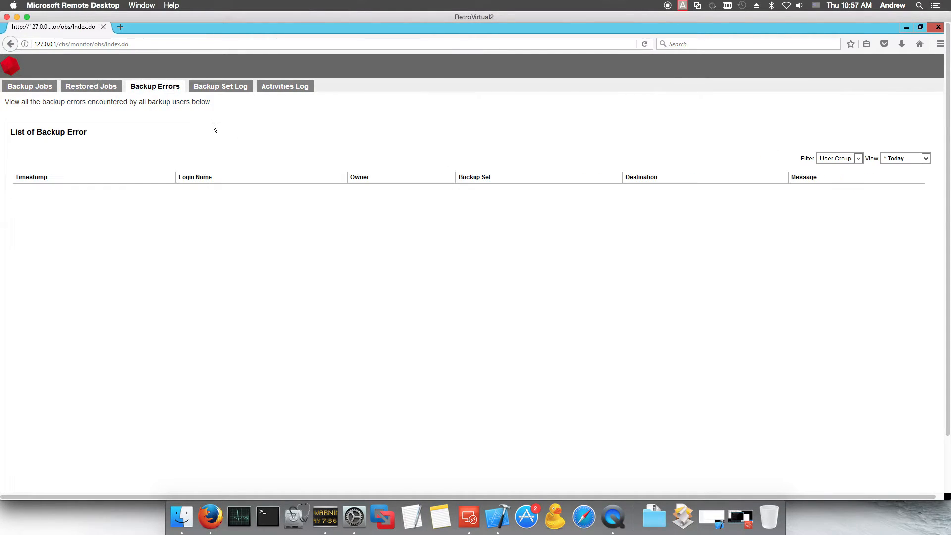
click(904, 160)
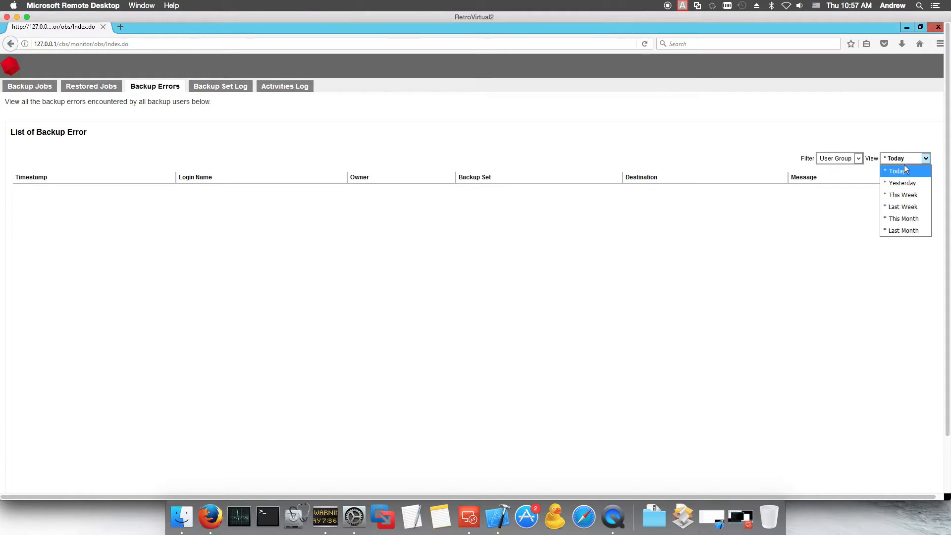
click(899, 184)
click(910, 159)
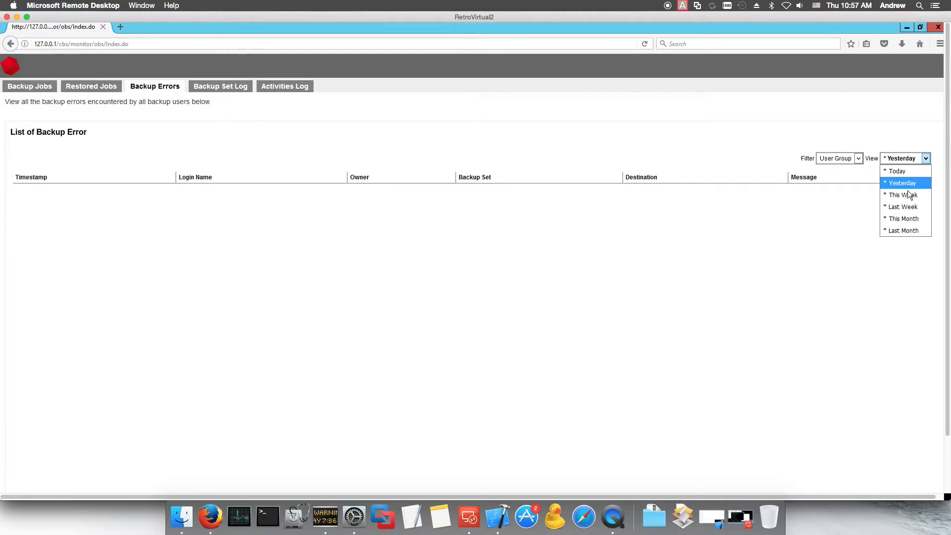
click(902, 195)
click(899, 164)
click(898, 161)
click(897, 172)
click(915, 458)
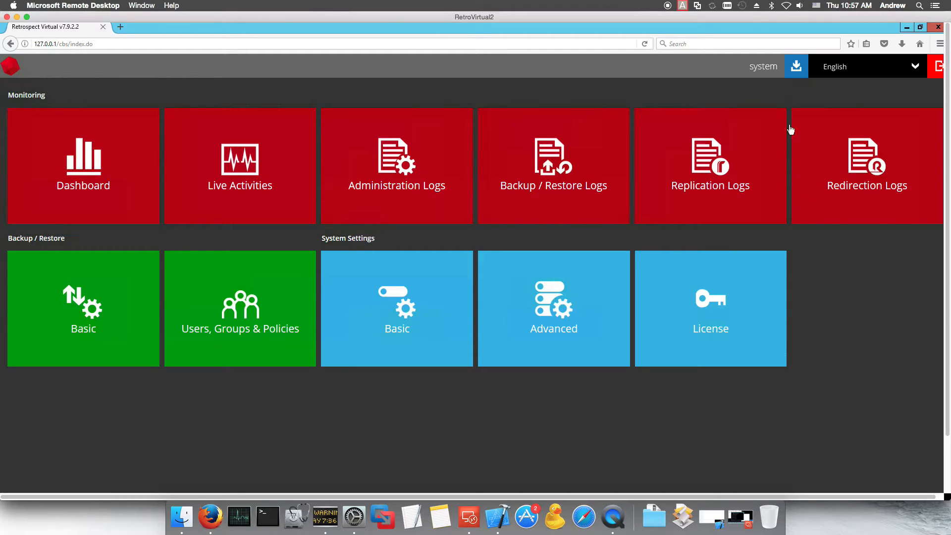
click(796, 67)
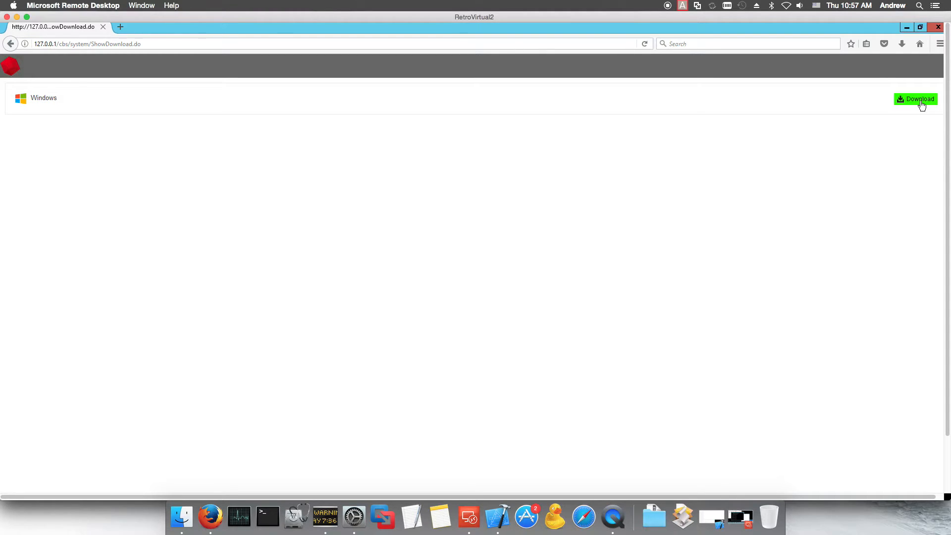
click(920, 102)
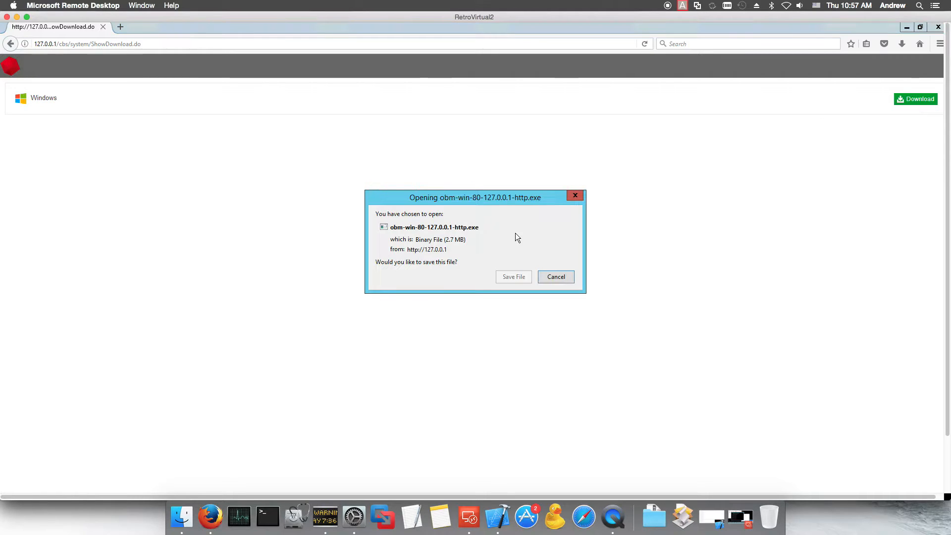
click(555, 277)
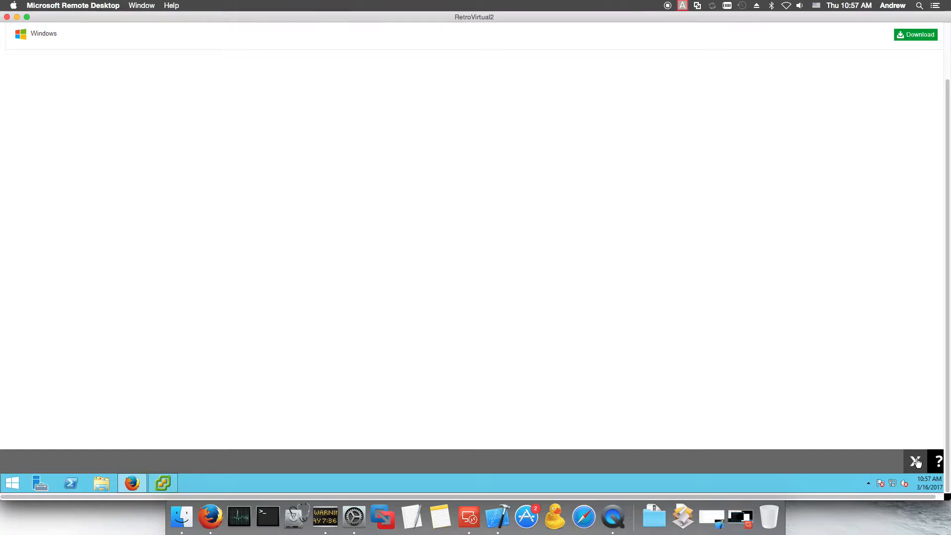
click(915, 462)
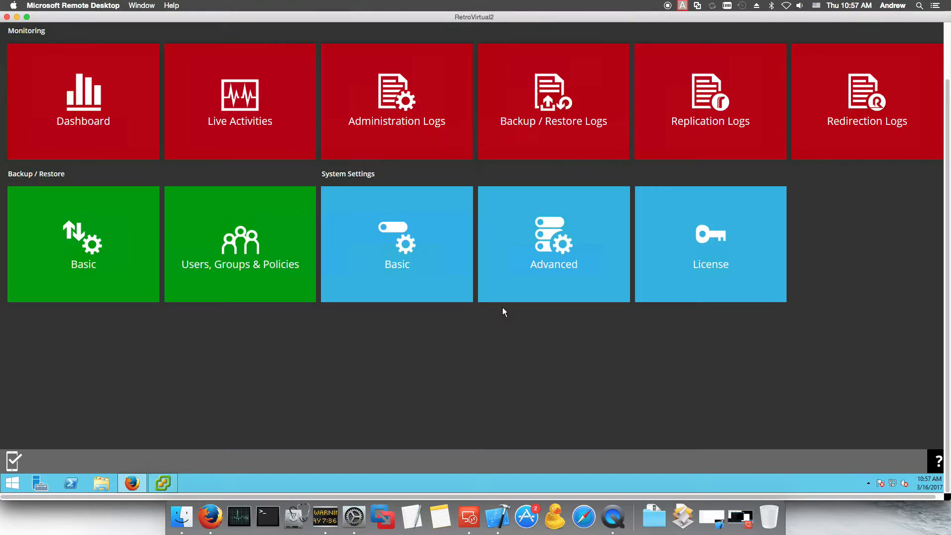
click(697, 256)
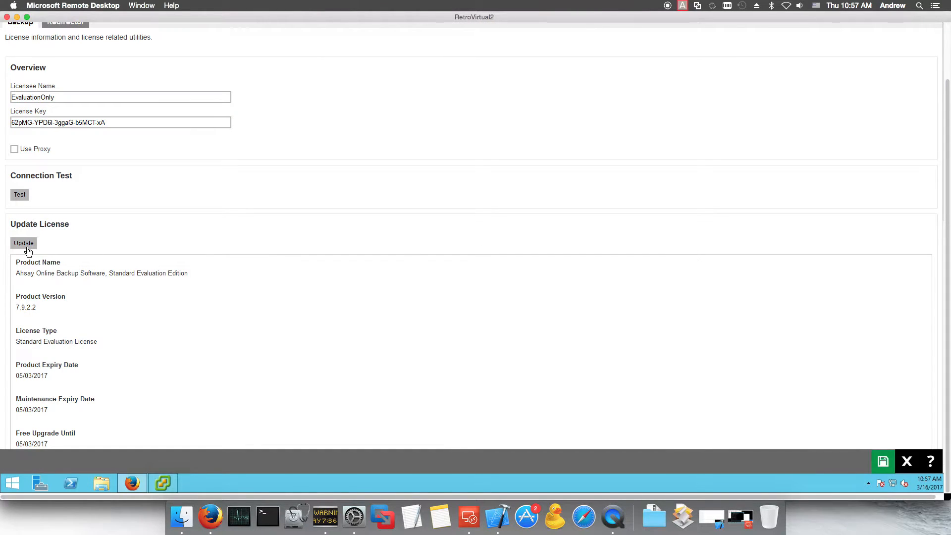
scroll(81, 344, down, 3)
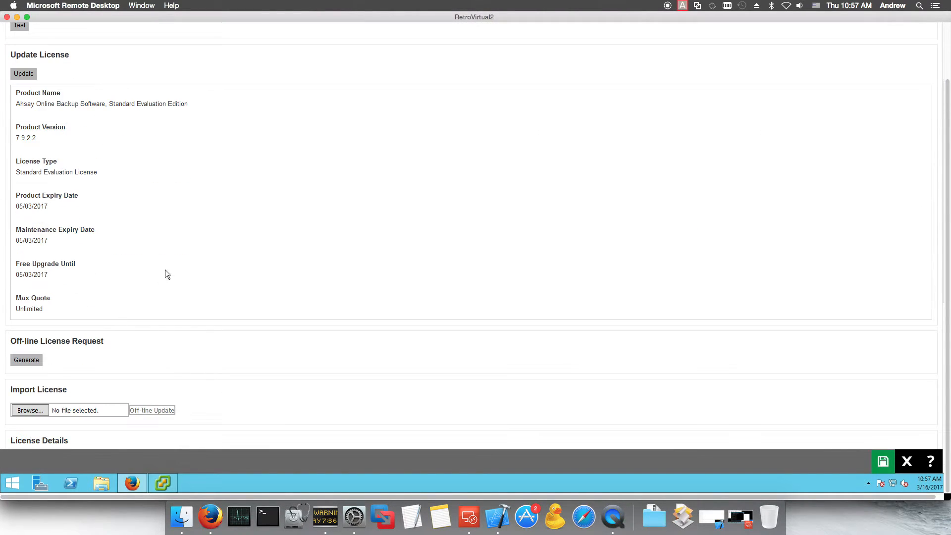
scroll(219, 250, down, 3)
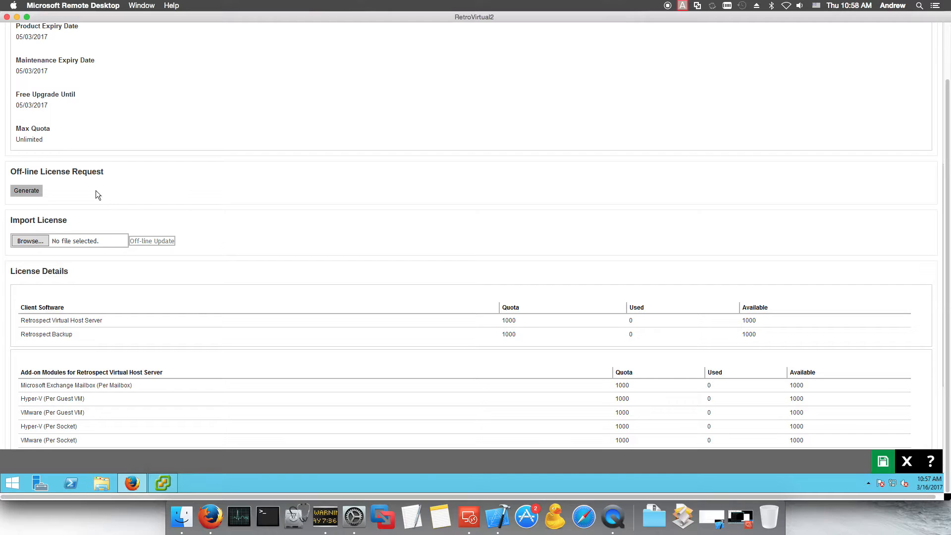
scroll(99, 232, down, 1)
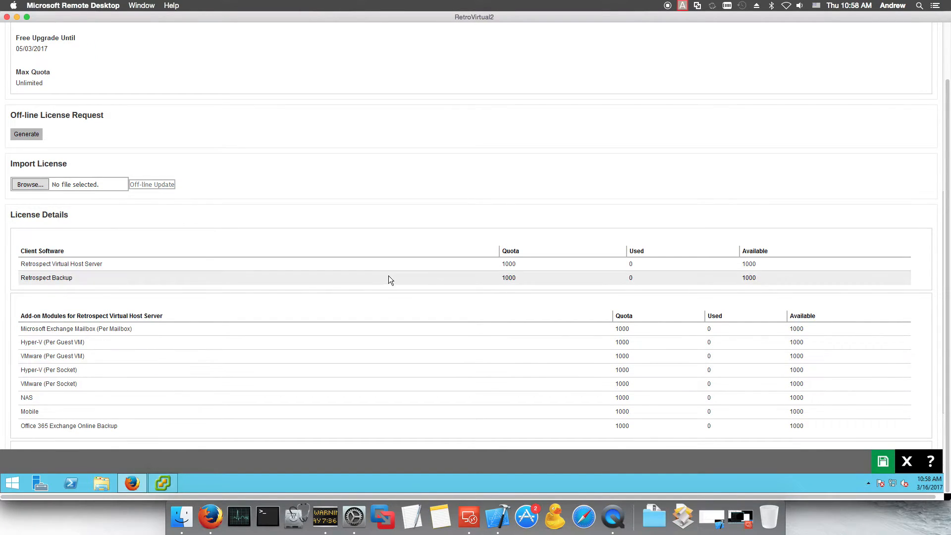
scroll(128, 273, down, 1)
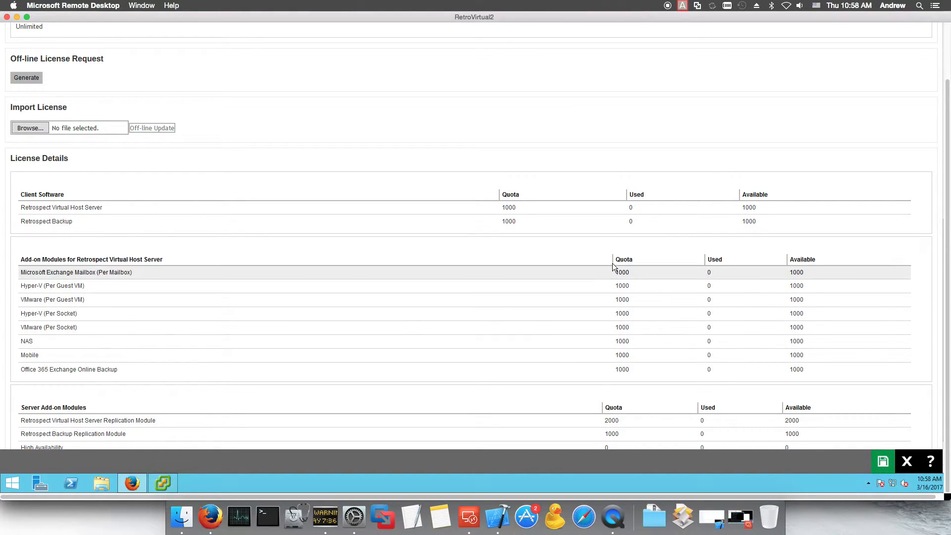
scroll(626, 278, down, 1)
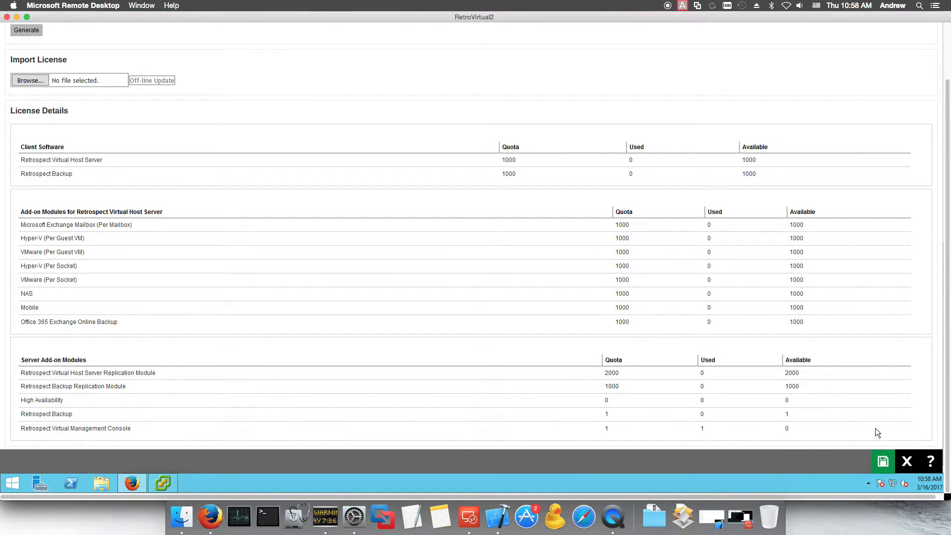
click(902, 460)
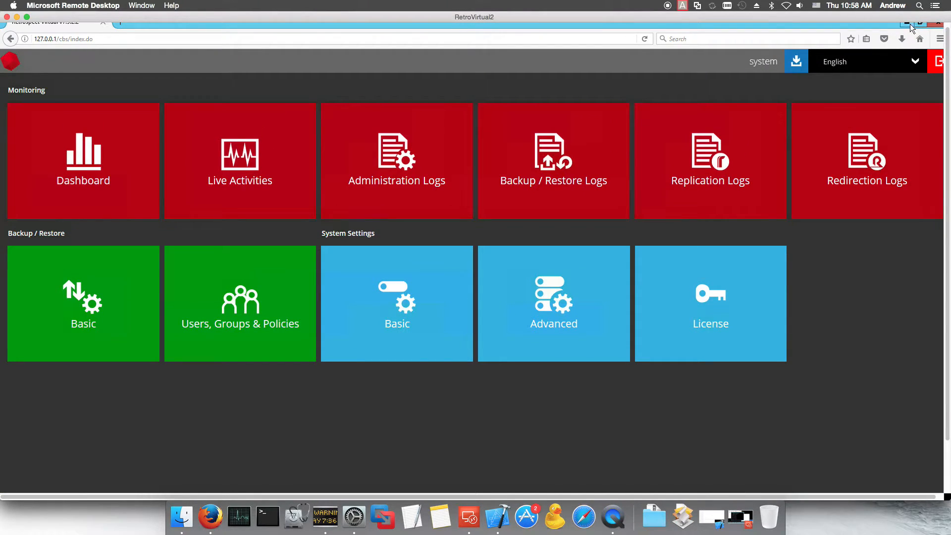
Step: Minimize Firefox and launch Retrospect Virtual Host Server from its desktop shortcut
click(906, 24)
click(20, 137)
click(20, 137)
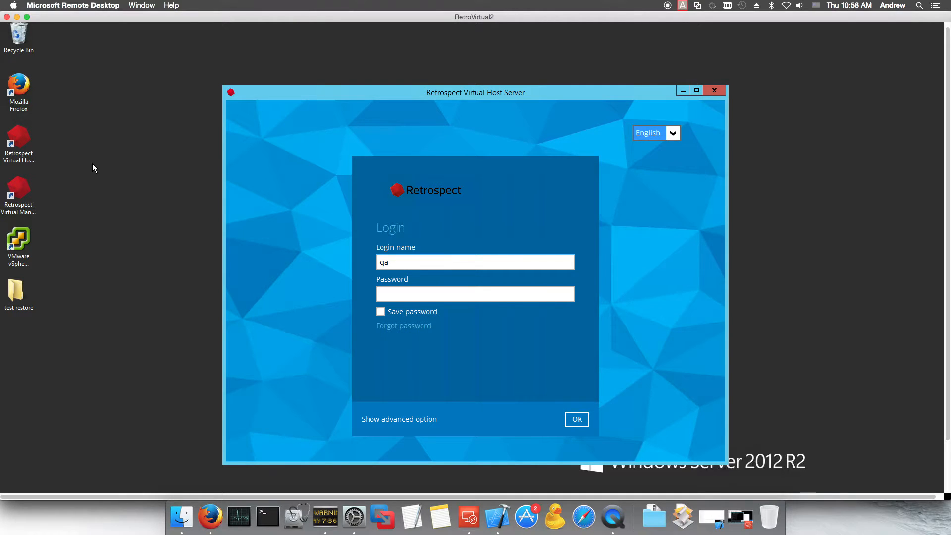
Step: Enter the account password in the login window
click(401, 295)
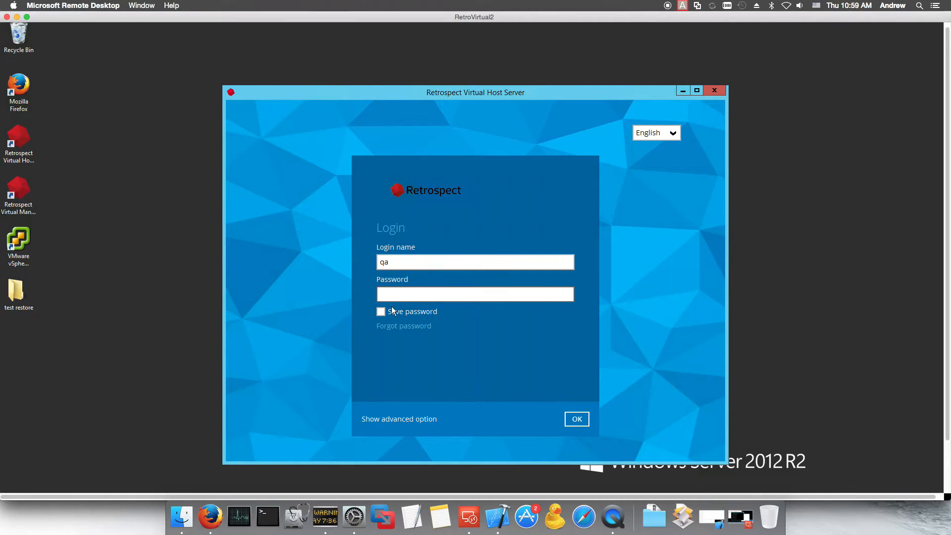
click(20, 195)
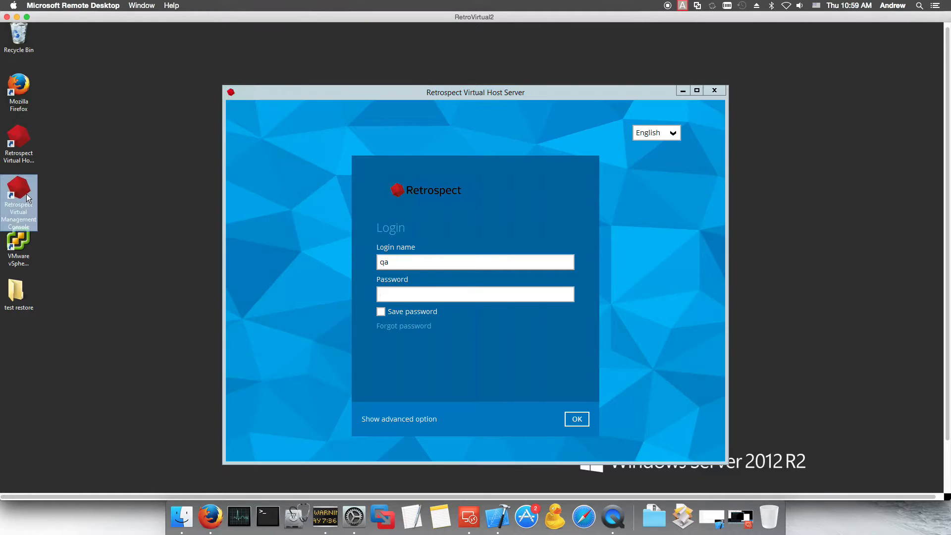
click(456, 302)
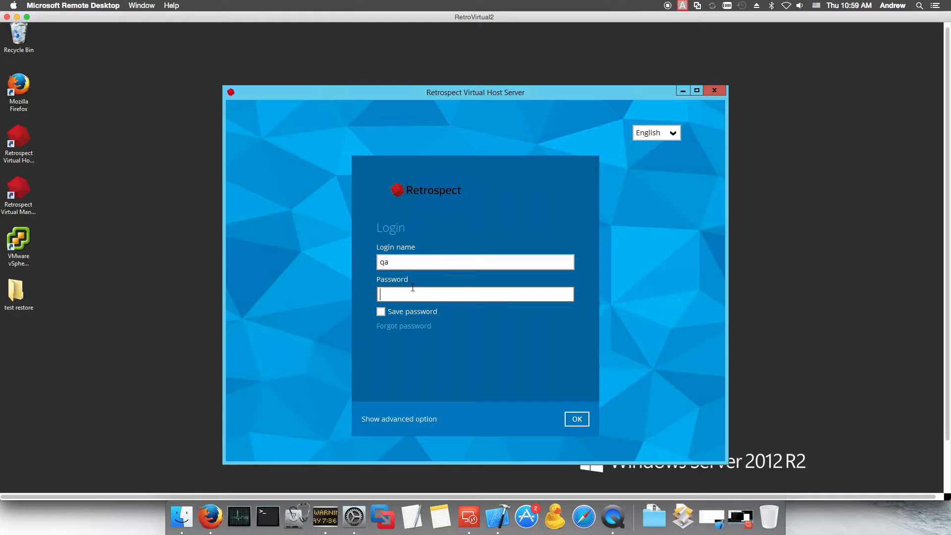
text(*****)
Step: Check the advanced connection options, keeping http as the protocol, then sign in
click(409, 419)
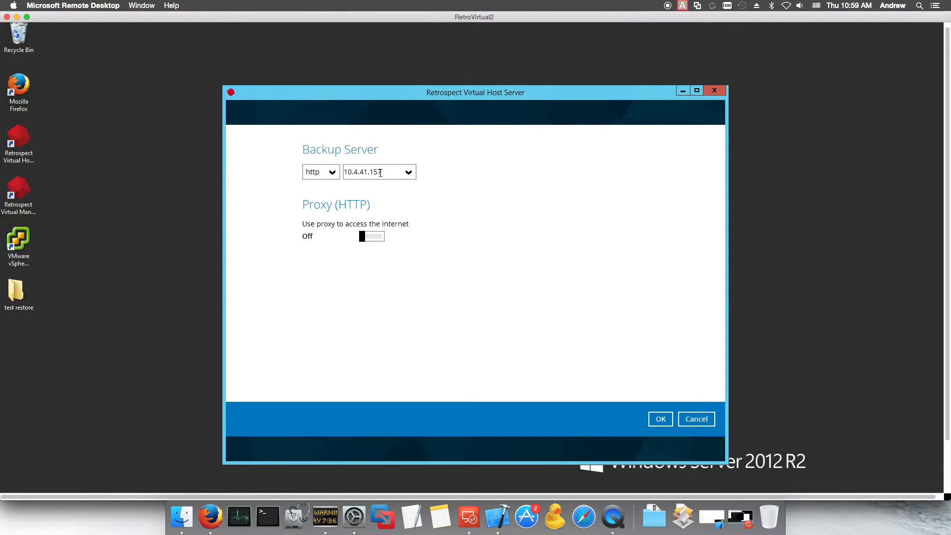
click(334, 173)
click(334, 171)
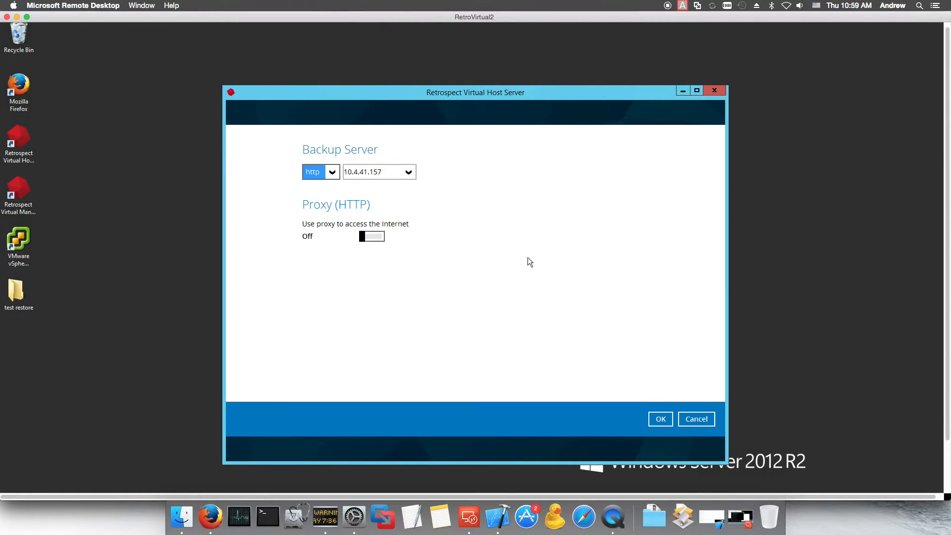
click(697, 419)
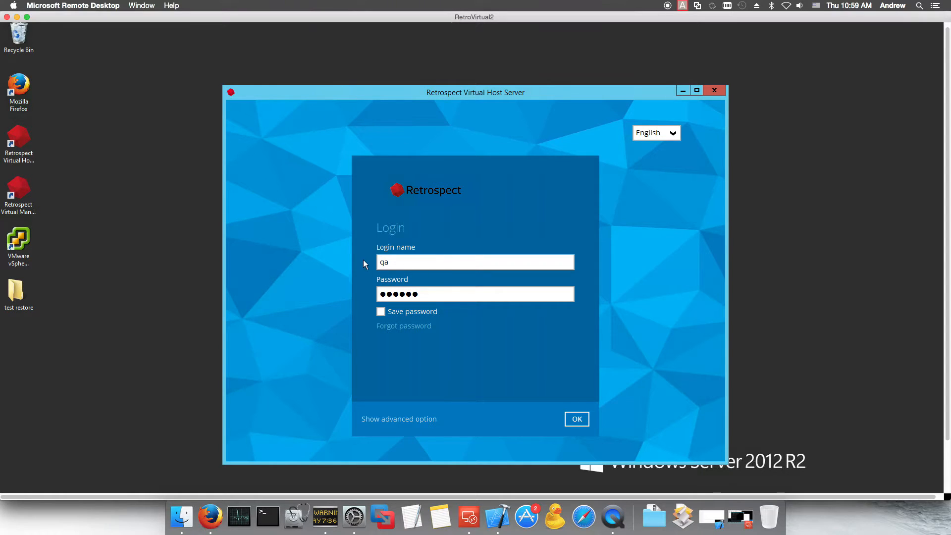
click(574, 418)
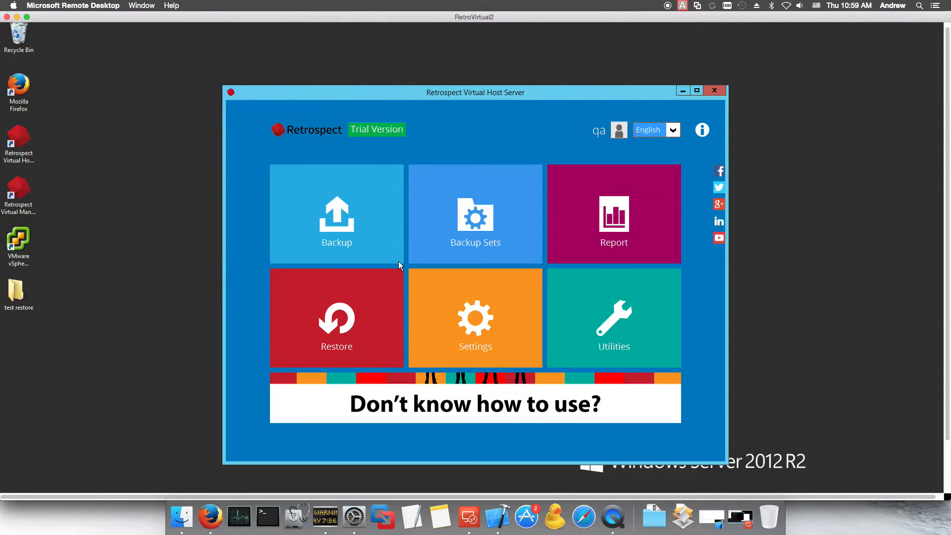
Step: Go to Backup Sets and start a new set, defaulting to BackupSet-1 of type File Backup
click(518, 228)
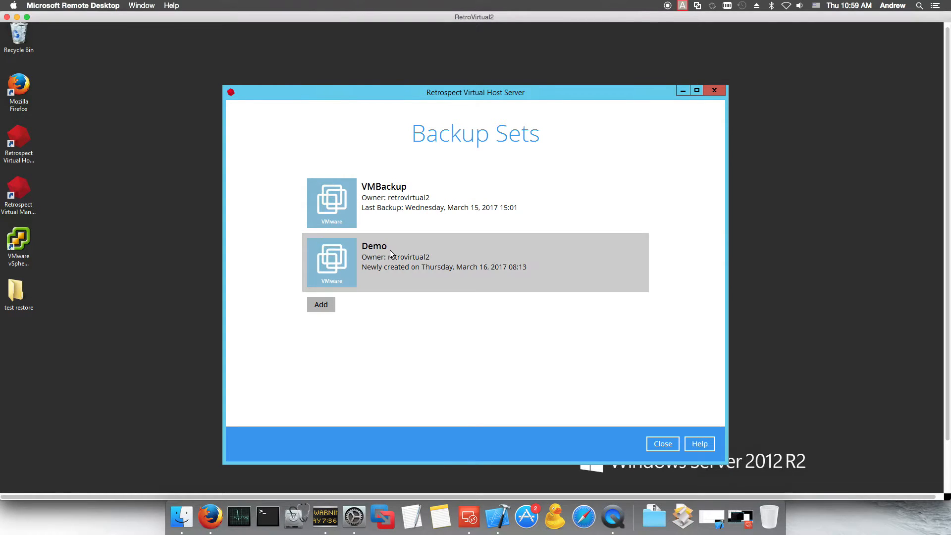
click(317, 306)
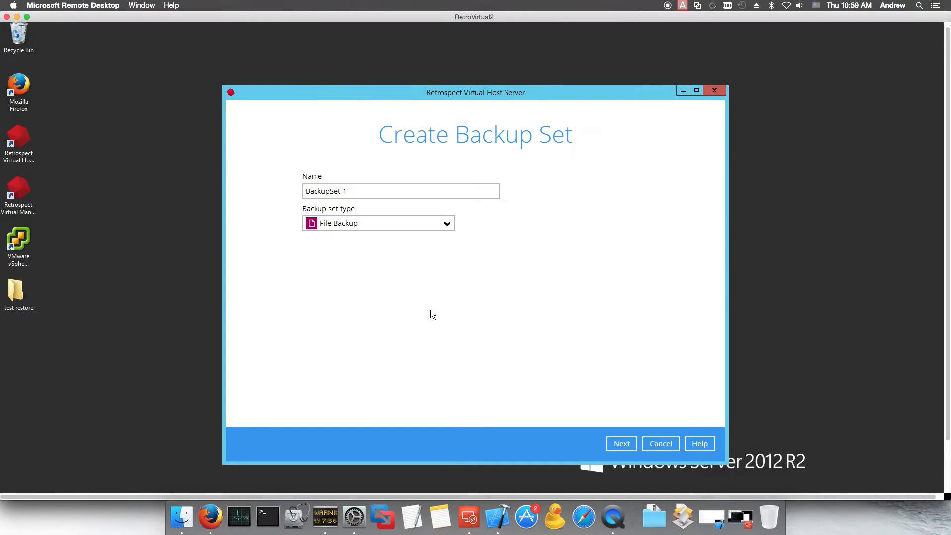
Step: Make the new backup set a VMware Backup with version VMware vCenter 4 / 5 / 5.5 / 6
click(449, 224)
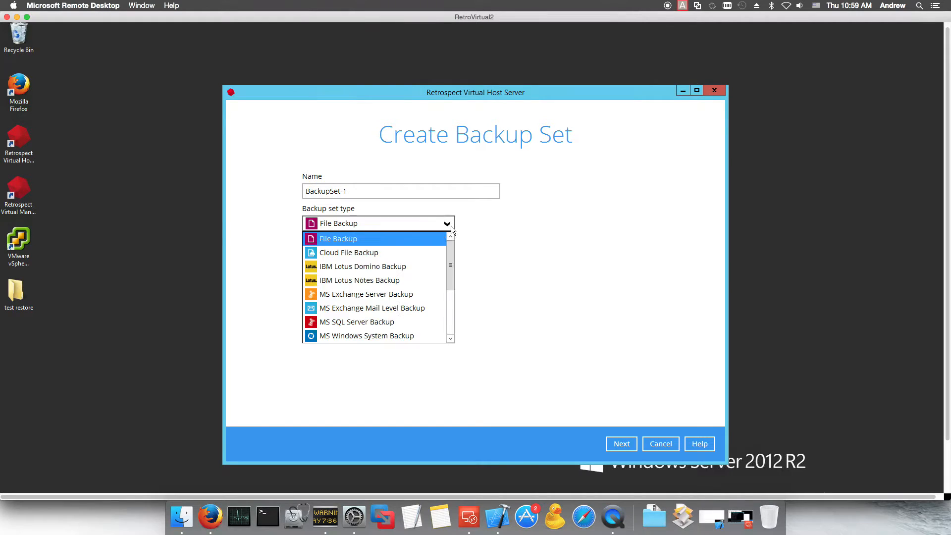
drag(452, 251, 450, 312)
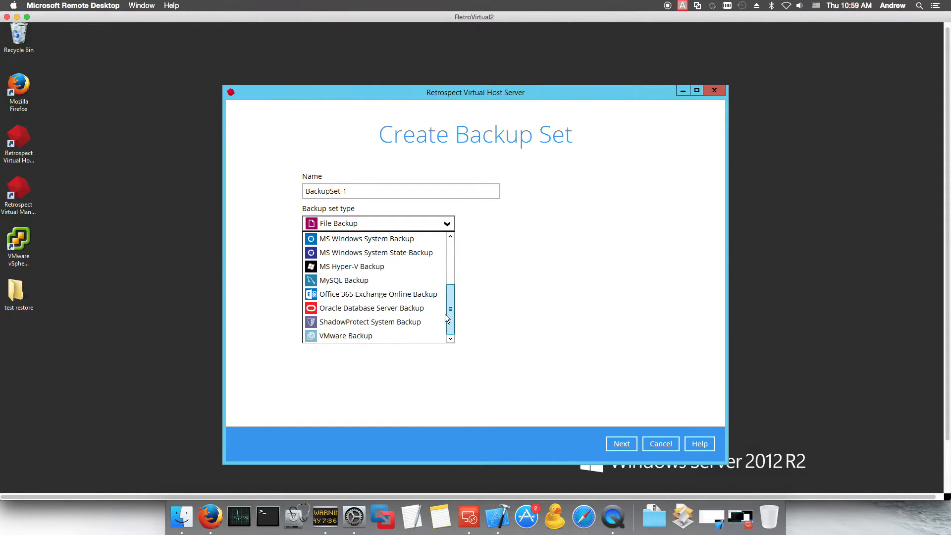
click(354, 337)
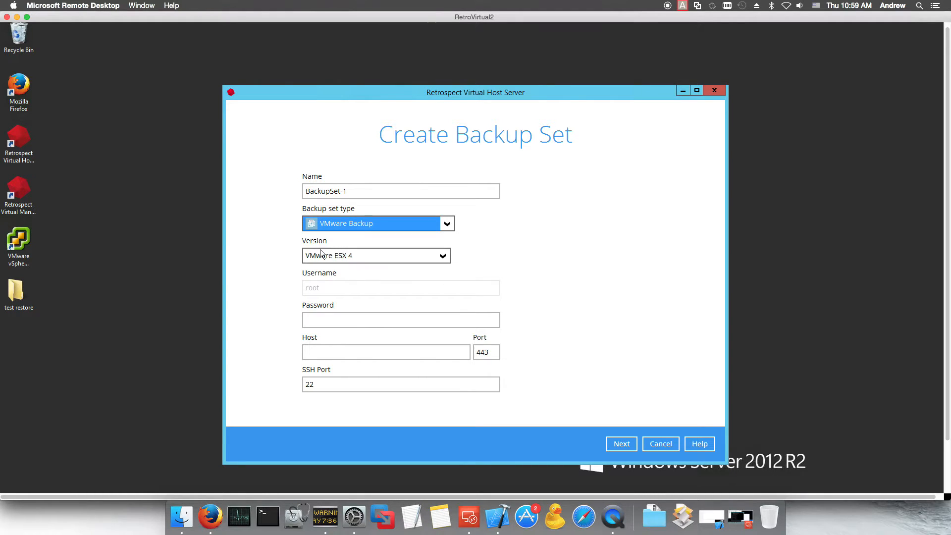
click(435, 256)
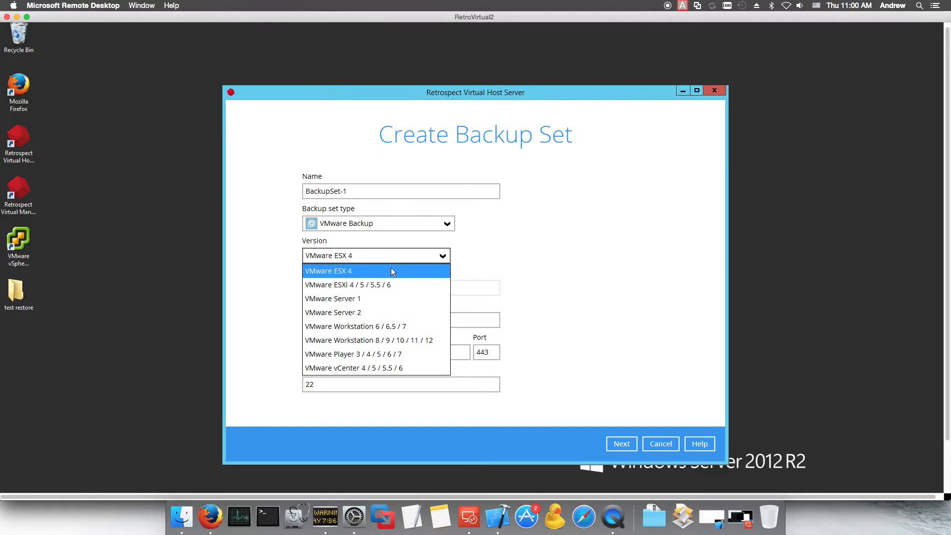
click(351, 367)
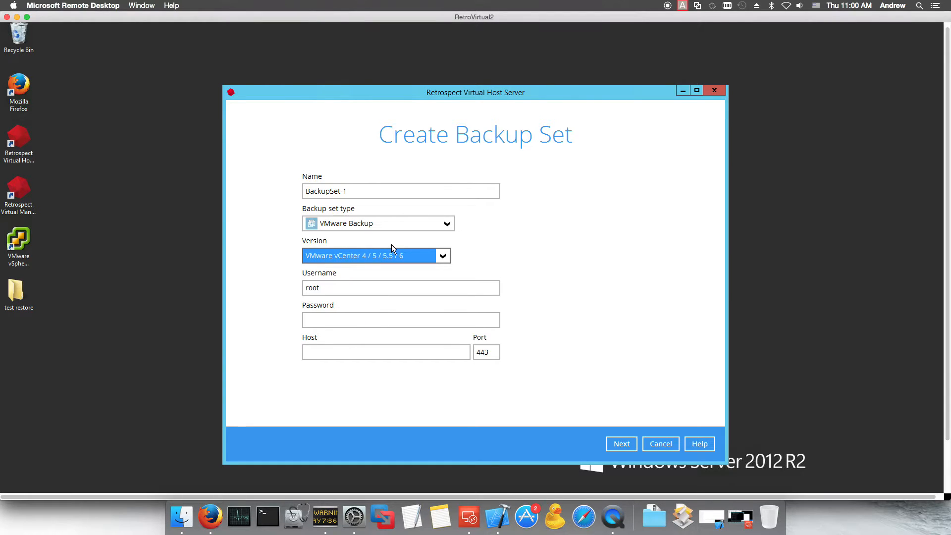
drag(340, 286, 300, 288)
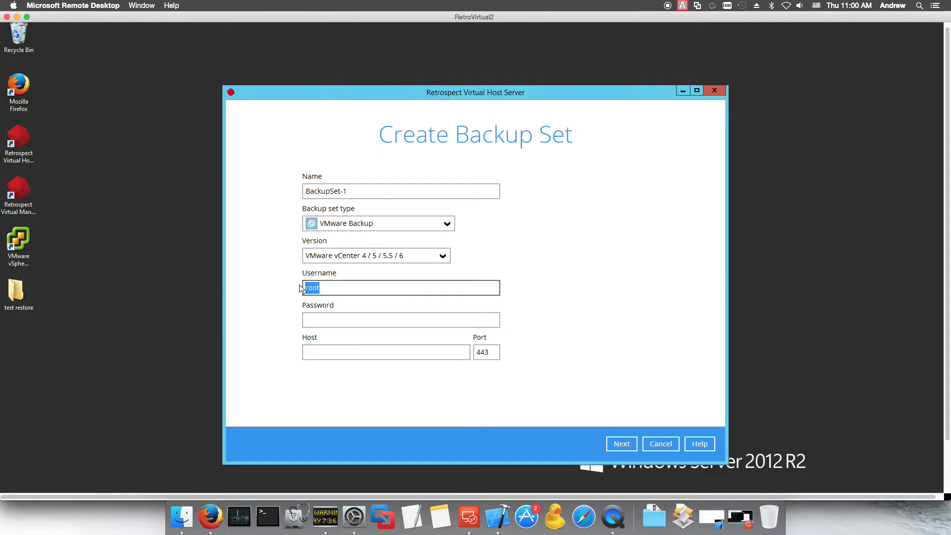
Step: Enter the vCenter administrator username, password and host address 10.4, then verify the connection
text(core\administrator)
key(Tab)
text(password1)
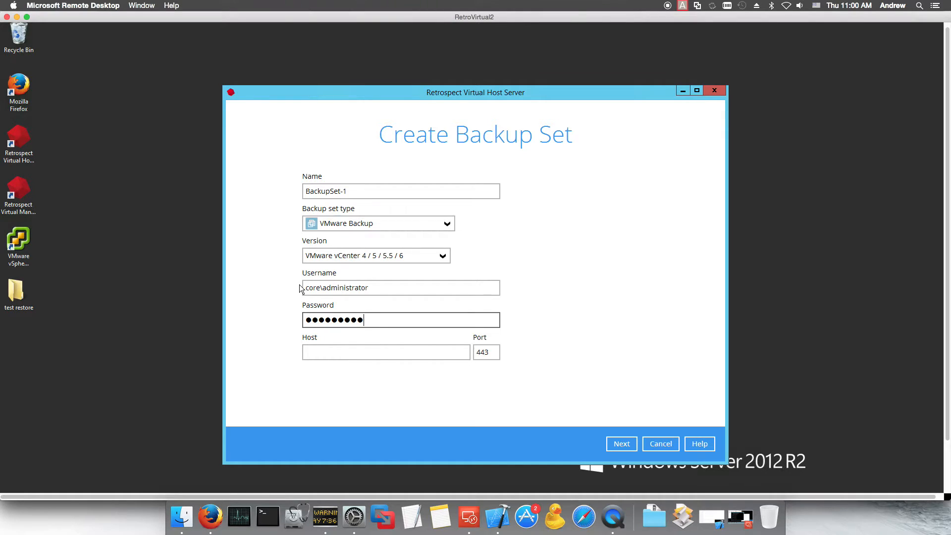
click(331, 350)
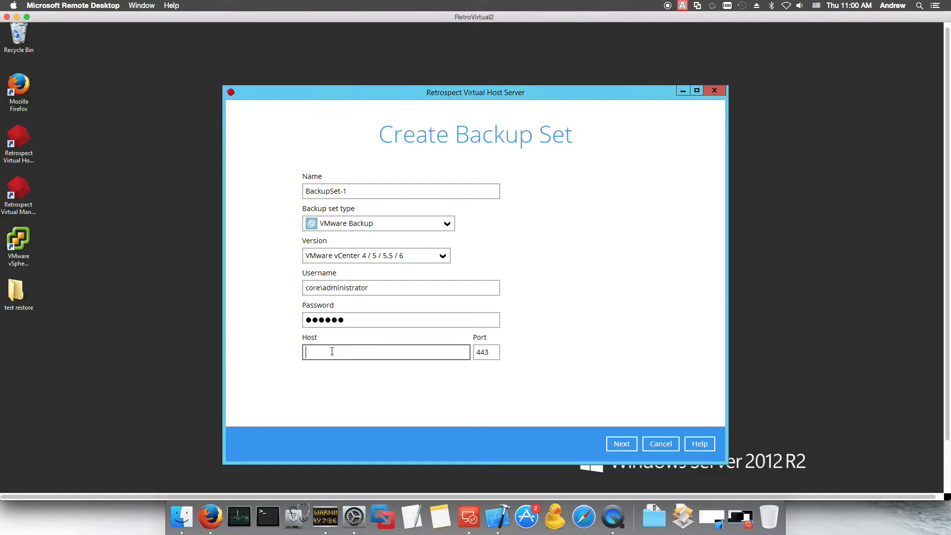
text(10.4.11.159)
click(615, 438)
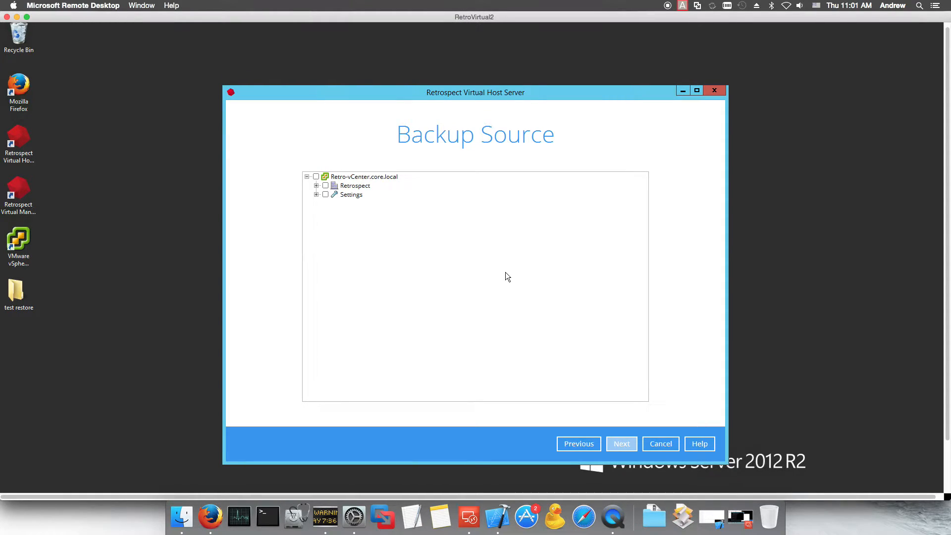
Step: Expand Retrospect, Hosts and Clusters, 64-bit Cluster and Demo to list Demo's five VMs
click(316, 186)
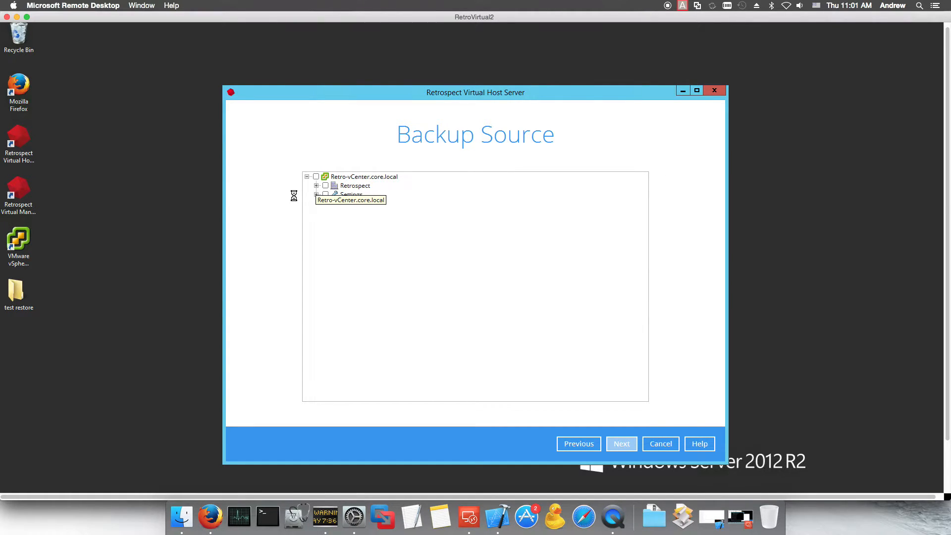
click(325, 195)
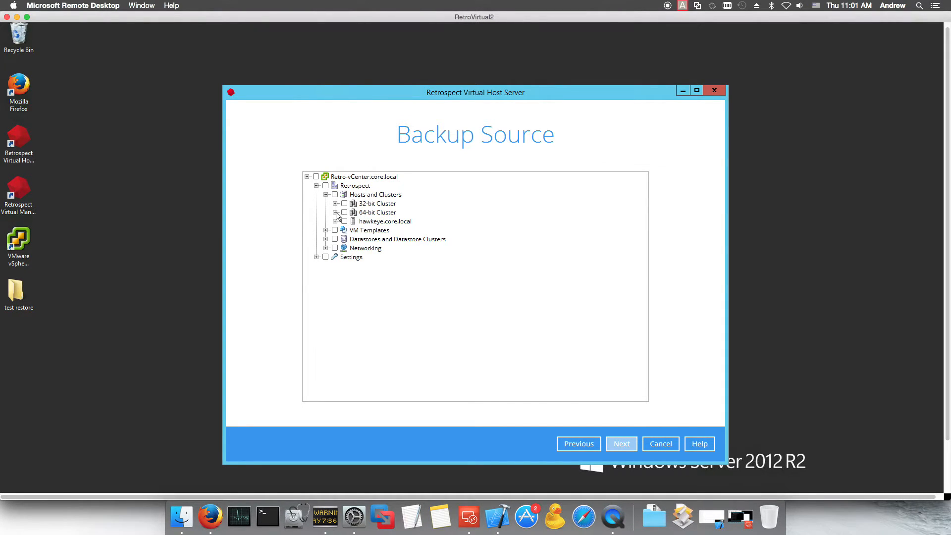
click(335, 213)
click(335, 212)
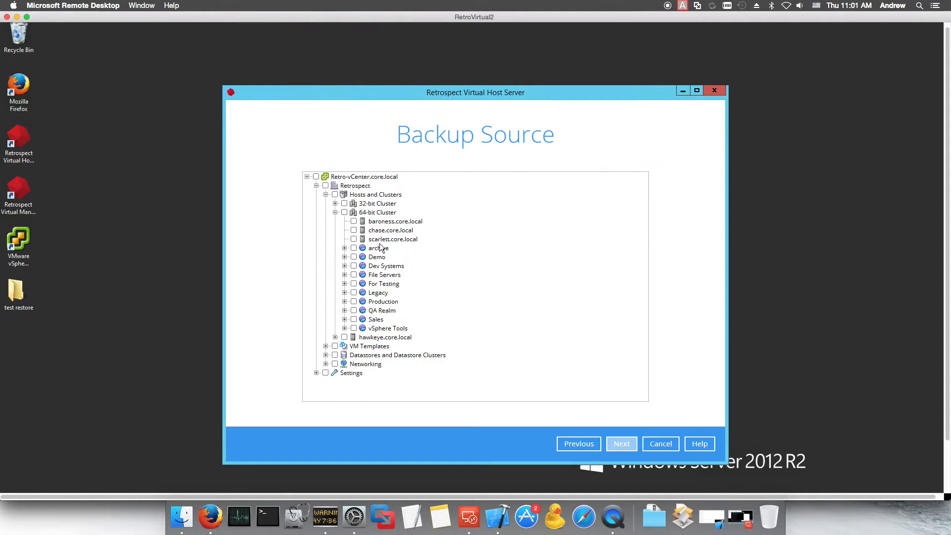
click(344, 257)
click(345, 257)
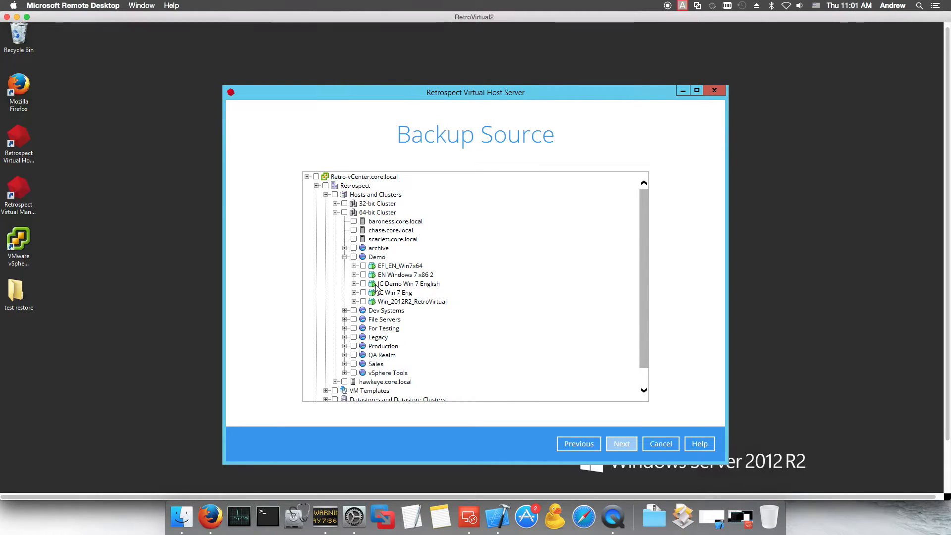
Step: Select EFI_EN_Win7x64 with its Hard disk 1 as the backup source and continue to Schedule
click(354, 266)
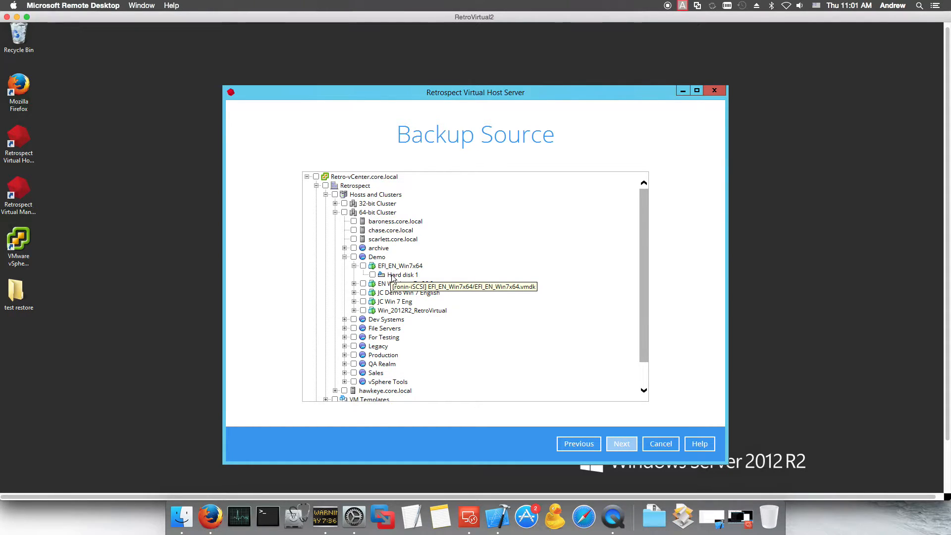
click(363, 267)
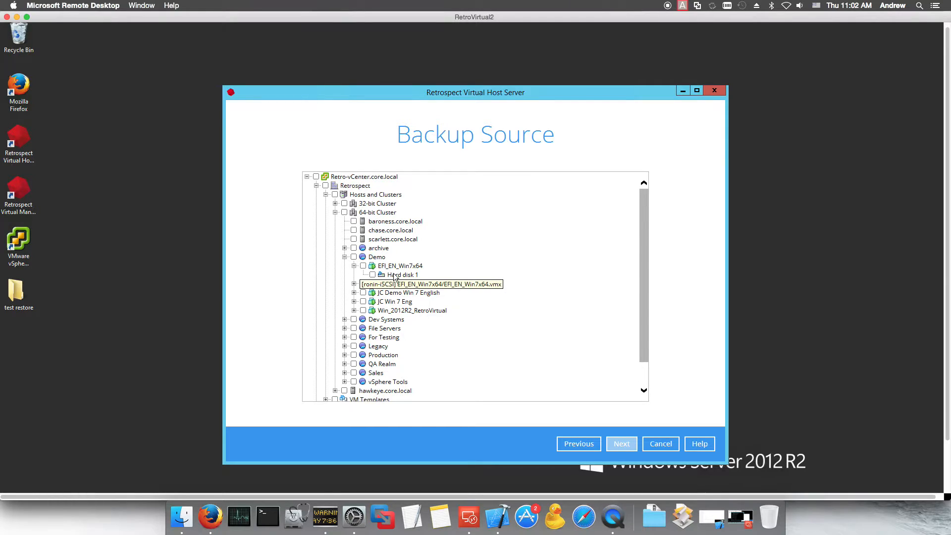
click(364, 267)
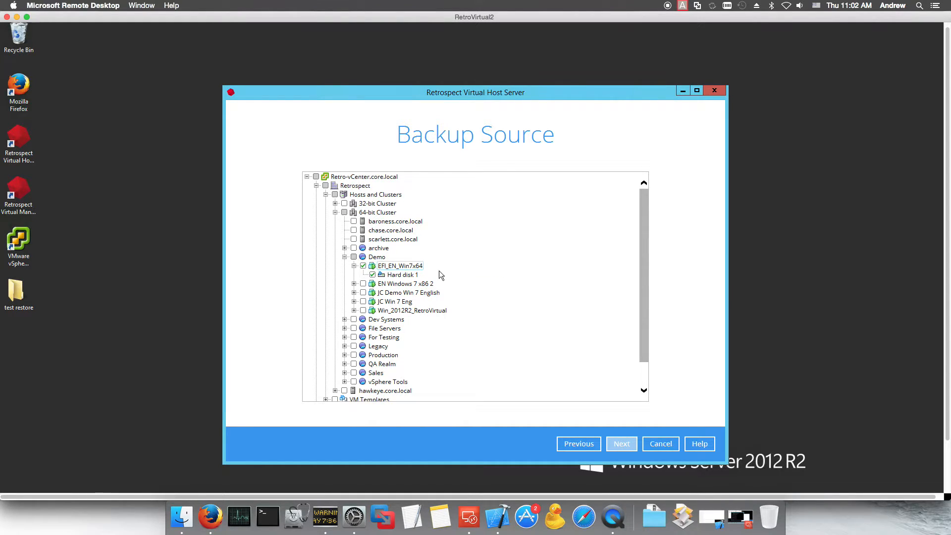
click(621, 443)
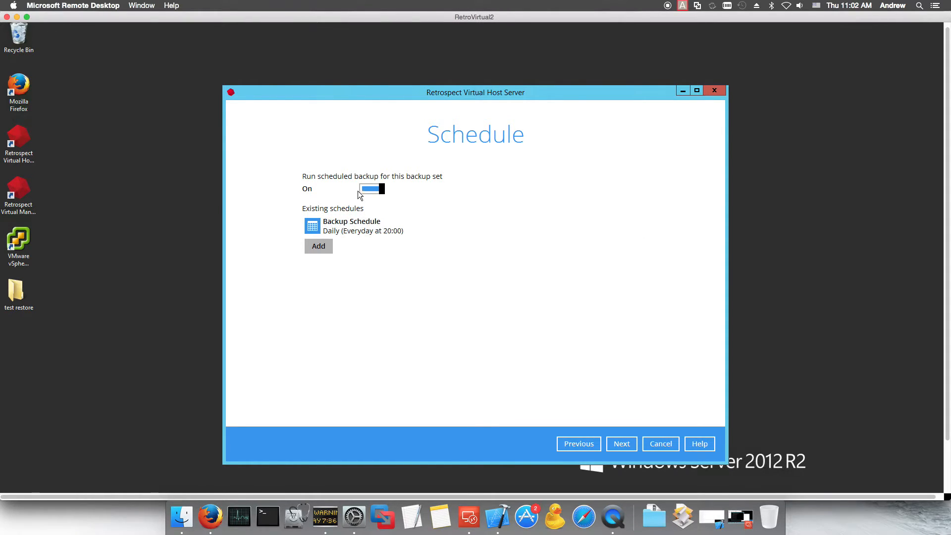
Step: Review the existing daily 20:00 Backup Schedule settings without changing them
click(341, 227)
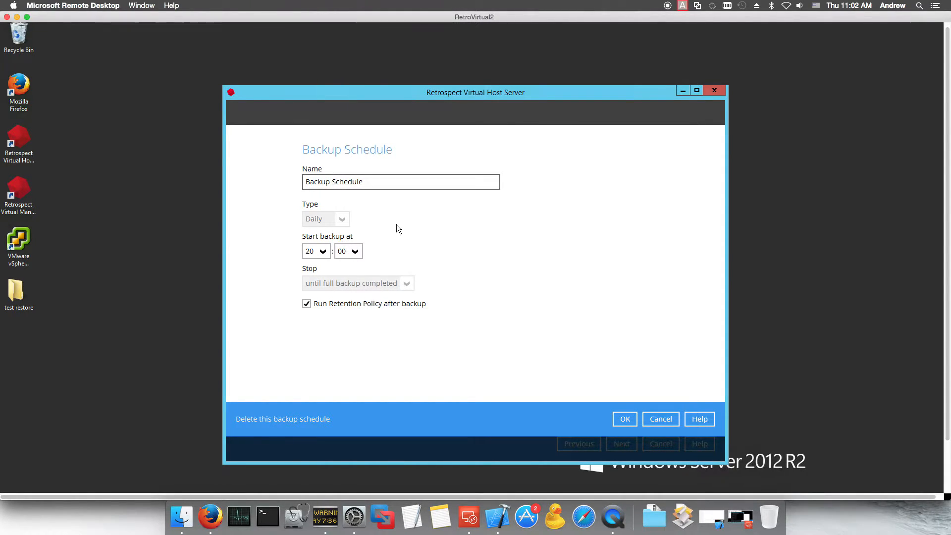
click(345, 216)
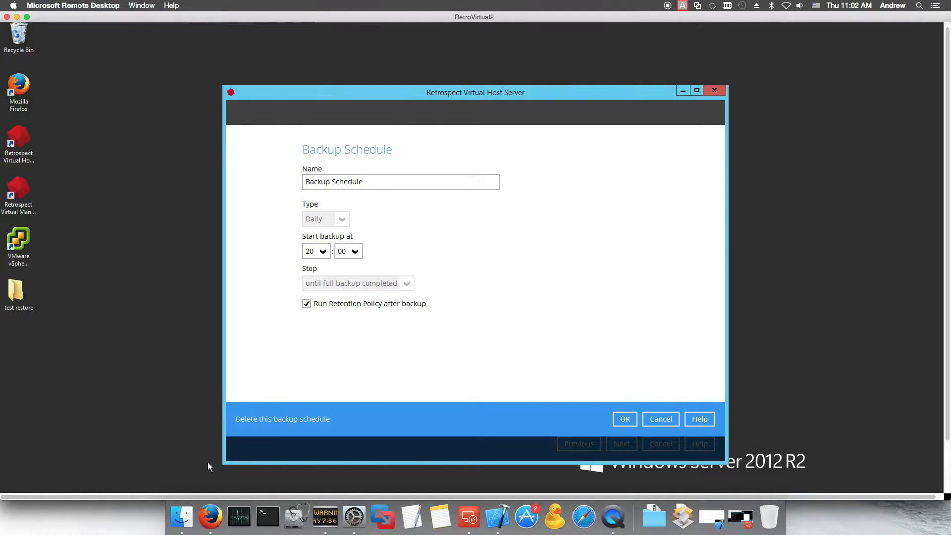
click(650, 419)
Step: Try adding a Daily schedule, discard it, and continue to the Destination page
click(326, 246)
click(337, 222)
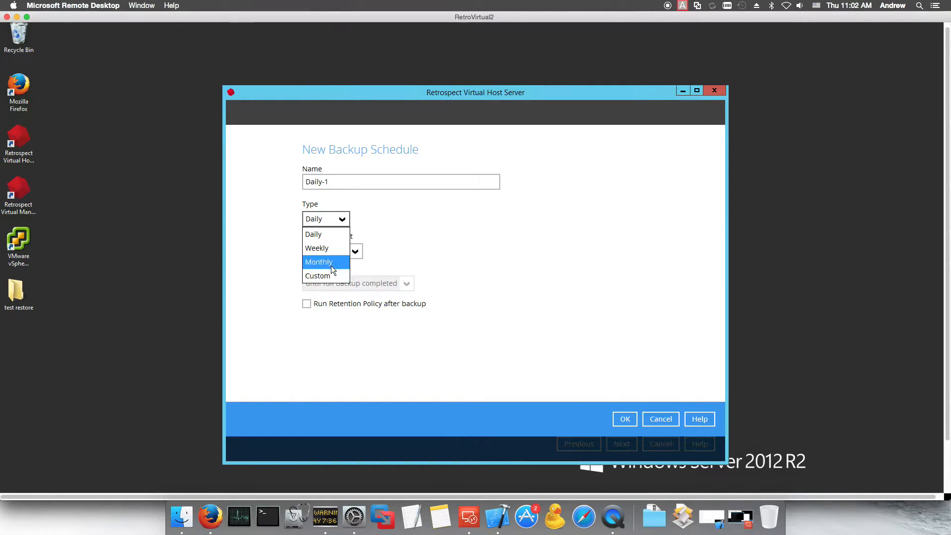
click(411, 255)
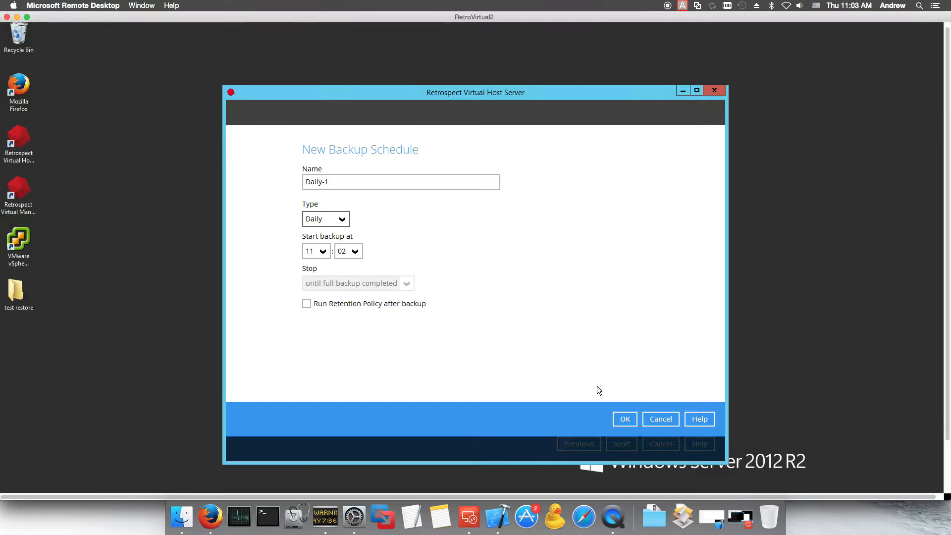
click(655, 418)
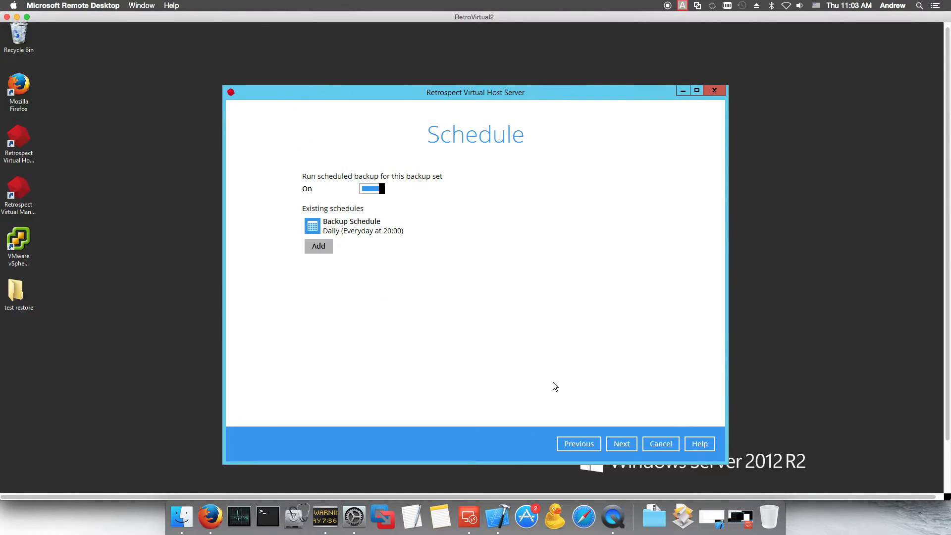
click(622, 444)
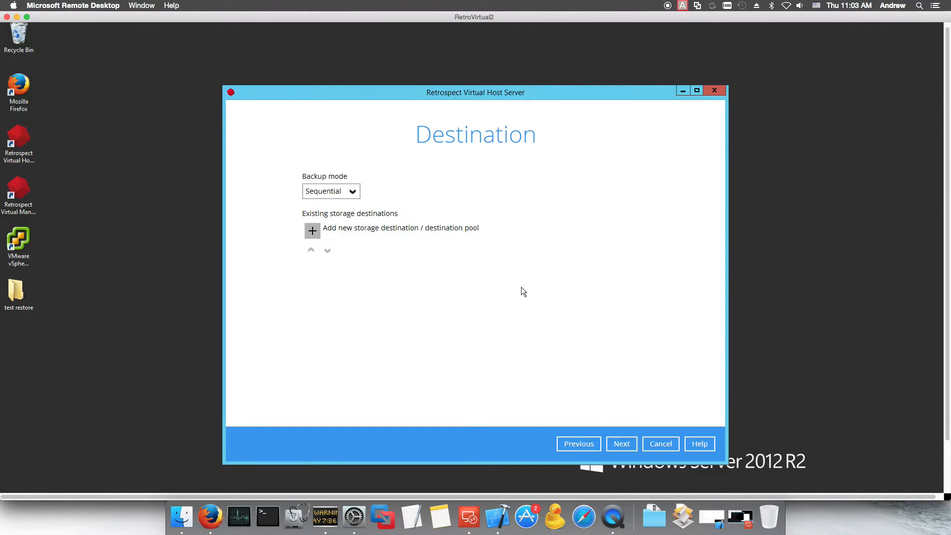
Step: Compare Concurrent mode with its Unlimited destination limit, then set the backup mode to Sequential
click(354, 192)
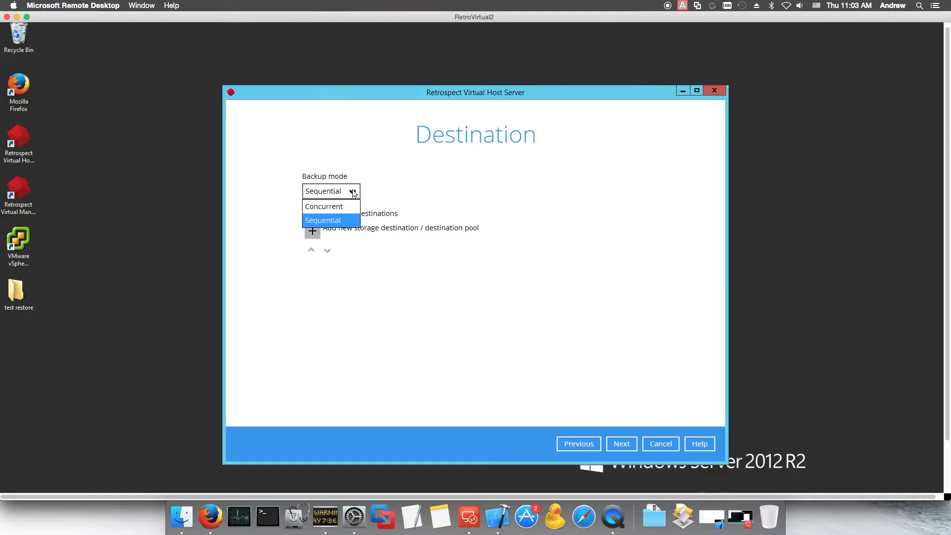
click(435, 186)
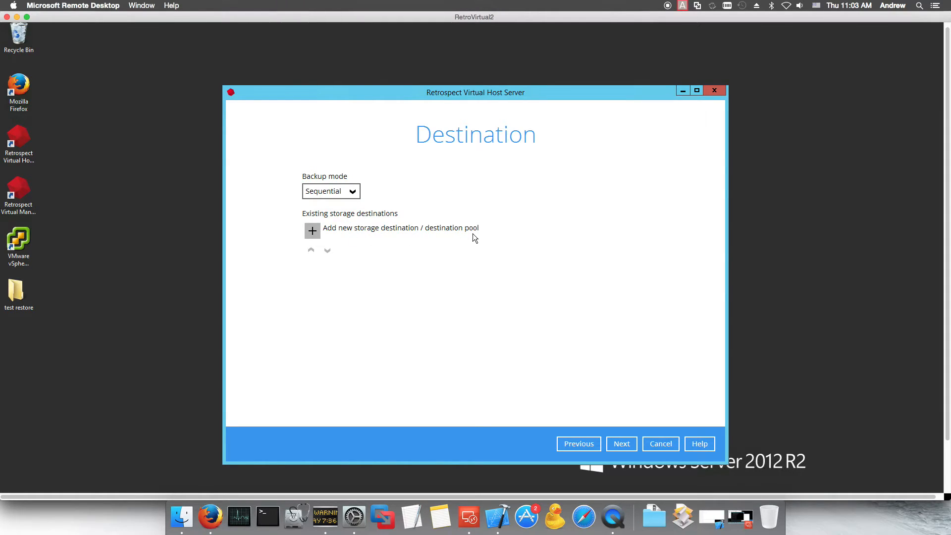
click(353, 192)
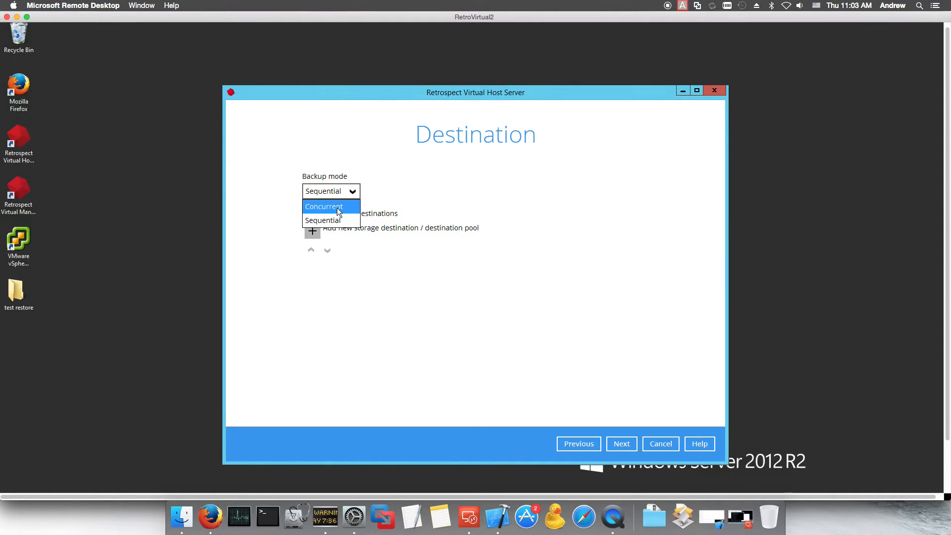
click(339, 206)
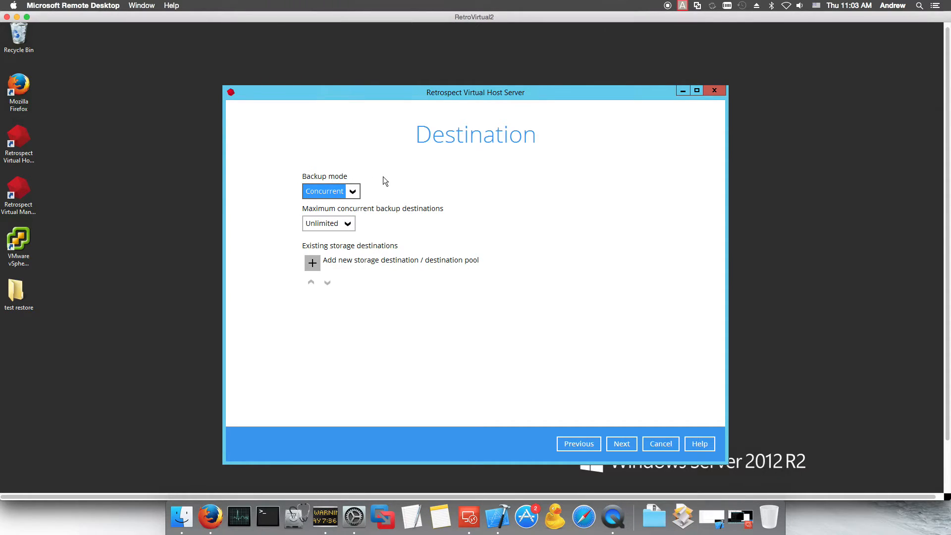
click(352, 191)
click(351, 192)
click(348, 224)
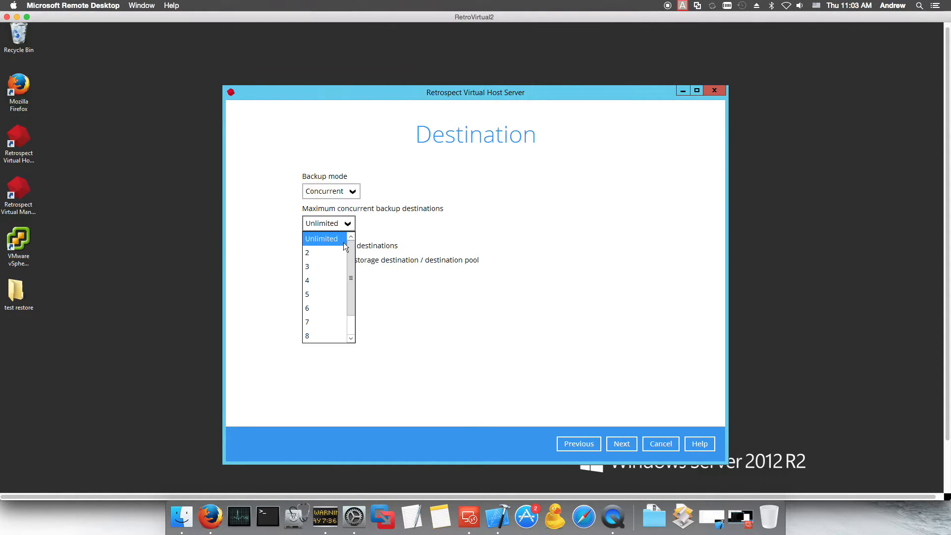
drag(352, 277, 351, 291)
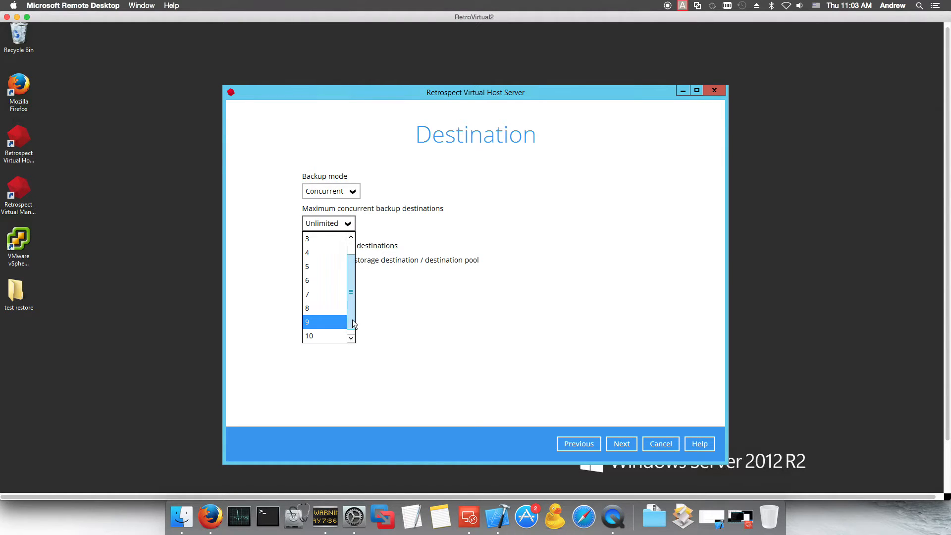
click(349, 227)
click(352, 191)
click(331, 223)
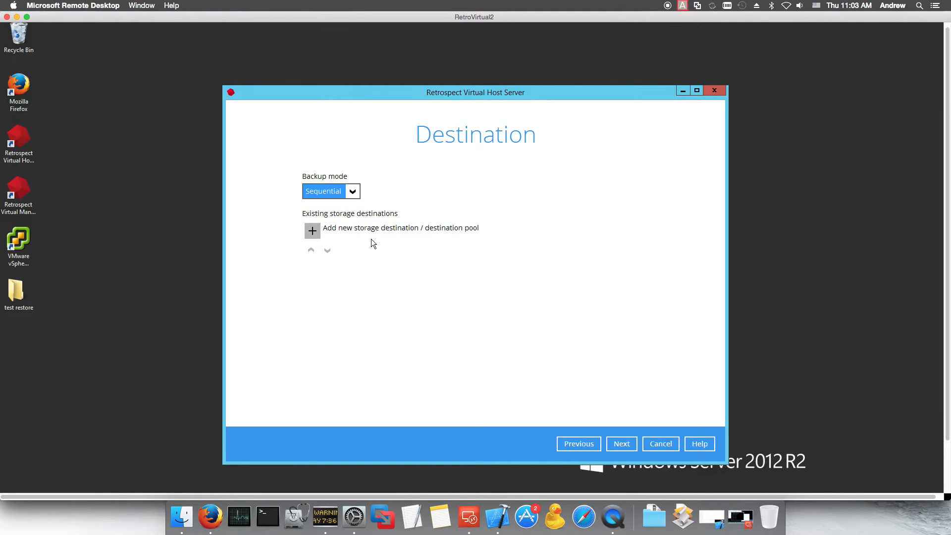
Step: Add a new storage destination using Local / Mapped Drive / Removable Drive storage
click(317, 234)
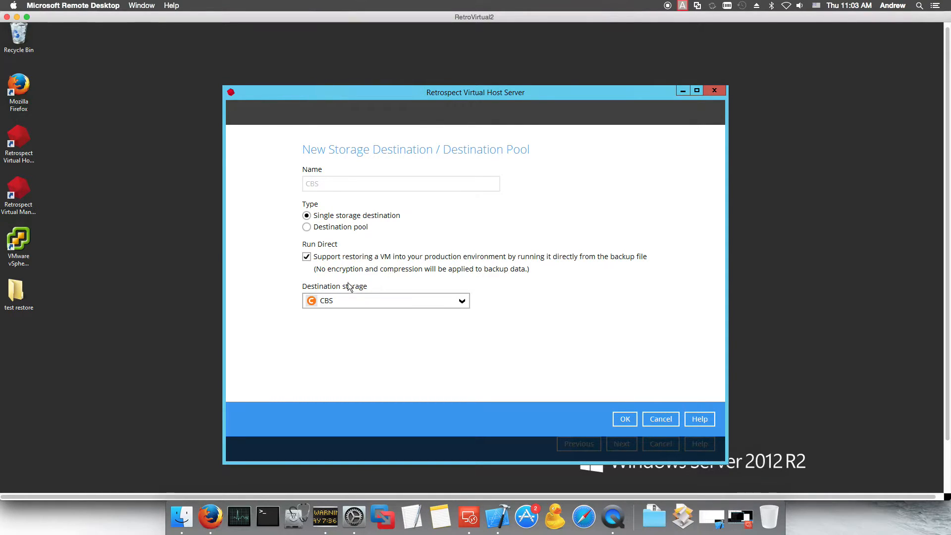
click(362, 302)
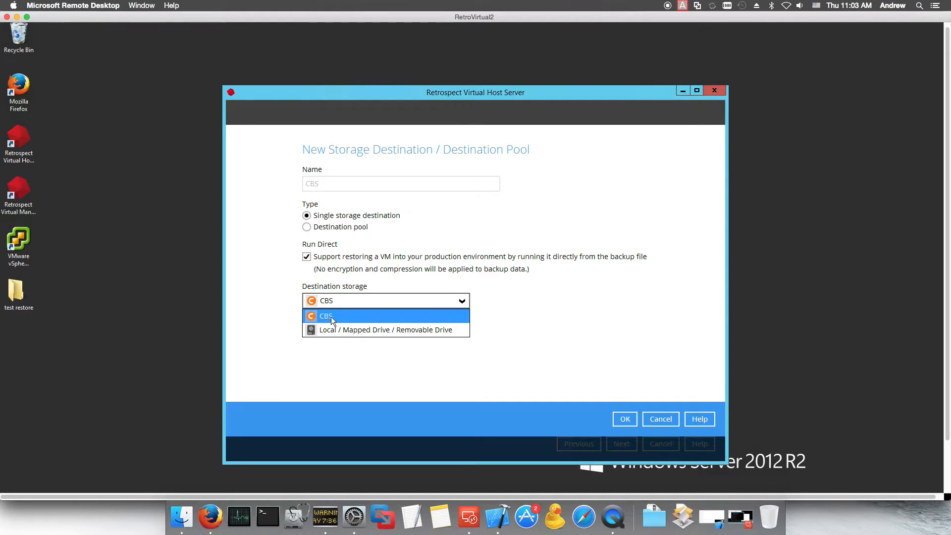
click(360, 331)
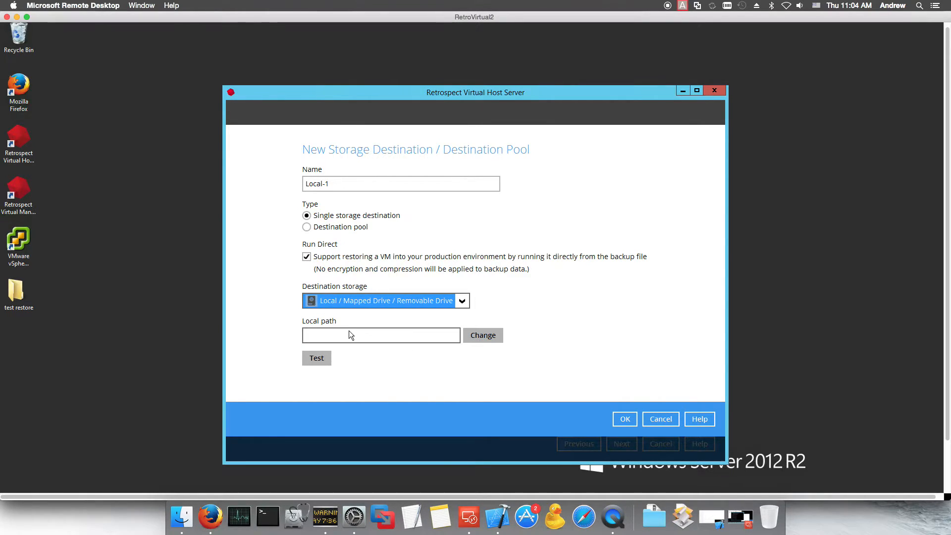
Step: Explore the destination pool option, then return to a single storage destination
click(308, 227)
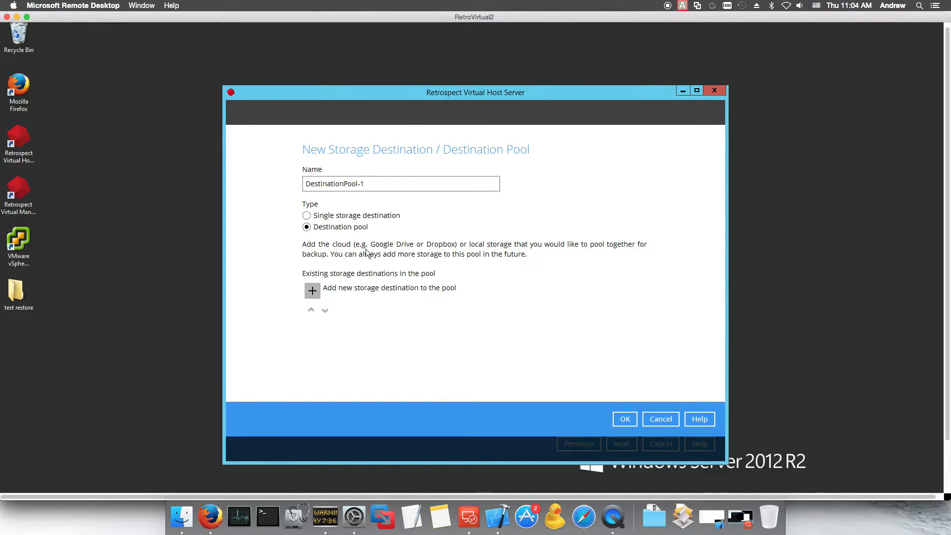
click(307, 215)
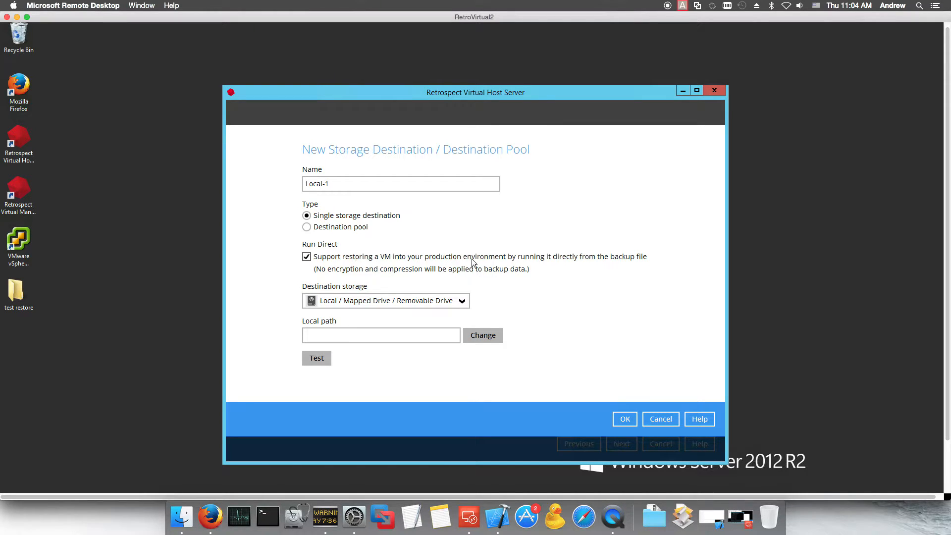
click(462, 302)
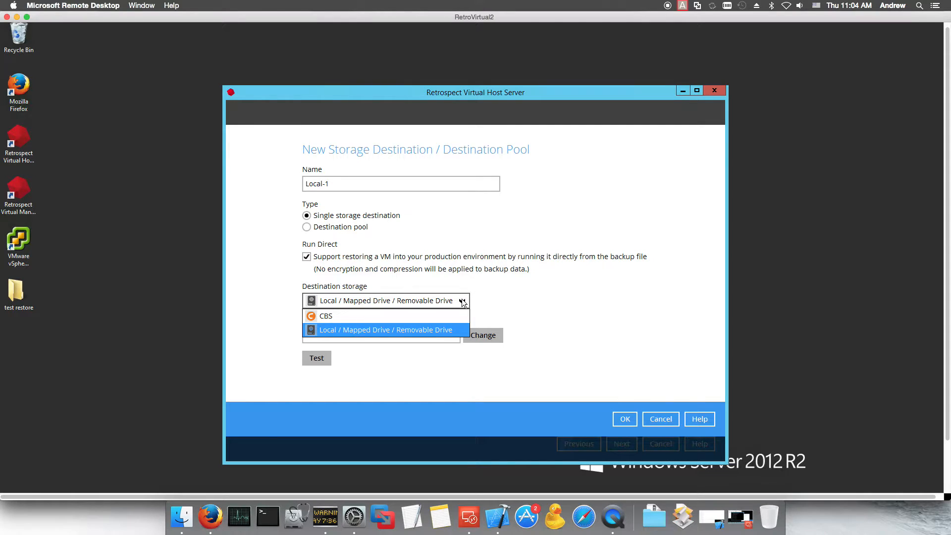
click(493, 296)
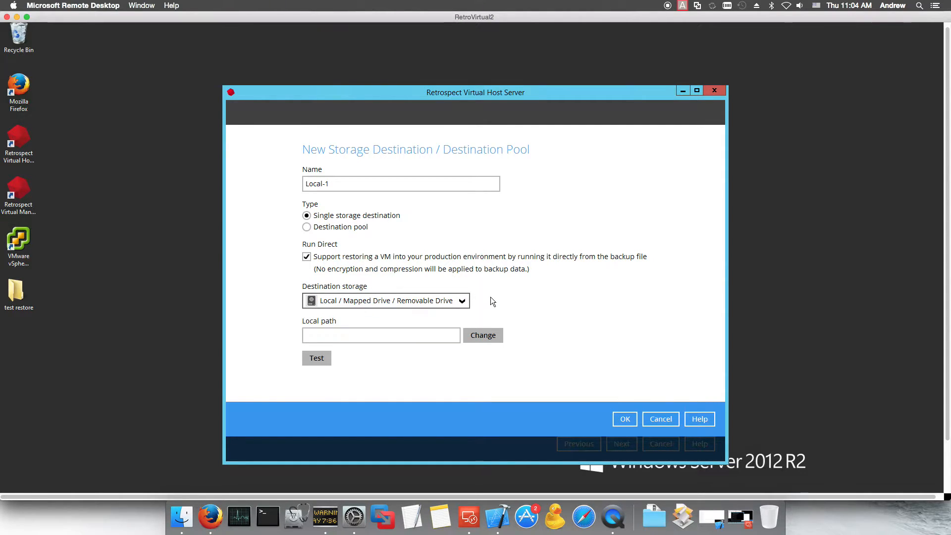
click(307, 229)
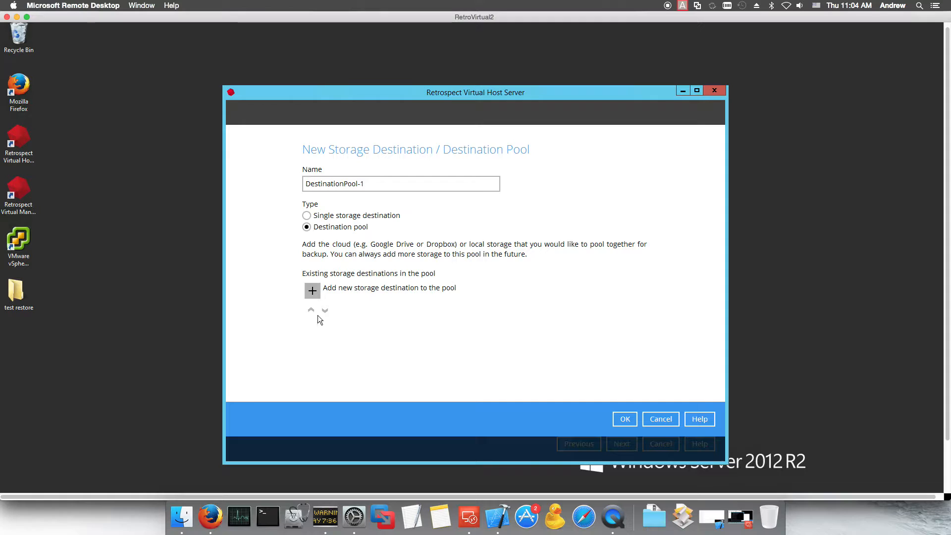
click(316, 291)
click(660, 419)
click(307, 216)
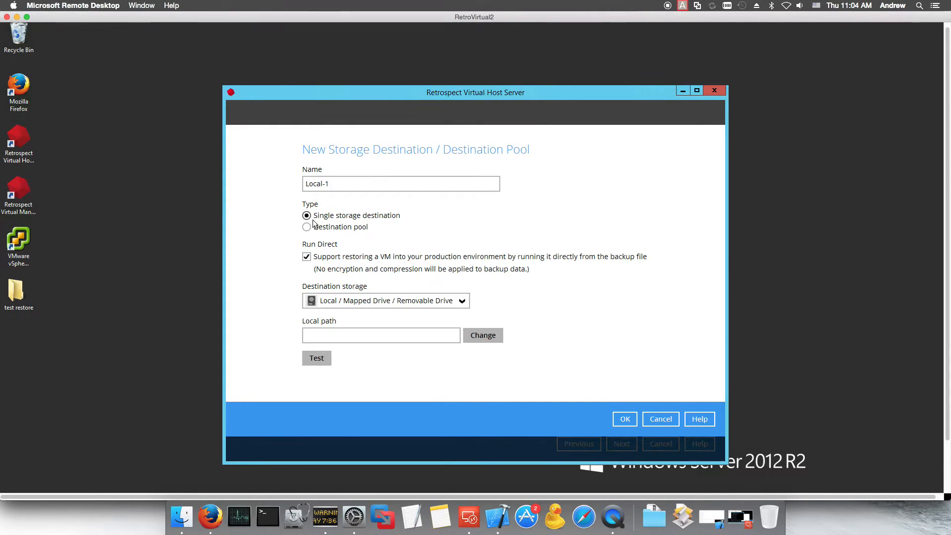
Step: Set Local-1's local path to E:\VHS and save the destination, testing access
click(625, 418)
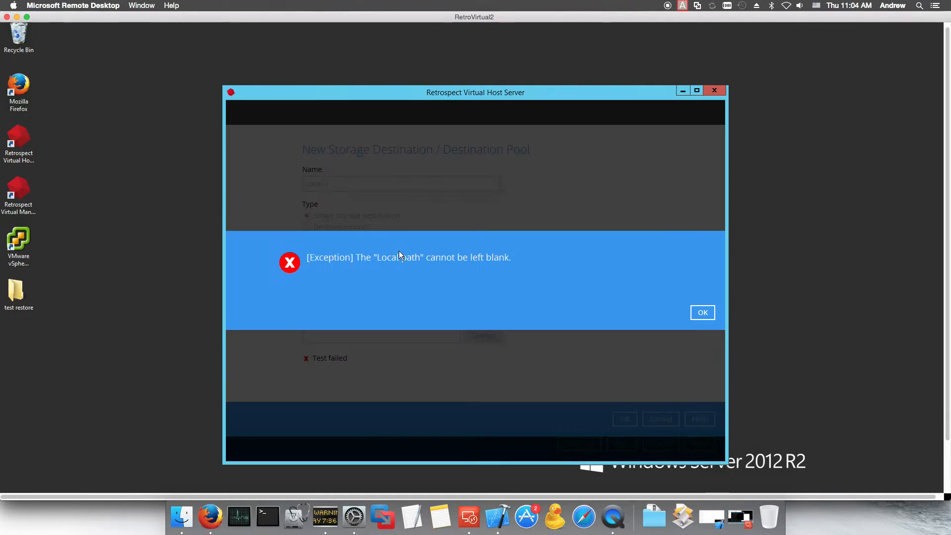
click(705, 315)
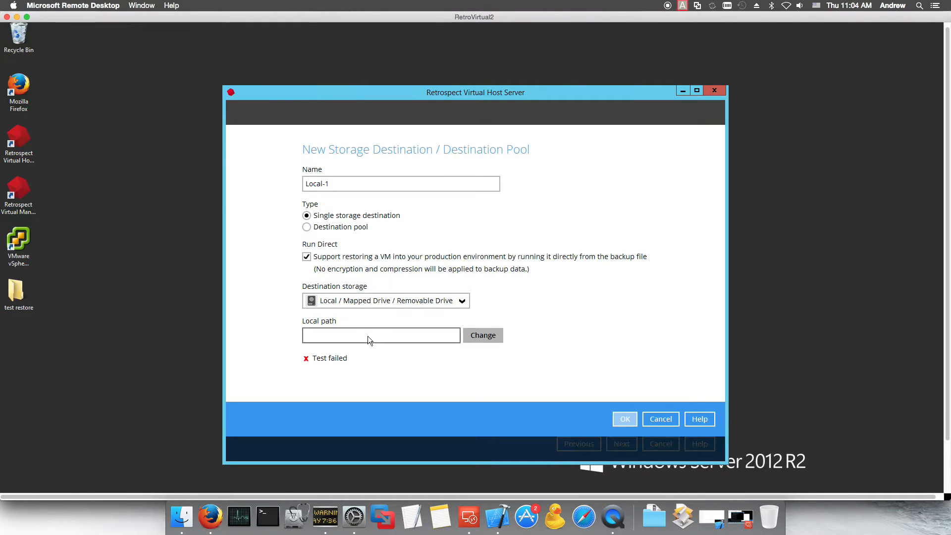
click(476, 335)
click(268, 349)
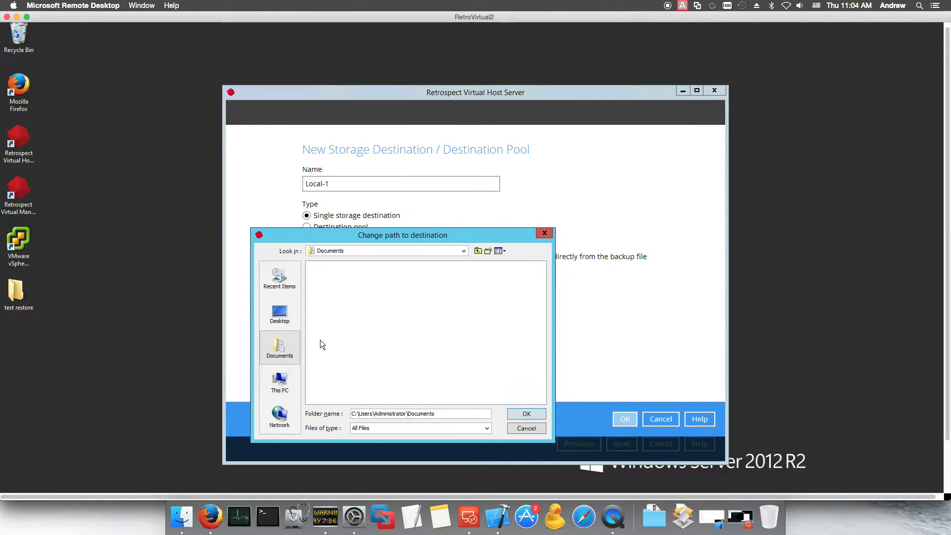
click(279, 375)
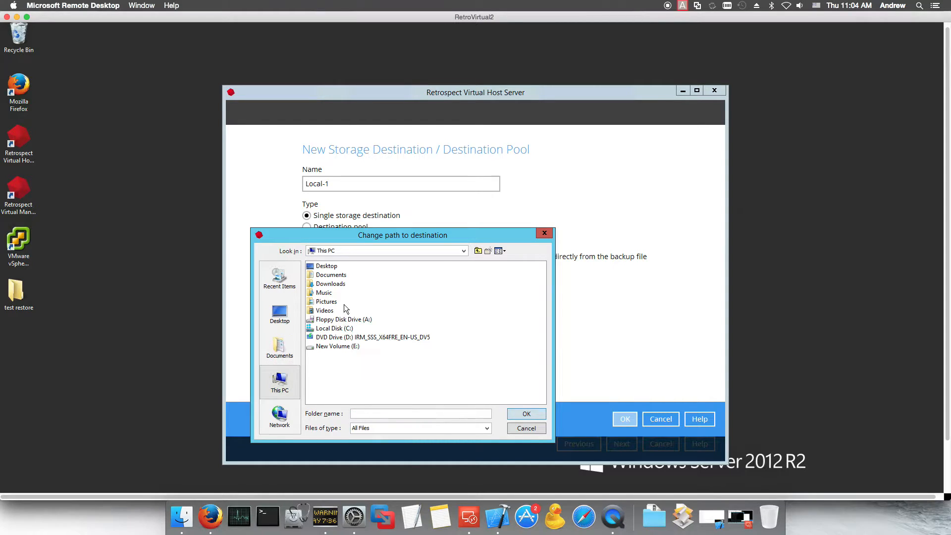
double_click(341, 348)
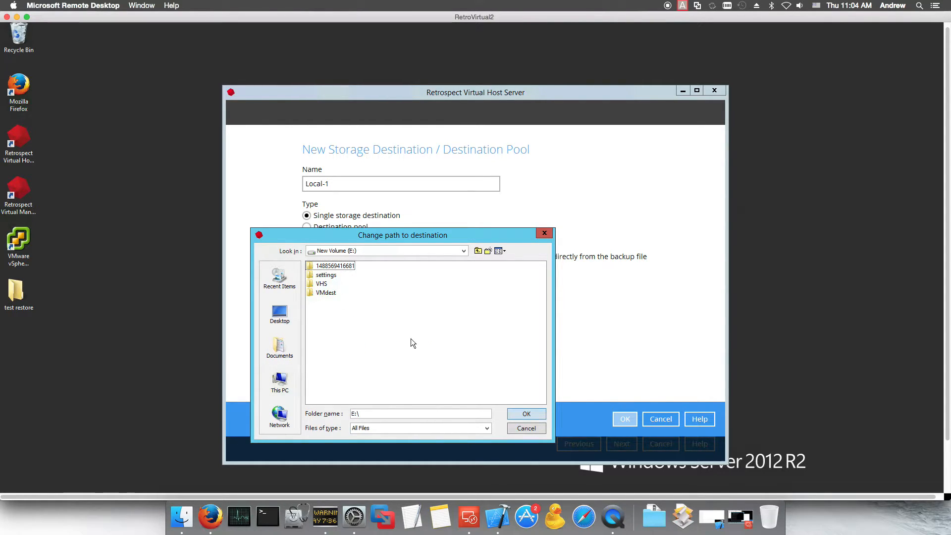
click(322, 283)
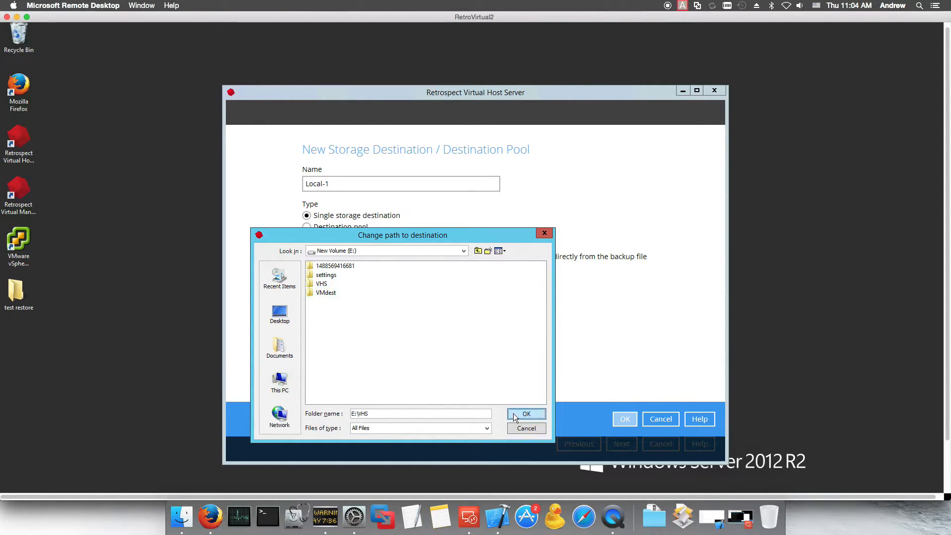
click(523, 415)
click(625, 418)
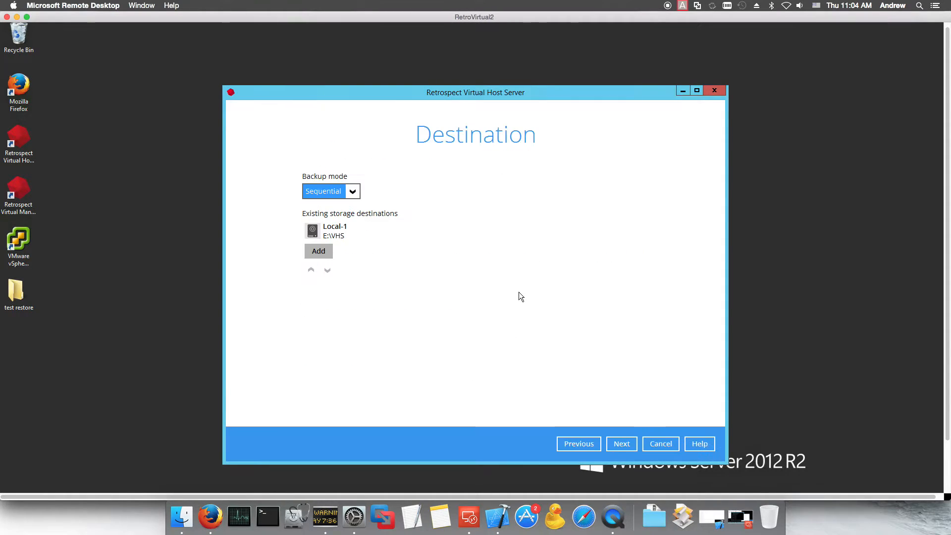
Step: Finish the wizard, close the Congratulations page, and open BackupSet-1's settings
click(621, 447)
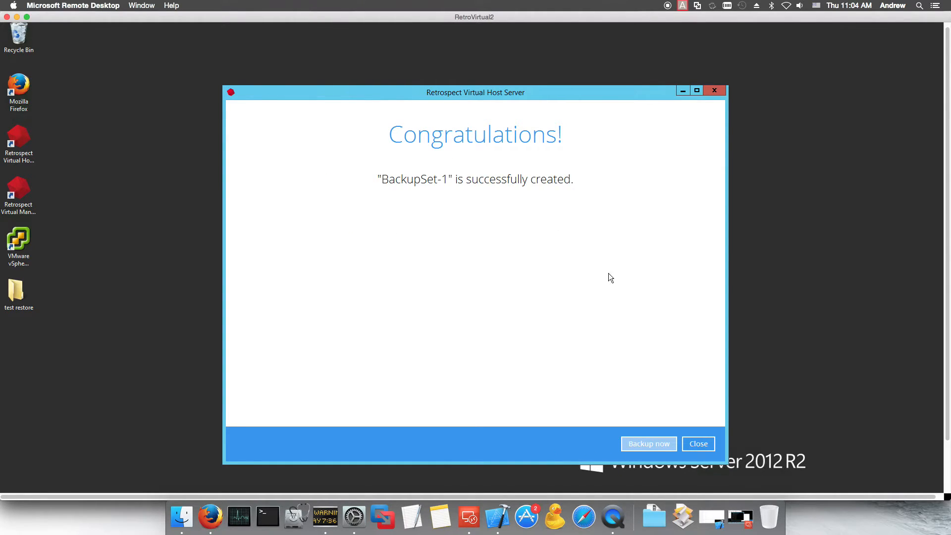
click(700, 443)
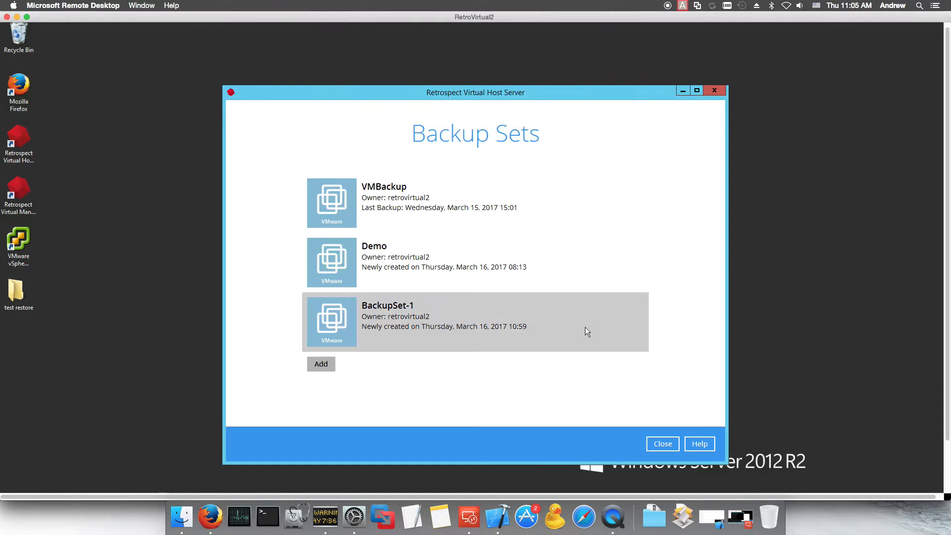
click(385, 317)
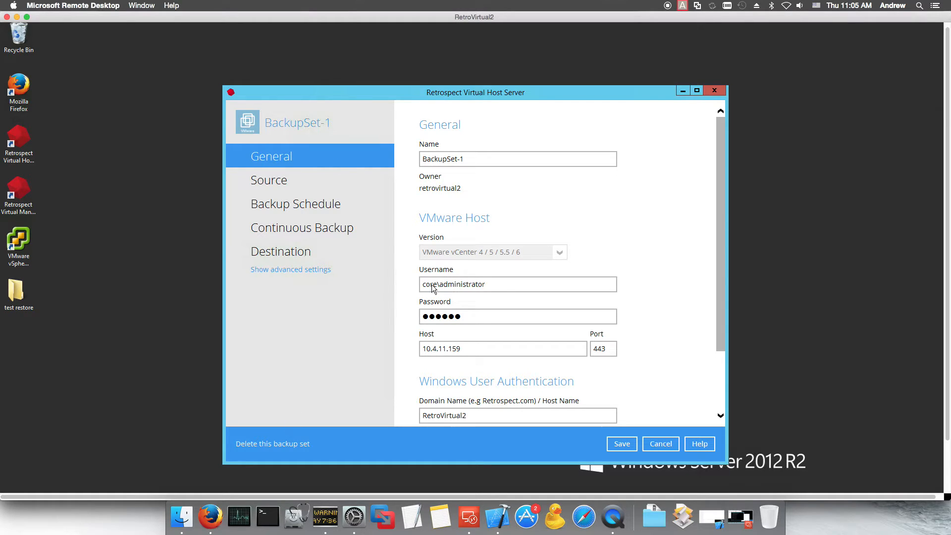
Step: Scroll through BackupSet-1's General settings, then show the advanced setting categories
scroll(446, 177, down, 3)
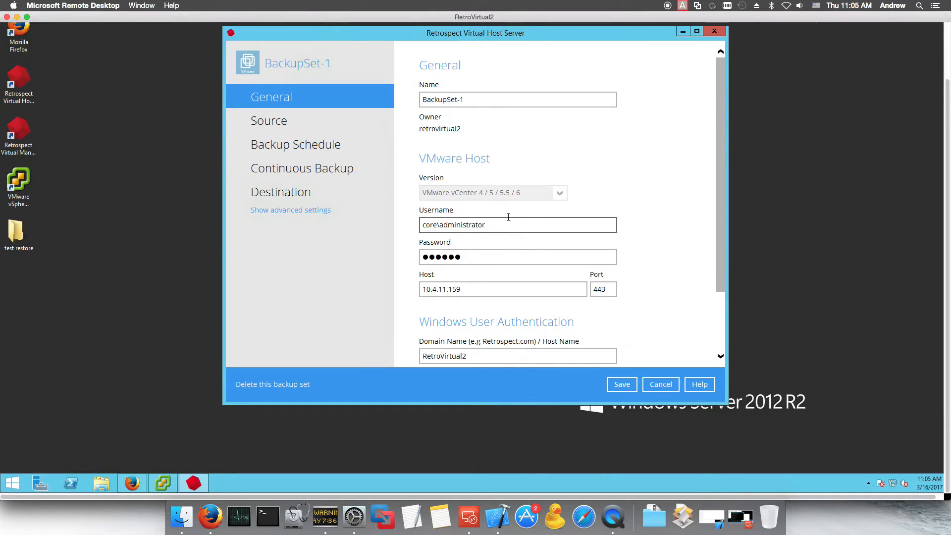
drag(719, 262, 720, 302)
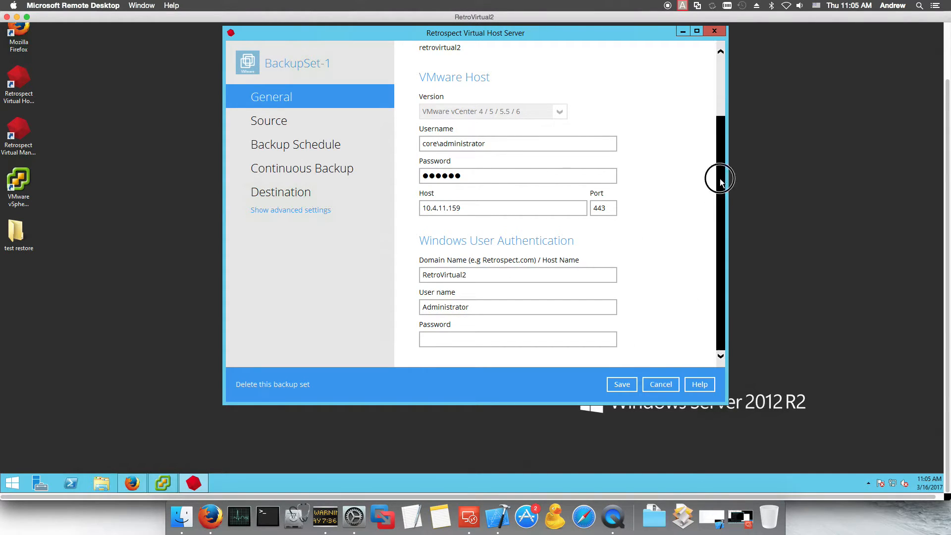
scroll(495, 164, up, 5)
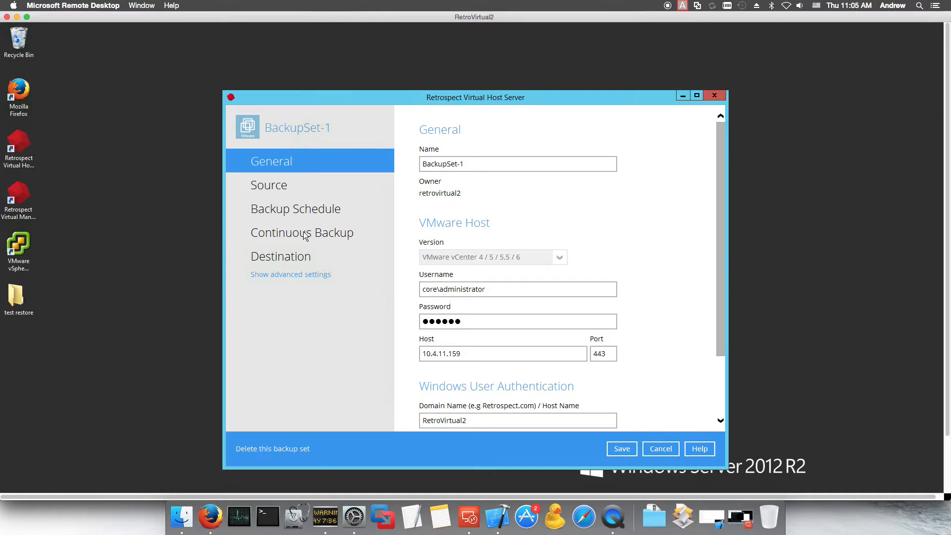
click(281, 281)
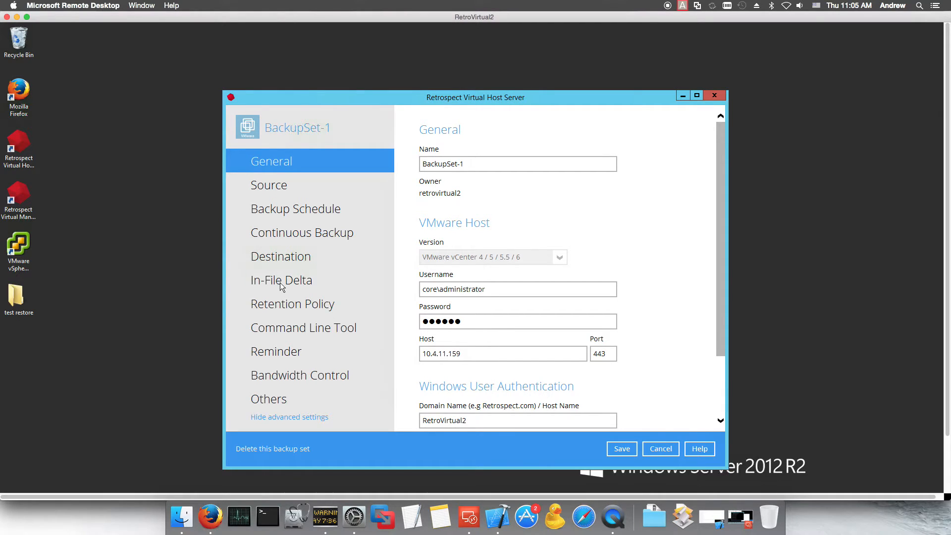
Step: Review BackupSet-1's In-File Delta settings, keeping Incremental, and show its advanced options
click(280, 284)
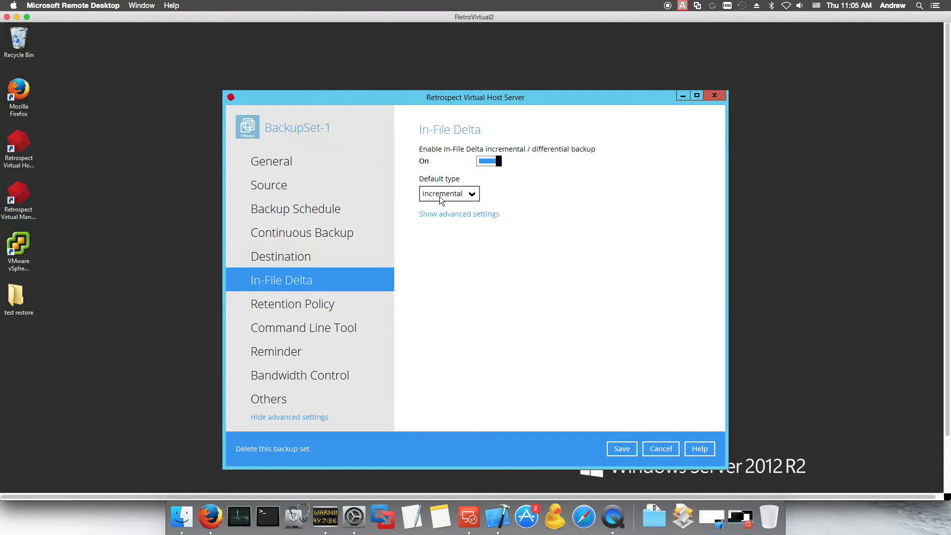
click(472, 195)
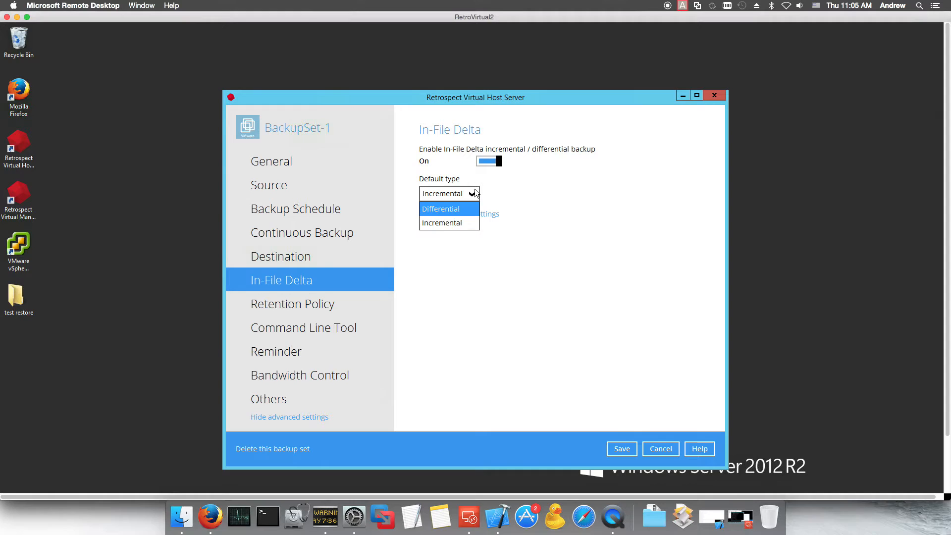
click(490, 198)
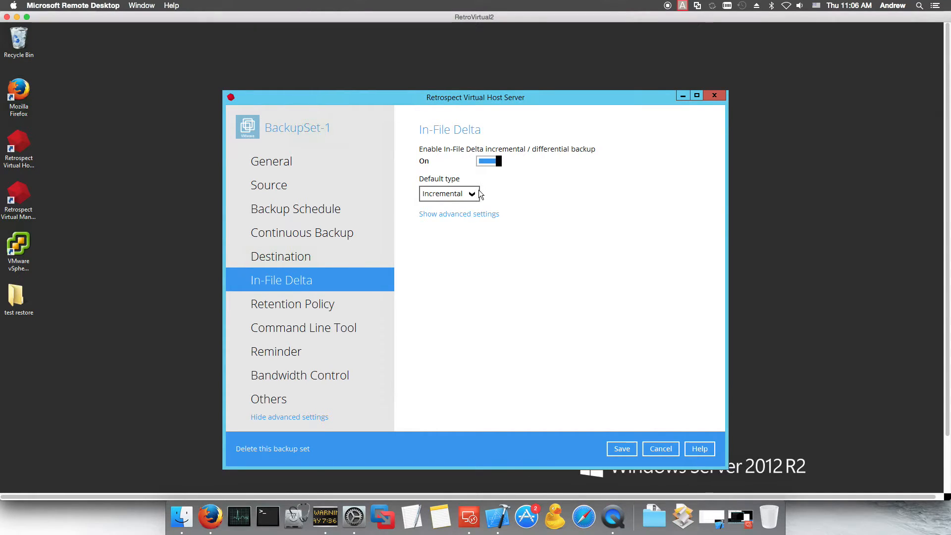
click(470, 214)
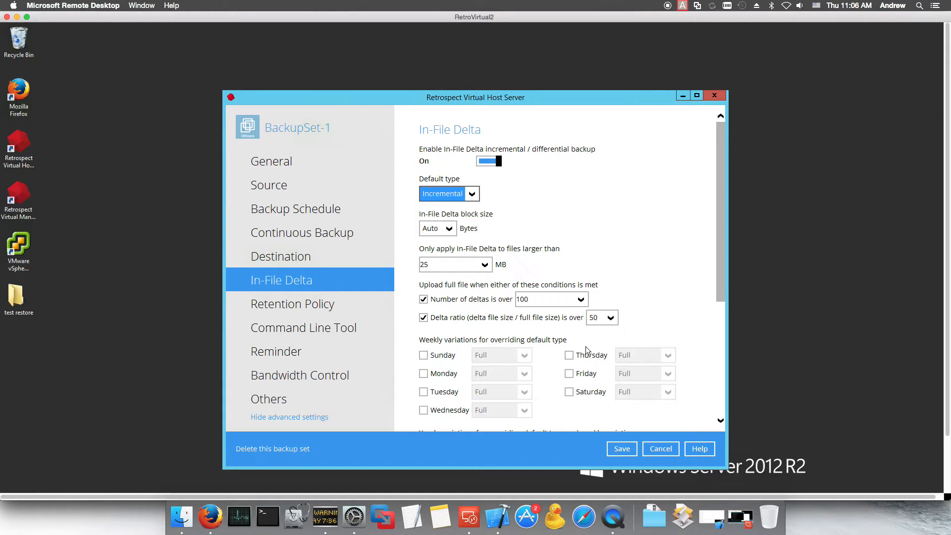
Step: Scroll through the advanced In-File Delta options, then view the Retention Policy settings
scroll(558, 341, down, 3)
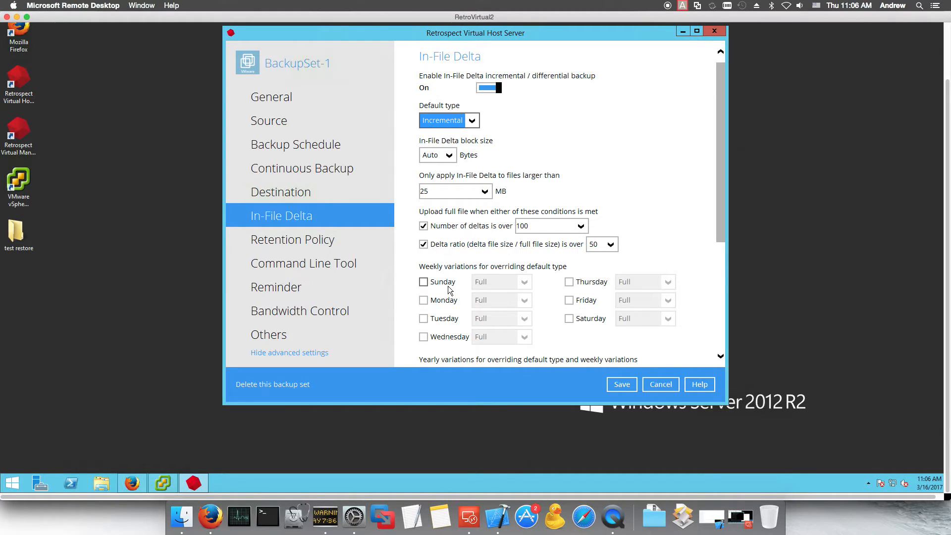
scroll(568, 292, down, 1)
scroll(554, 301, down, 2)
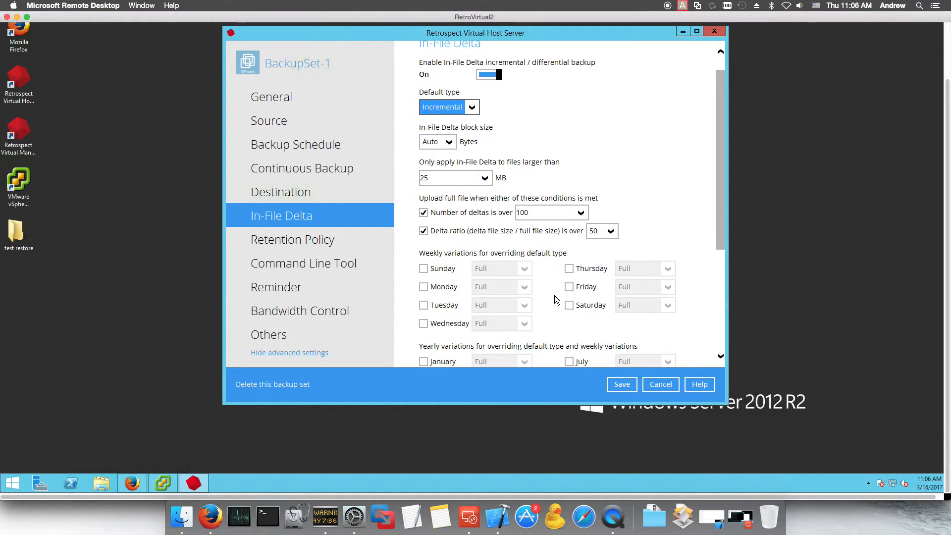
scroll(559, 310, down, 2)
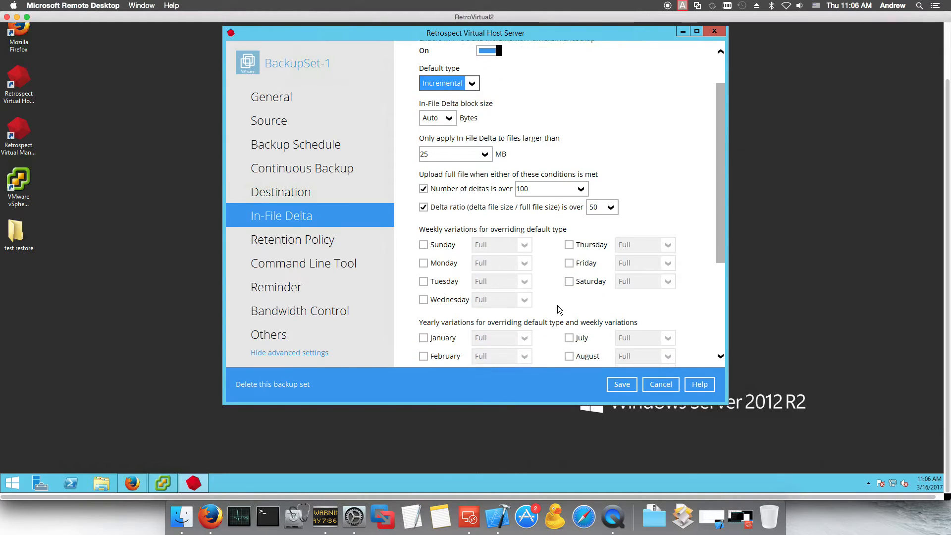
scroll(561, 310, down, 3)
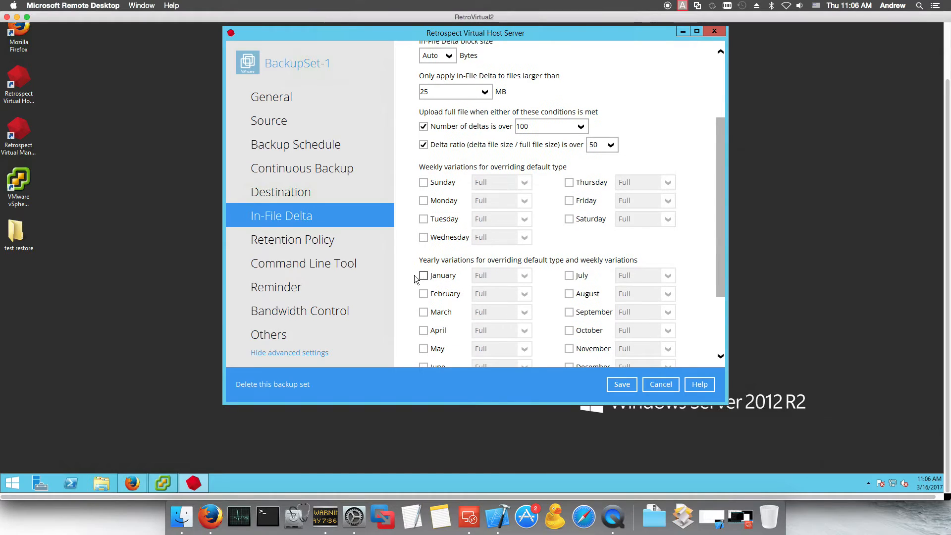
scroll(621, 307, down, 1)
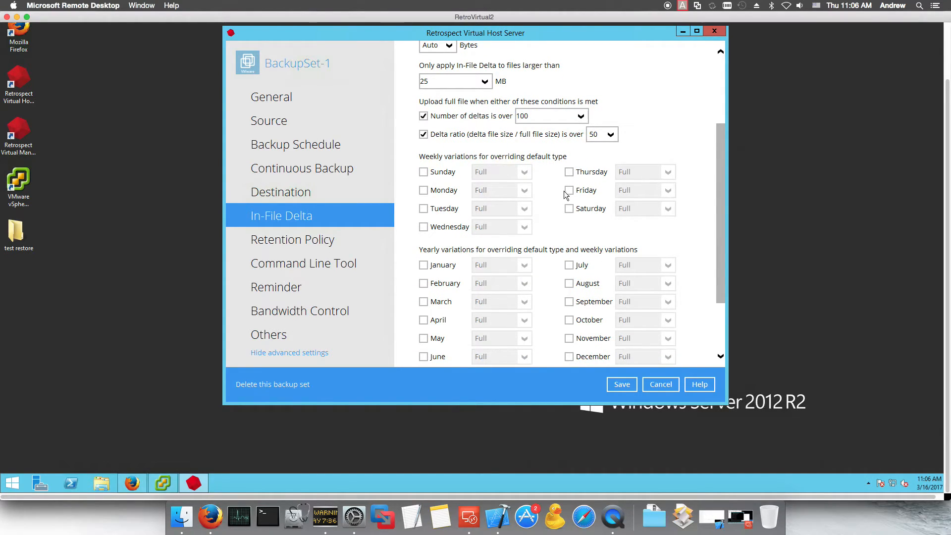
scroll(569, 194, up, 2)
click(286, 304)
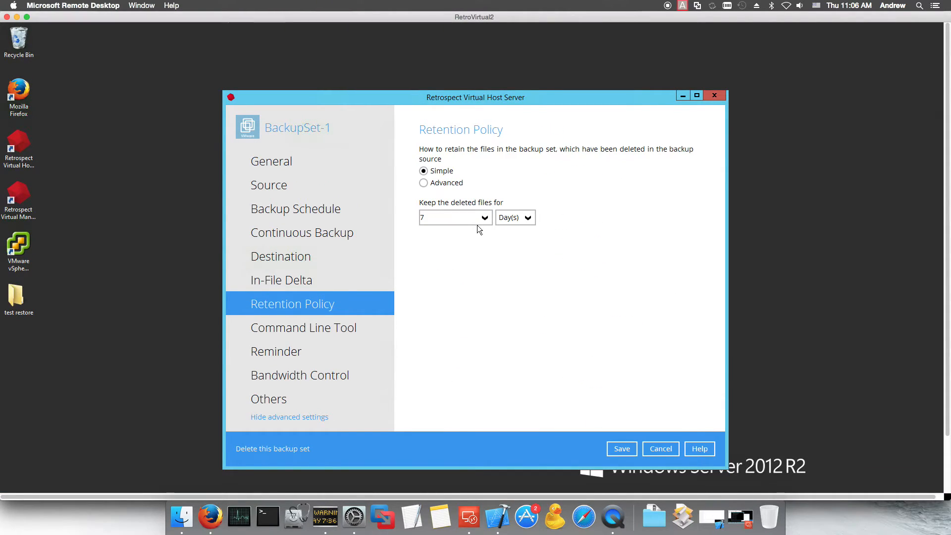
Step: Switch retention to Advanced, review a new Daily-1 policy's type and days options, then discard it
click(423, 183)
click(430, 221)
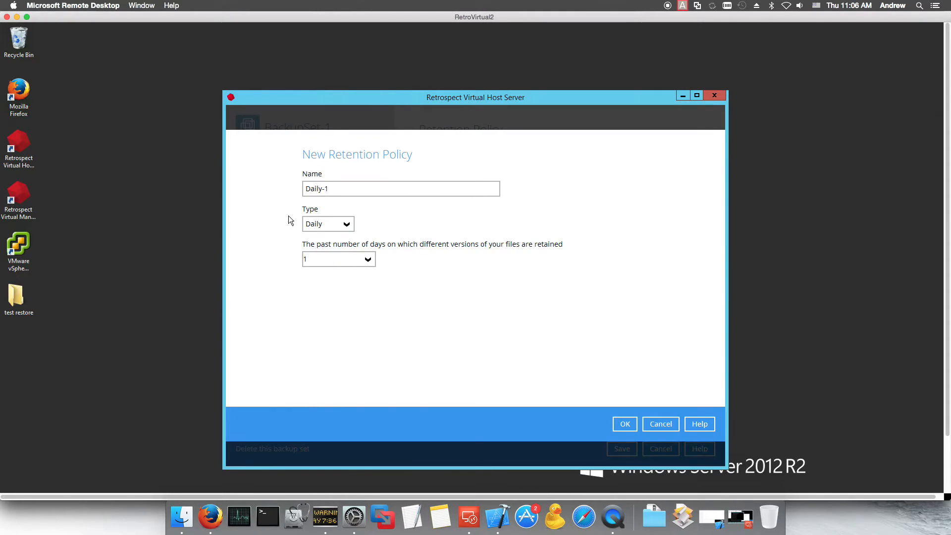
click(366, 260)
click(393, 229)
click(339, 224)
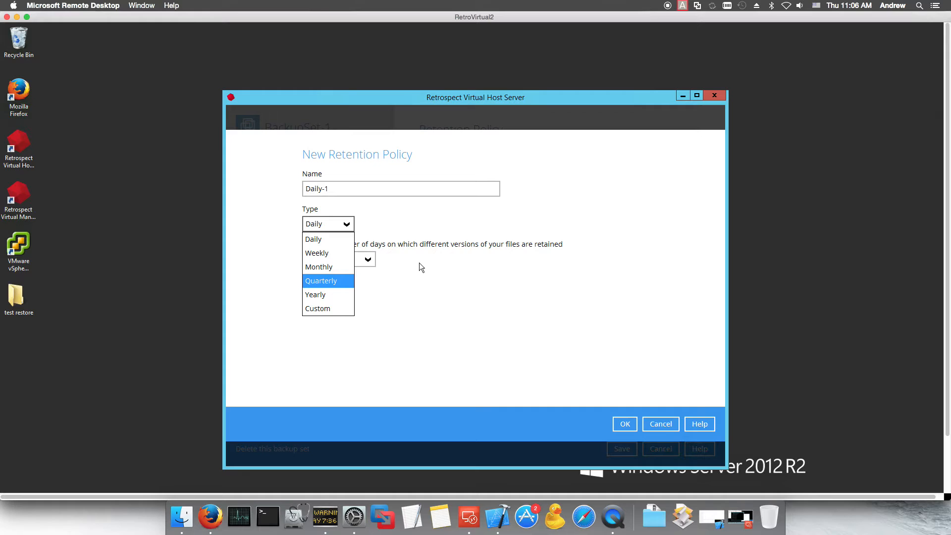
click(357, 259)
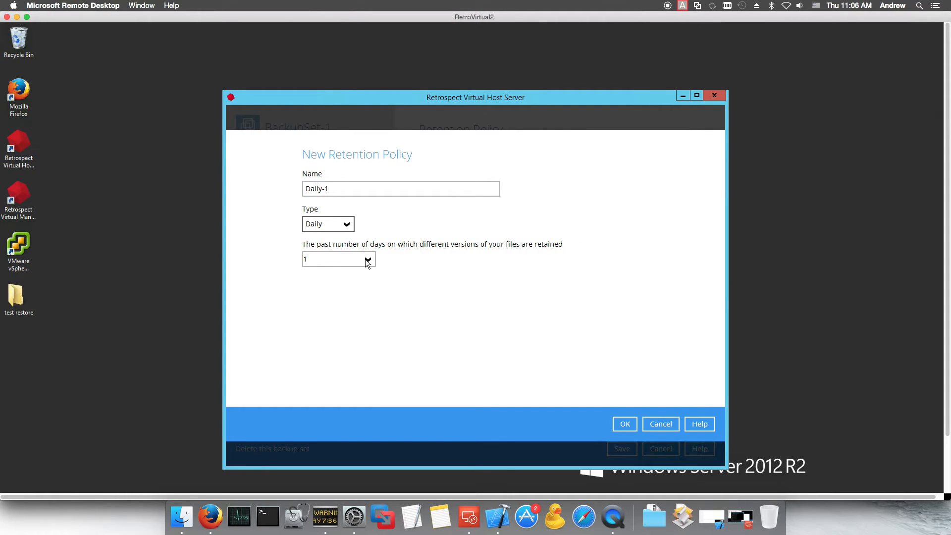
click(364, 260)
drag(371, 287, 371, 353)
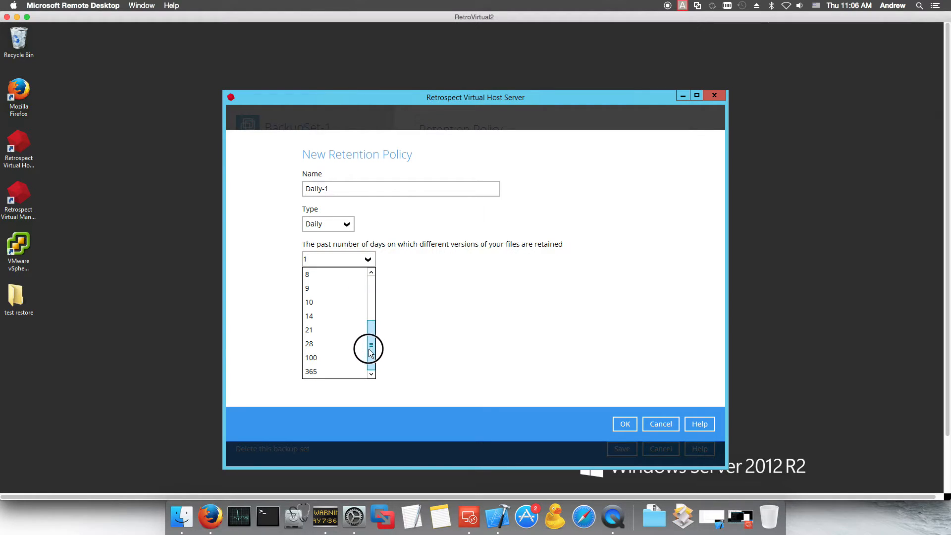
click(660, 424)
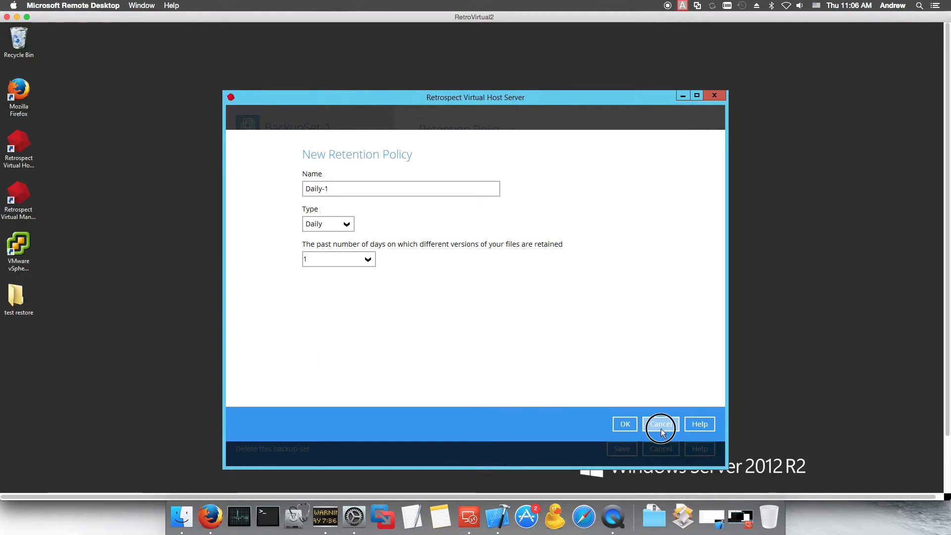
click(661, 423)
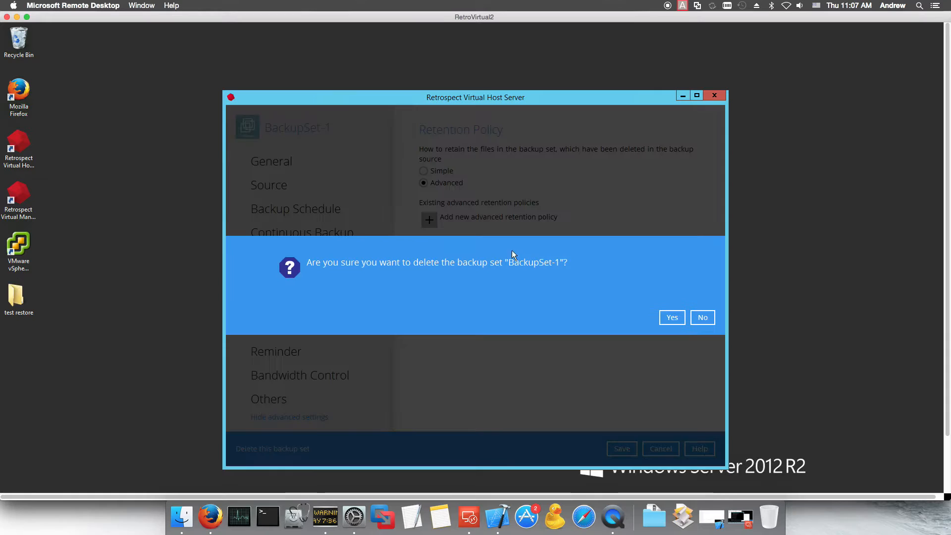
Step: Confirm deleting BackupSet-1 along with its Local-1 backup files, then return to the dashboard
click(666, 316)
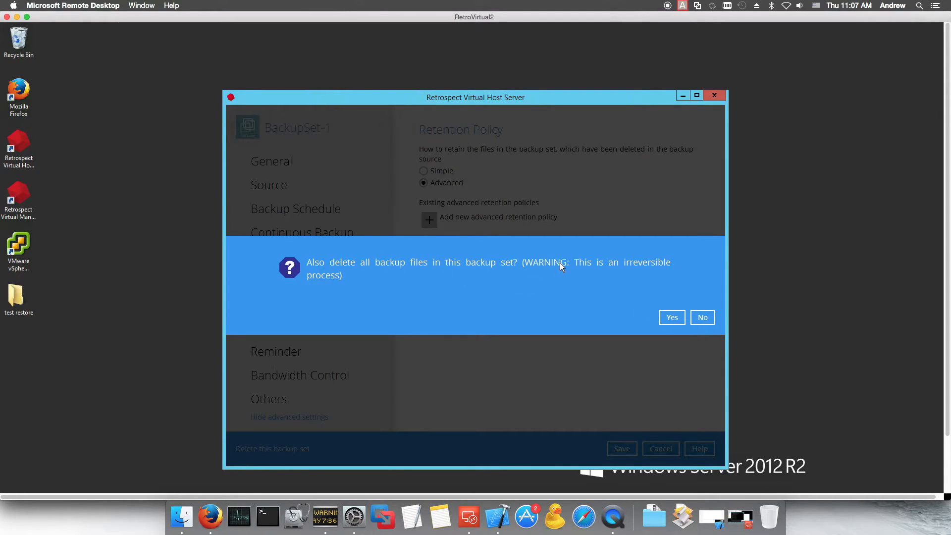
click(673, 318)
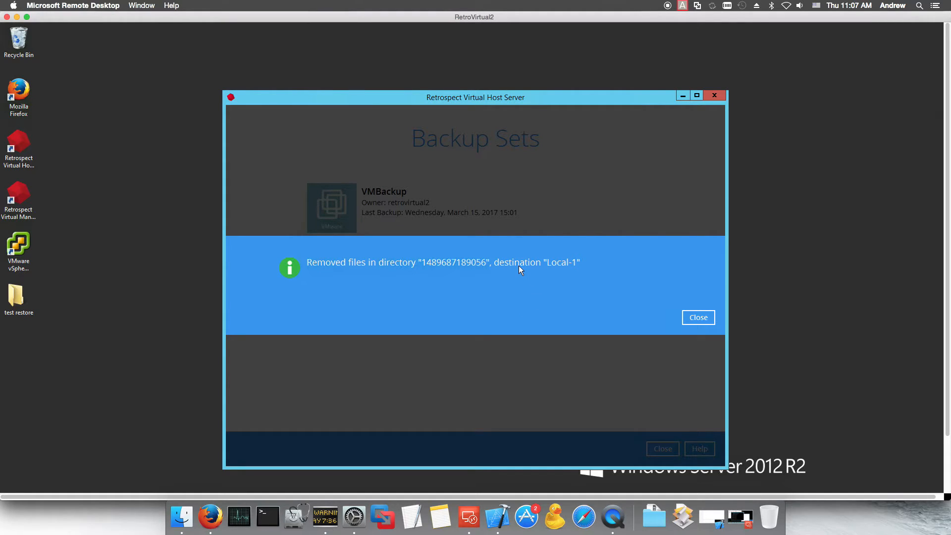
click(692, 316)
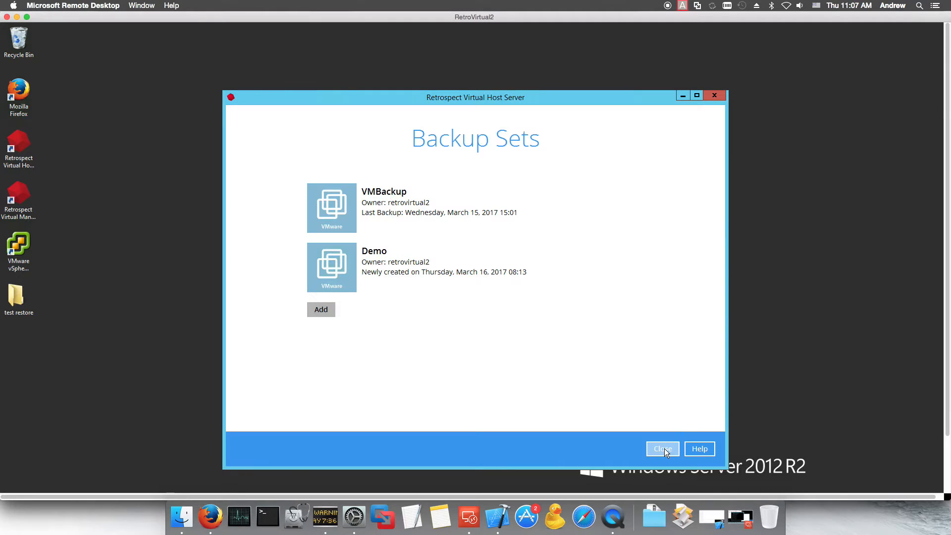
click(663, 448)
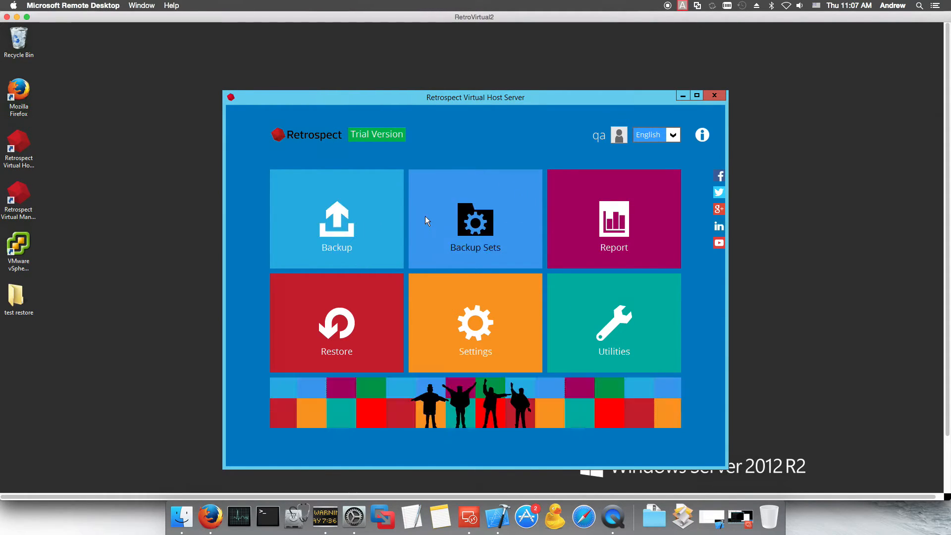
click(337, 224)
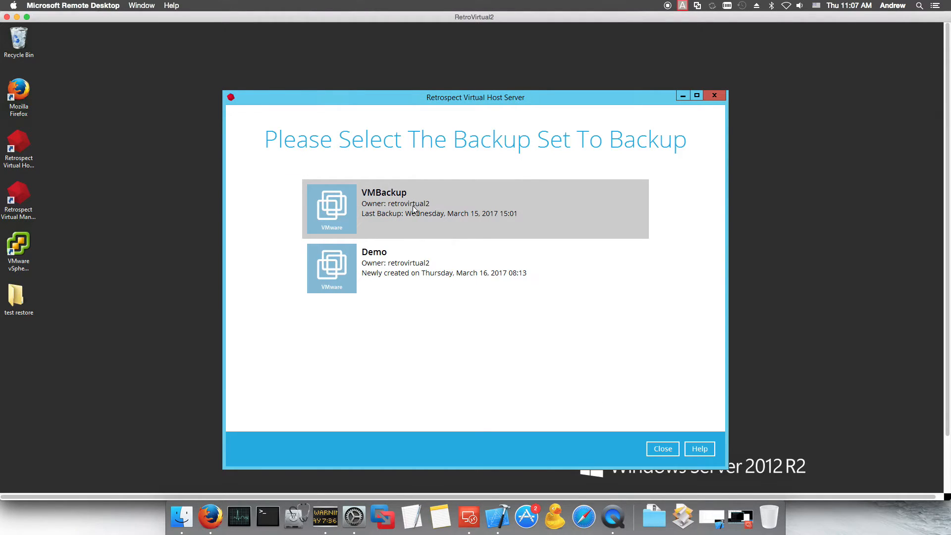
click(662, 449)
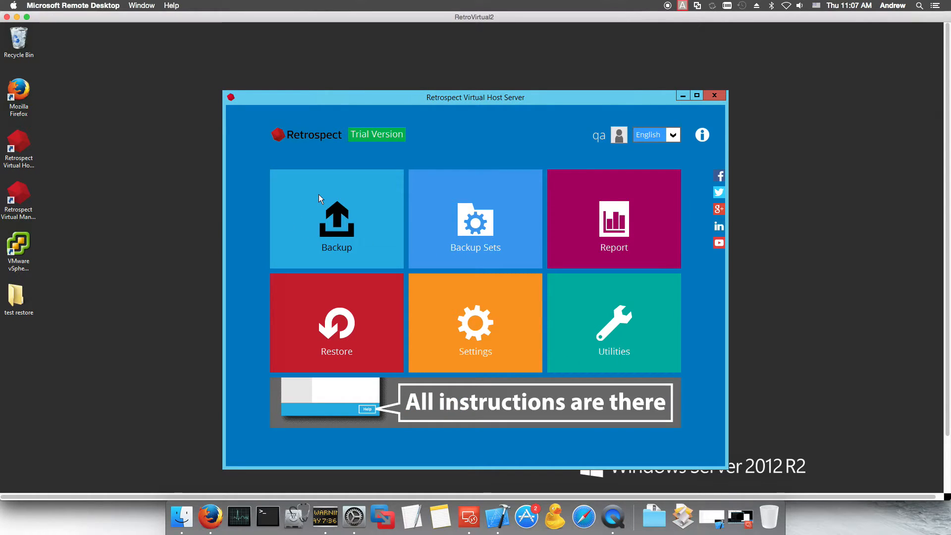
Step: Open the Backup Report and view the log of the 15:03 VMBackup job
click(603, 223)
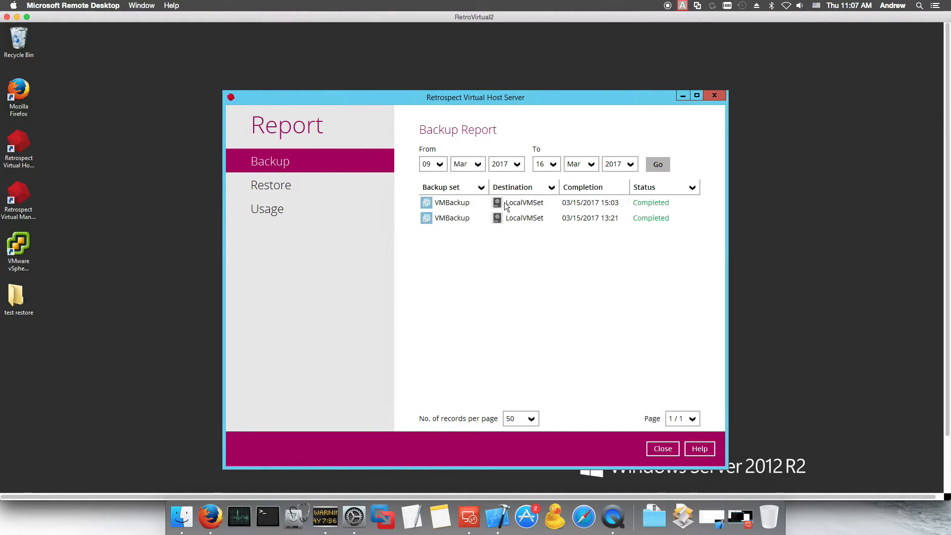
click(439, 203)
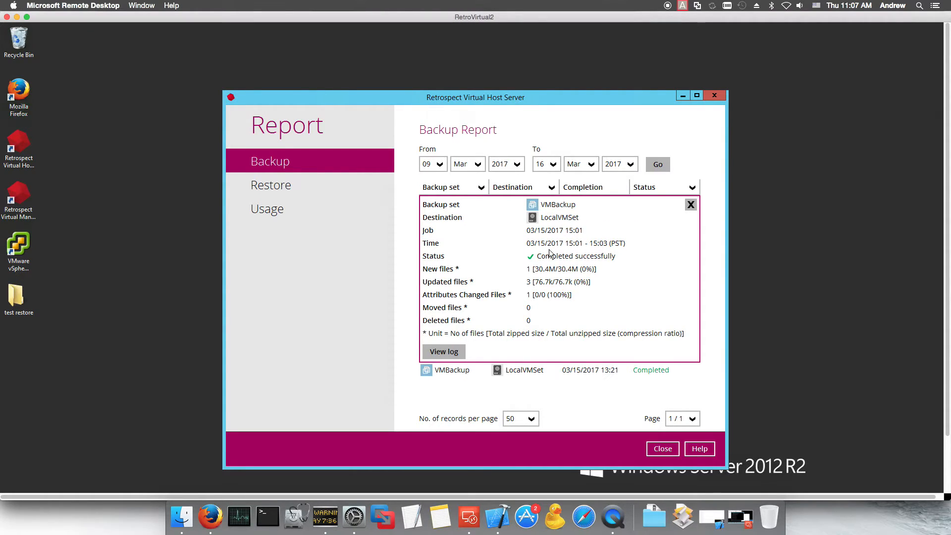
click(437, 356)
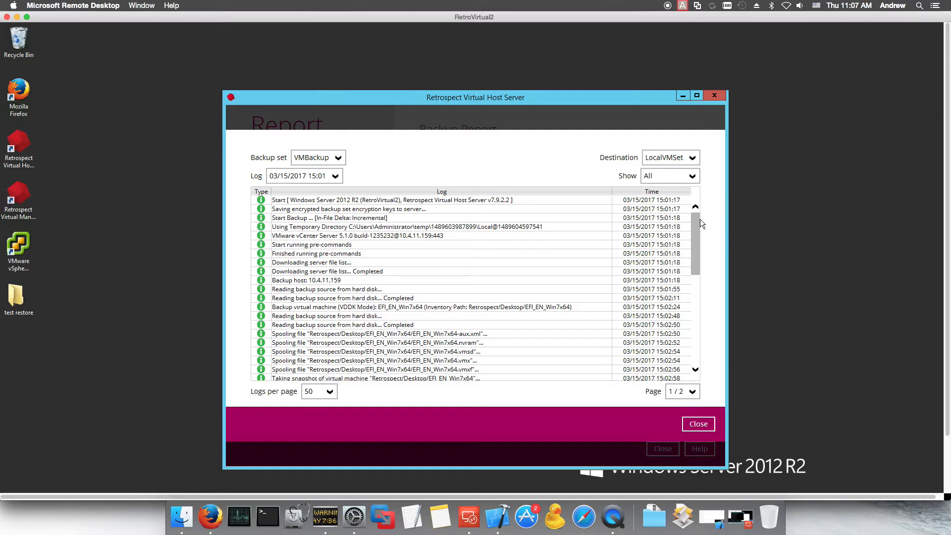
scroll(700, 219, down, 5)
drag(695, 164, 692, 271)
Step: Keep 50 logs per page, filter the log to errors only, then show all entries again
click(692, 328)
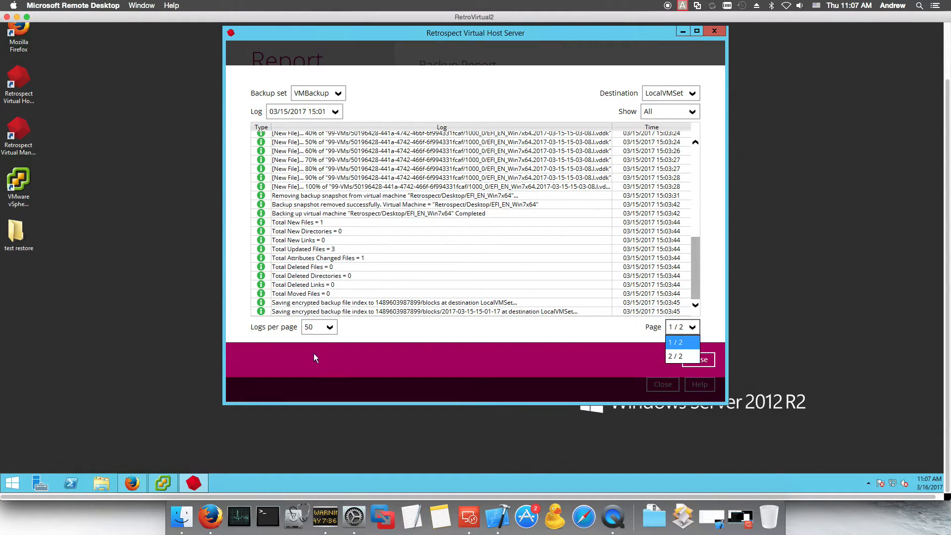
click(331, 331)
click(399, 329)
scroll(508, 237, up, 3)
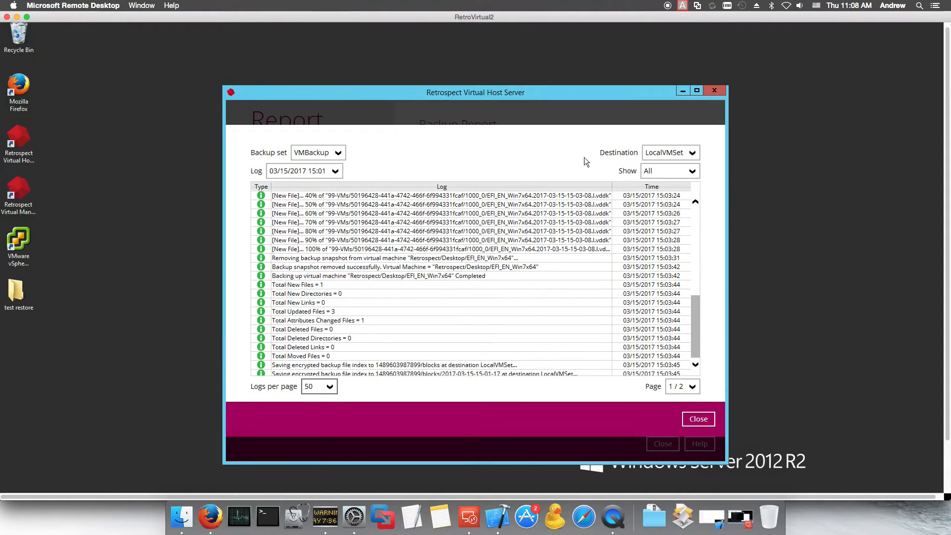
click(661, 172)
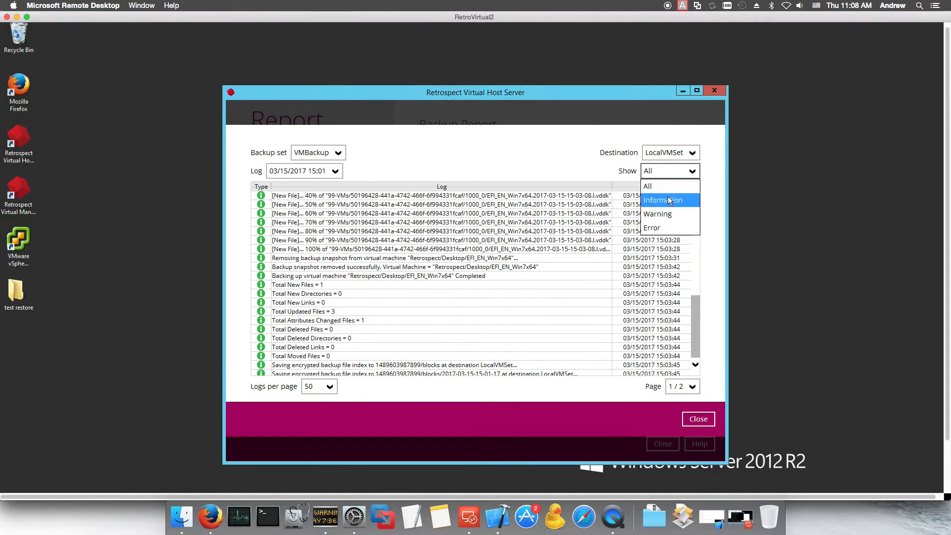
click(659, 229)
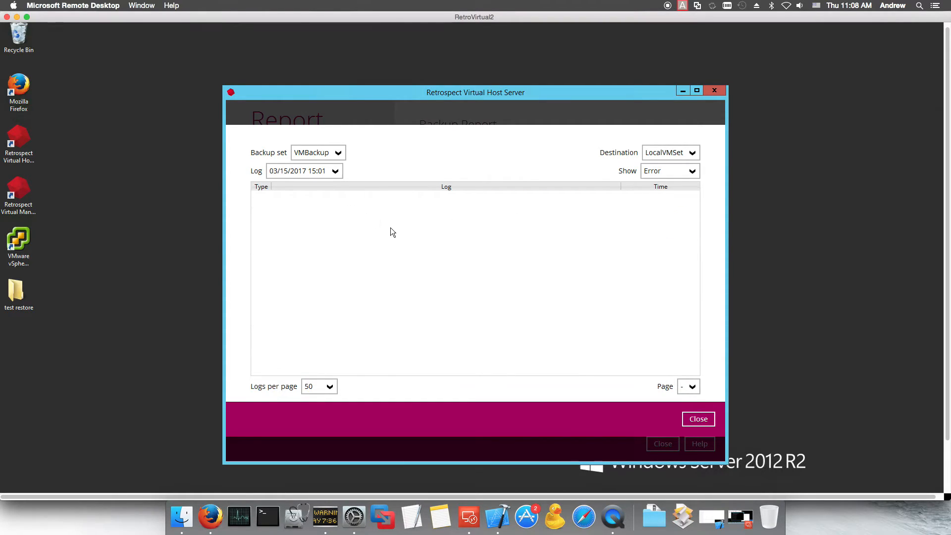
click(661, 172)
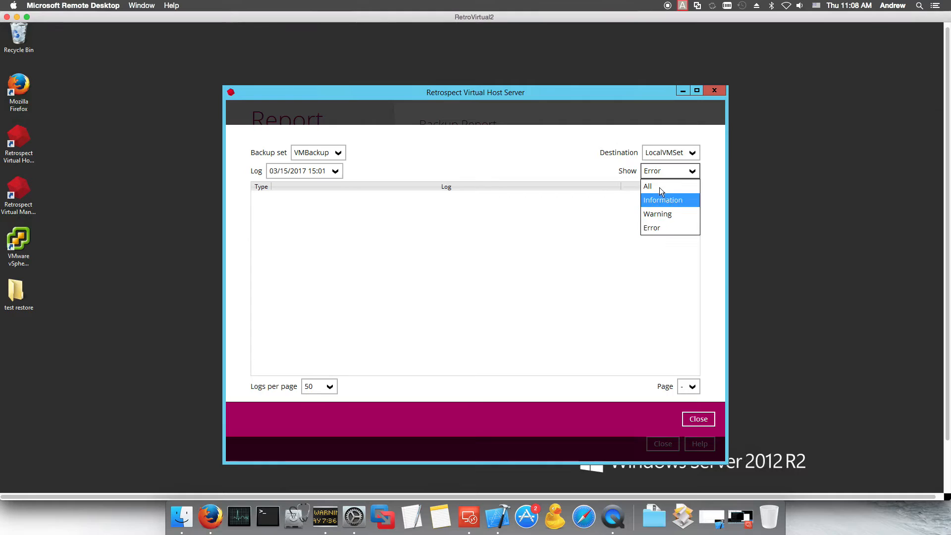
click(659, 186)
Step: With LocalVMSet and VMBackup selected, show the 03/15/2017 12:03 backup log, then close it
click(679, 150)
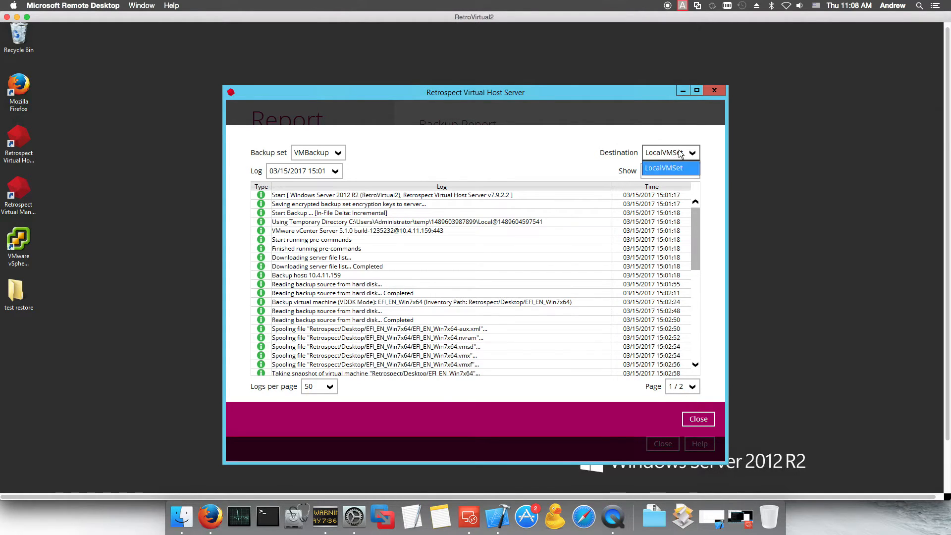
click(360, 155)
click(317, 153)
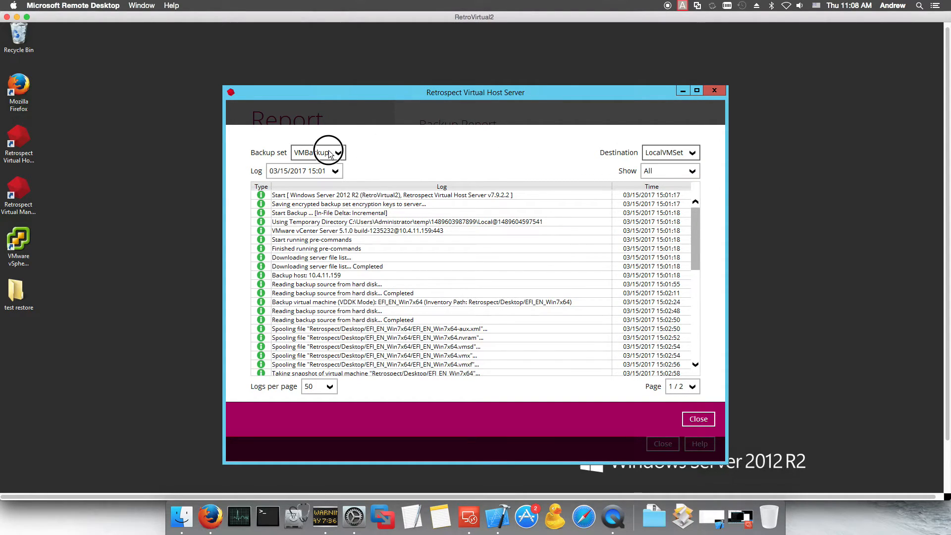
click(385, 155)
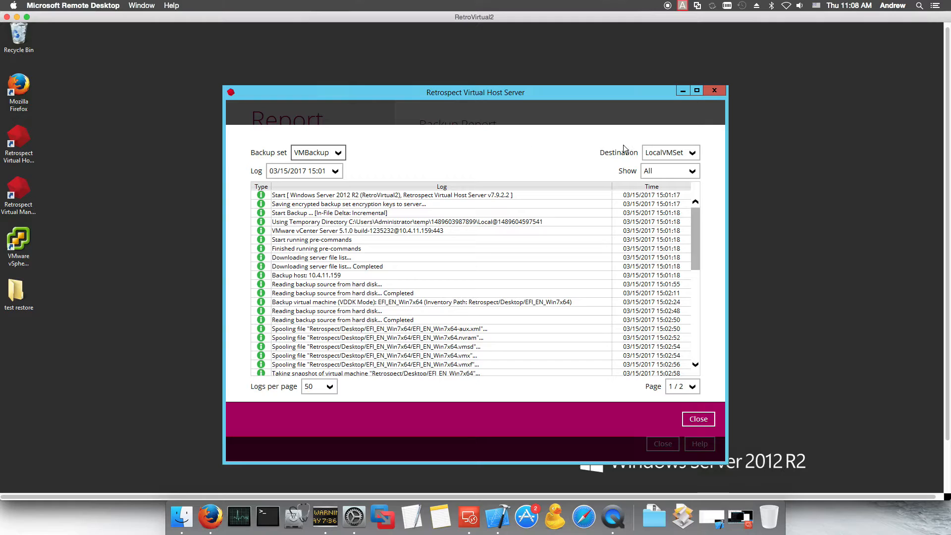
click(331, 172)
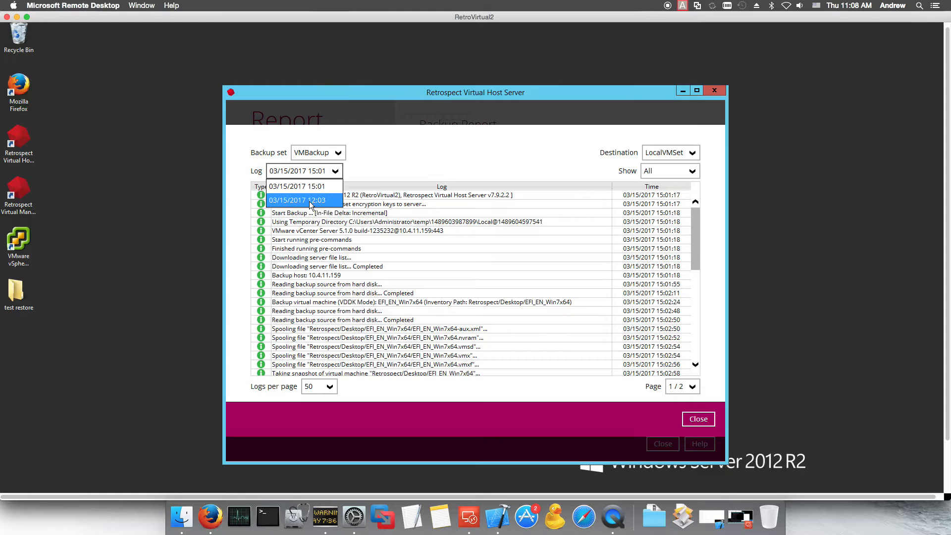
click(311, 201)
scroll(375, 239, down, 3)
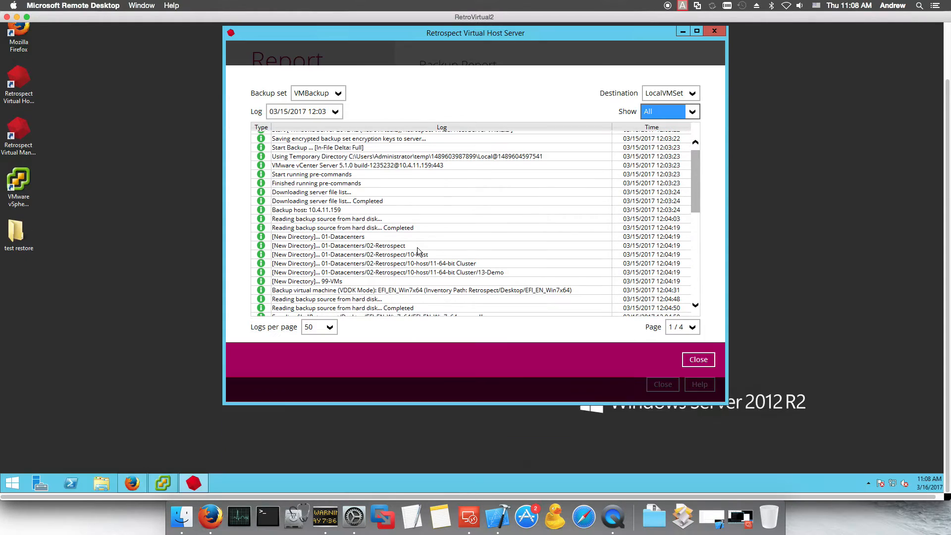
click(698, 359)
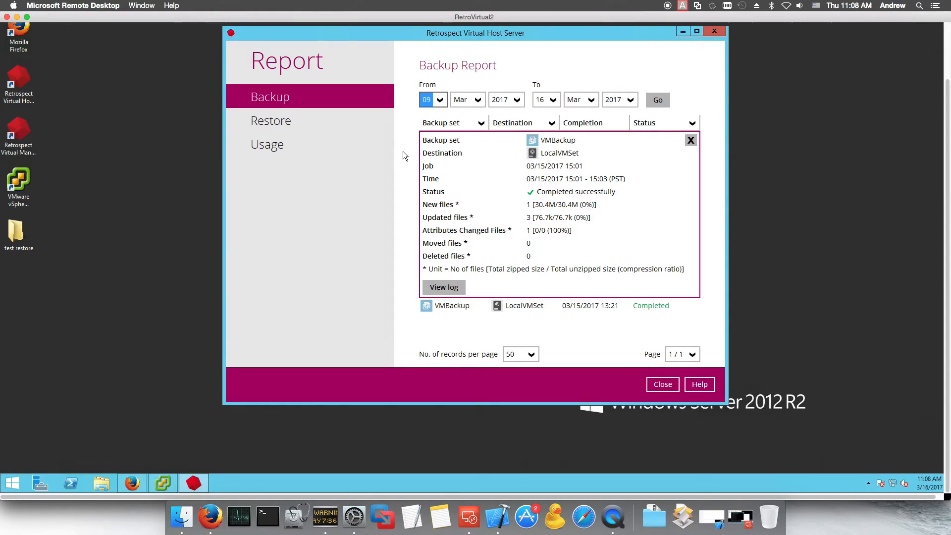
Step: Review the Restore report and the log of the failed 15:25 restore job
click(332, 127)
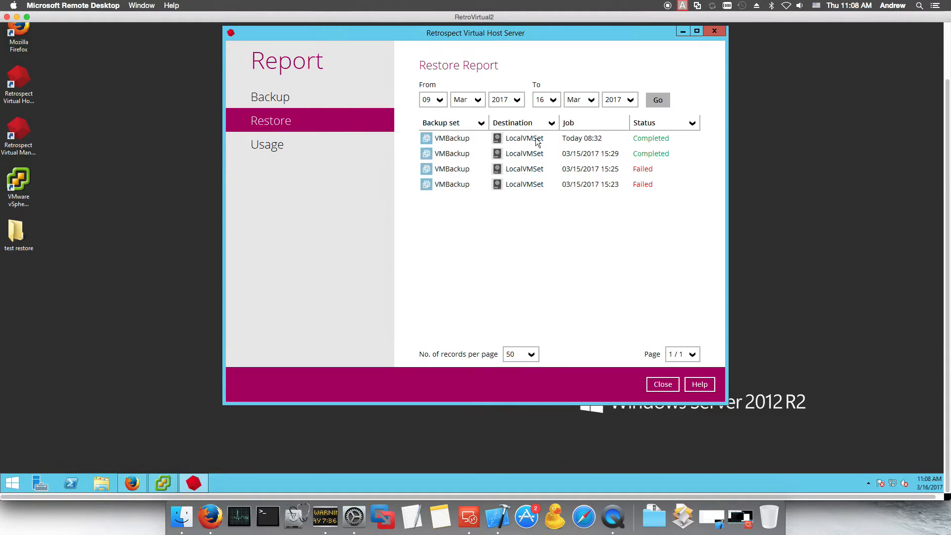
click(521, 143)
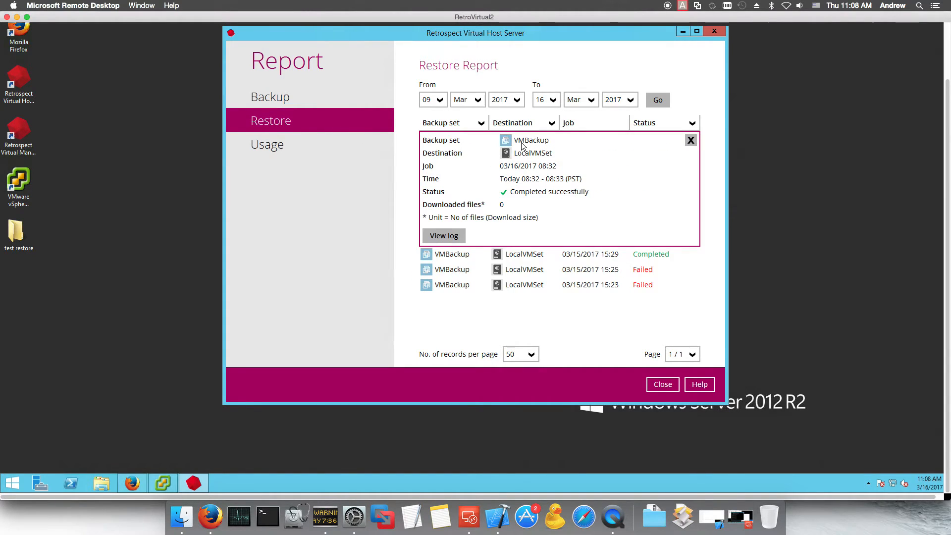
click(552, 270)
click(517, 173)
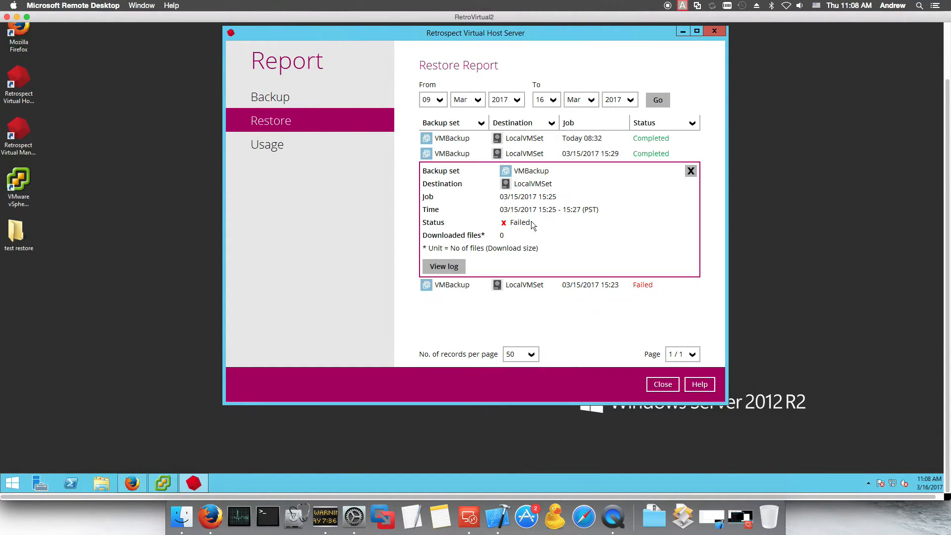
click(444, 266)
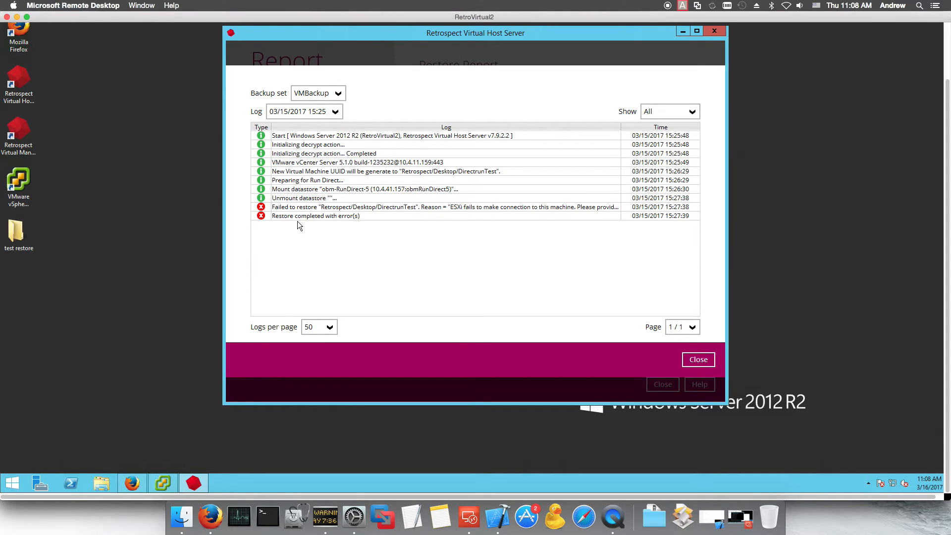
click(699, 360)
click(291, 139)
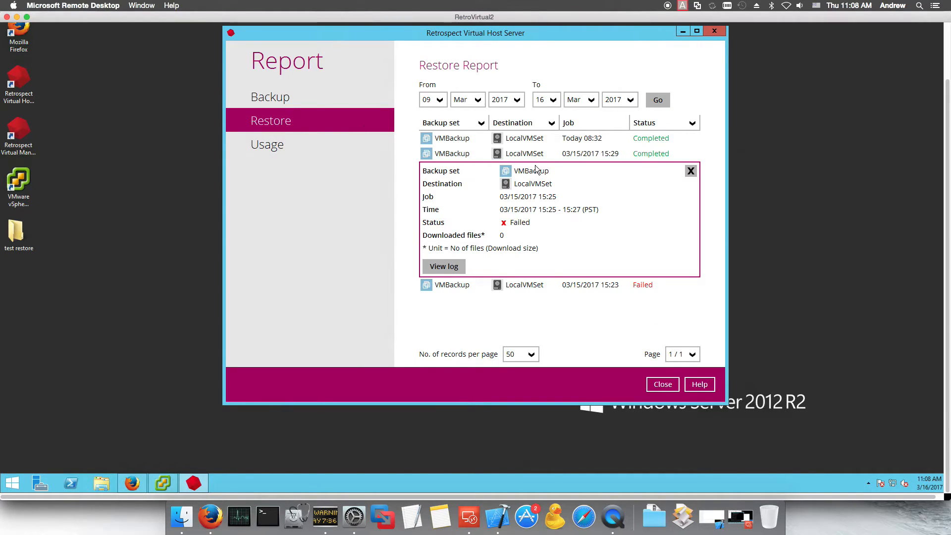
Step: View the VMBackup storage usage chart on E:\VHS, then close the report window
click(289, 144)
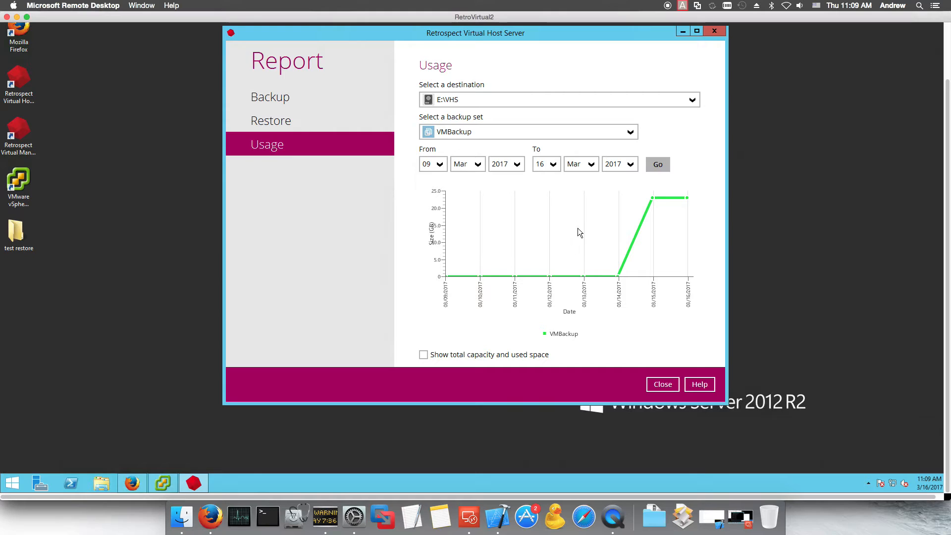
mouse_move(652, 197)
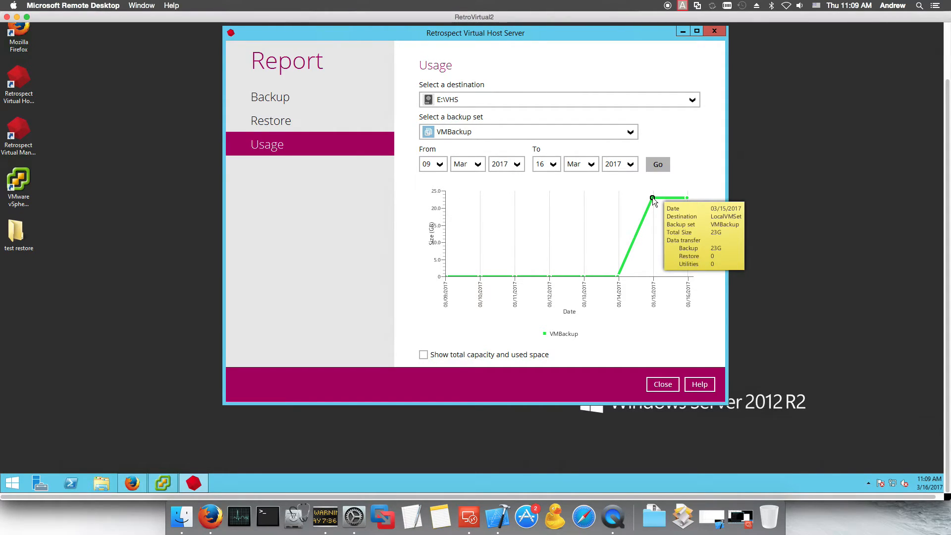
click(663, 384)
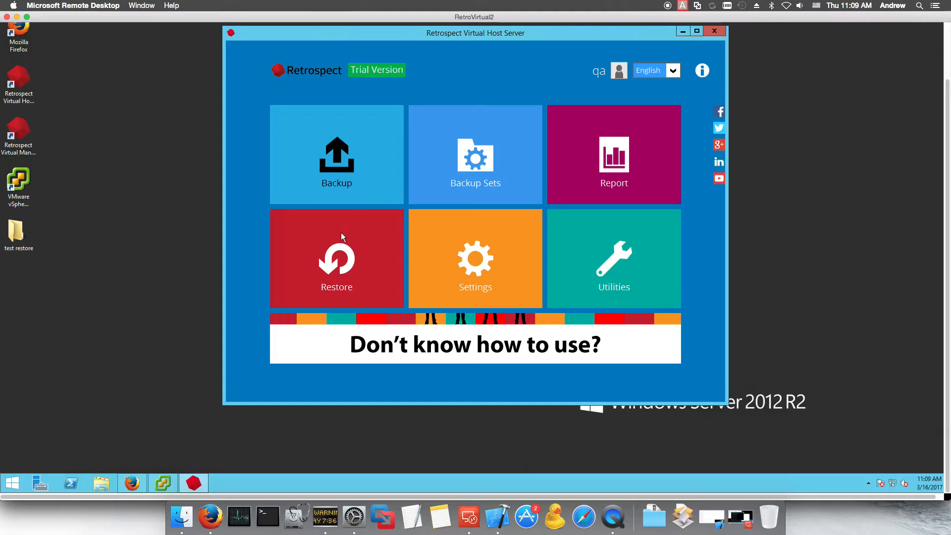
click(455, 225)
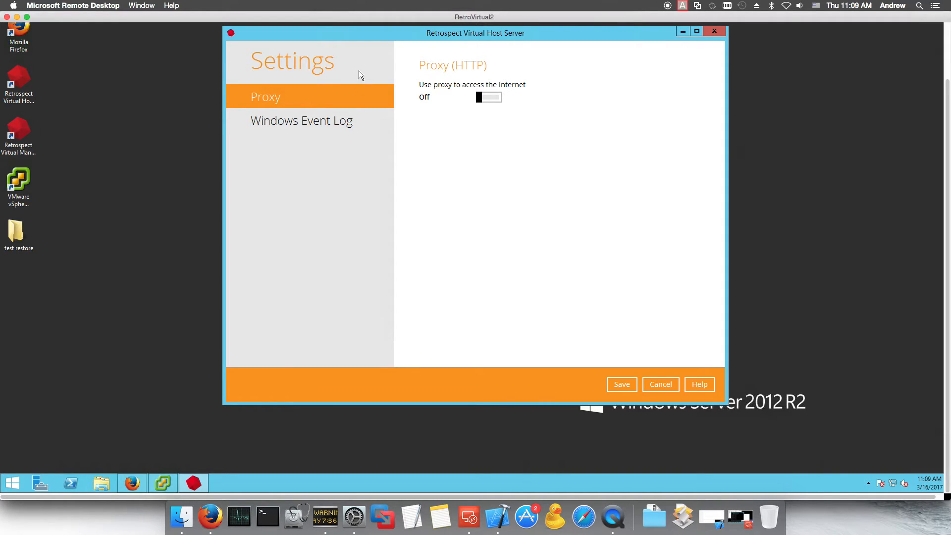
click(319, 126)
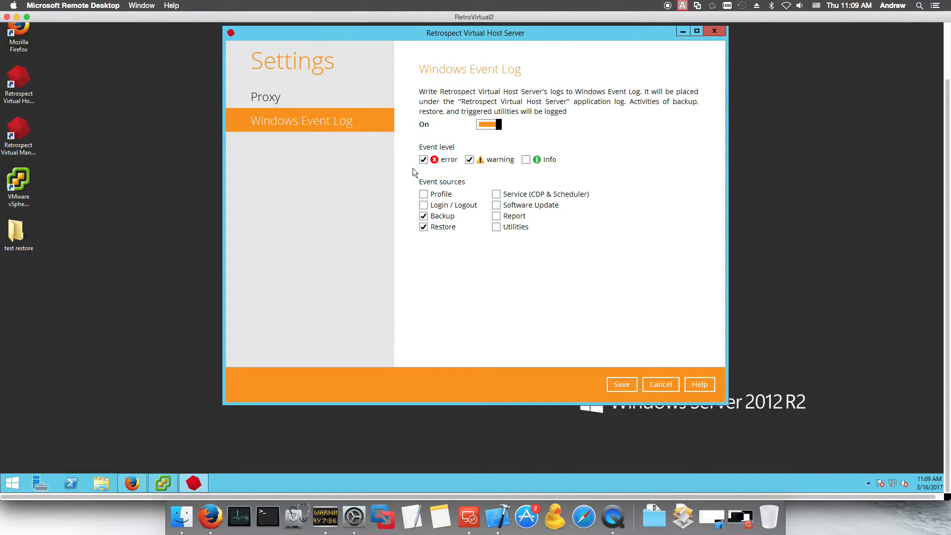
click(658, 385)
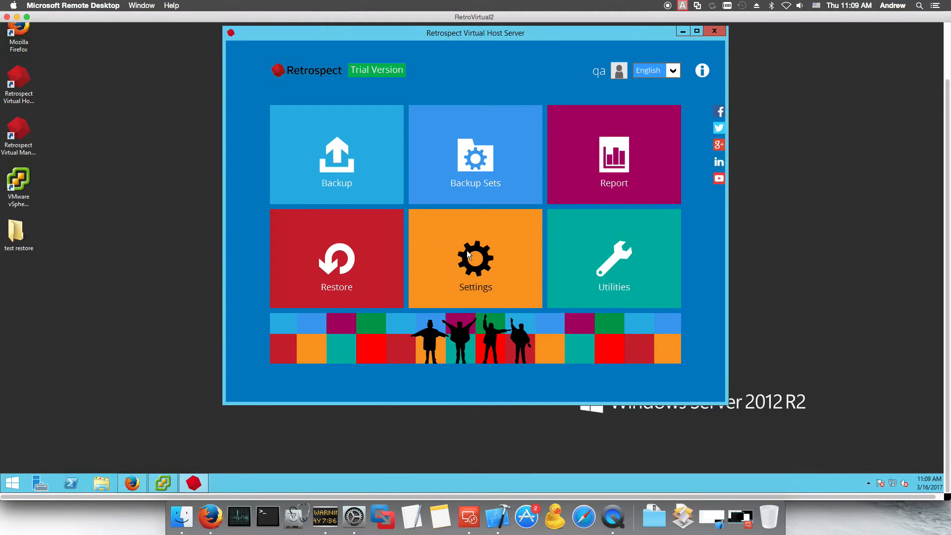
Step: Review the Space Freeing Up, Delete Backup Data and Decrypt Backup Data utilities without running any
click(613, 256)
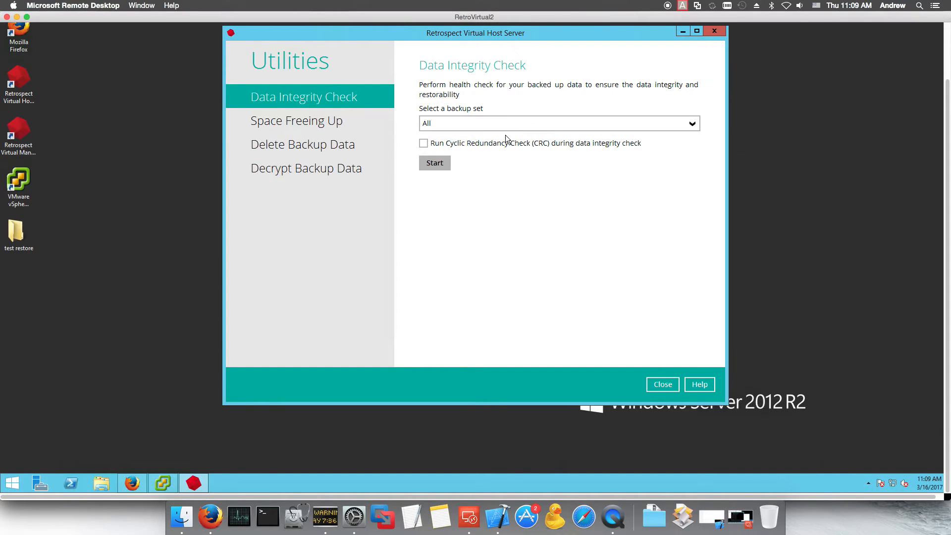
click(306, 121)
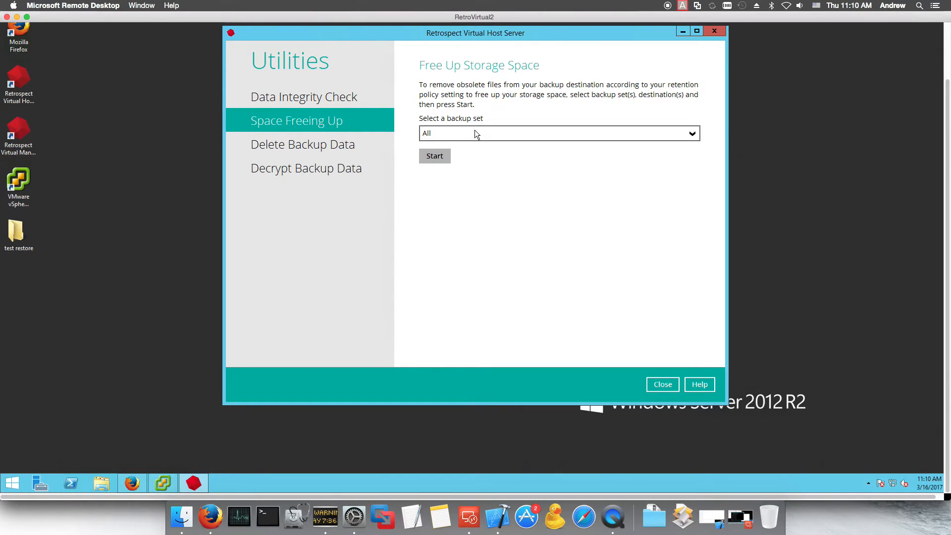
click(474, 132)
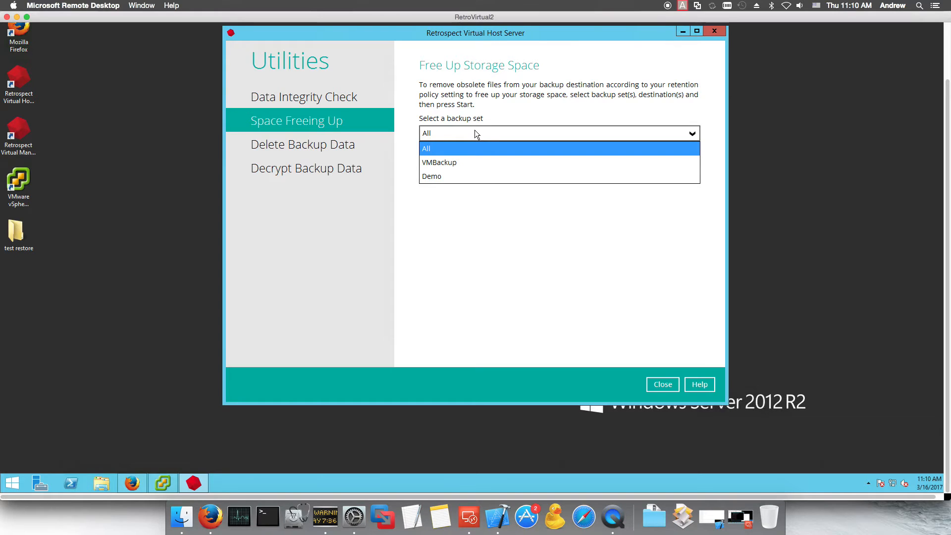
click(291, 149)
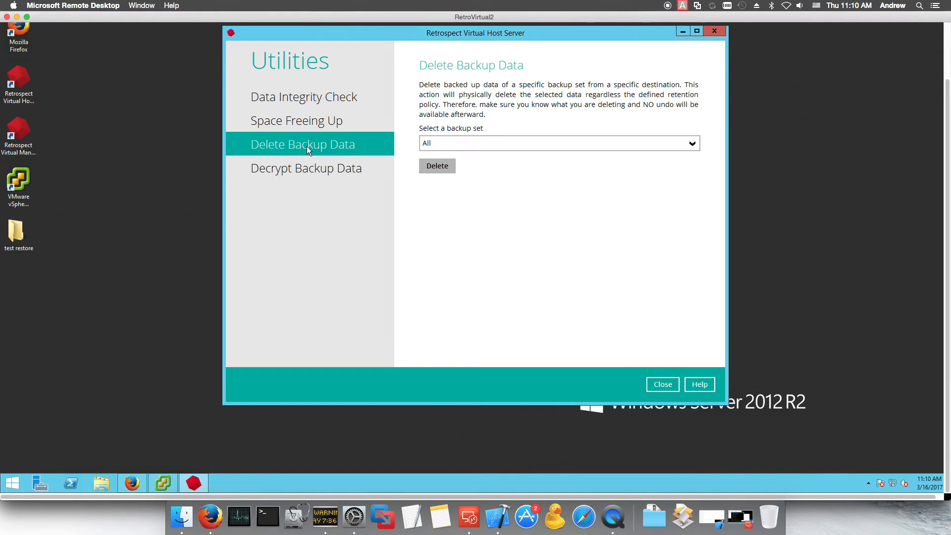
click(308, 166)
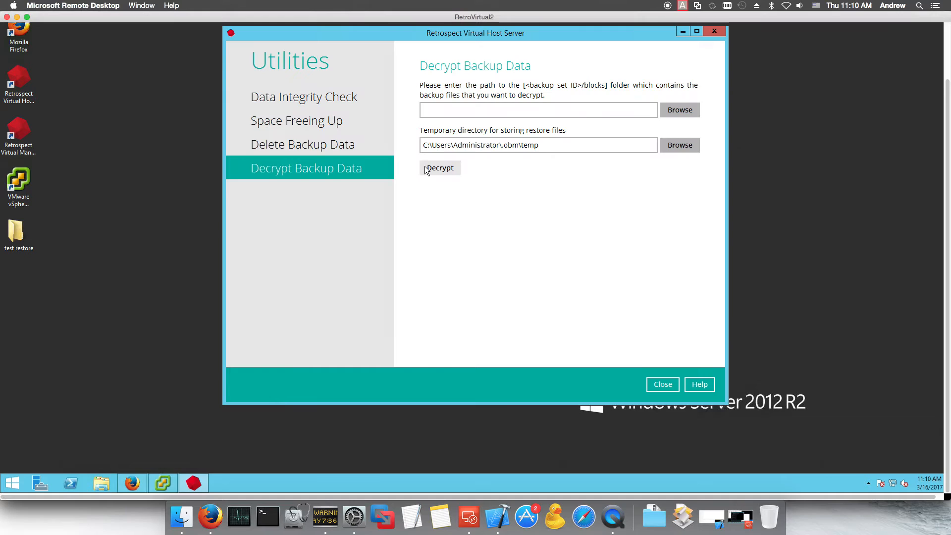
click(663, 385)
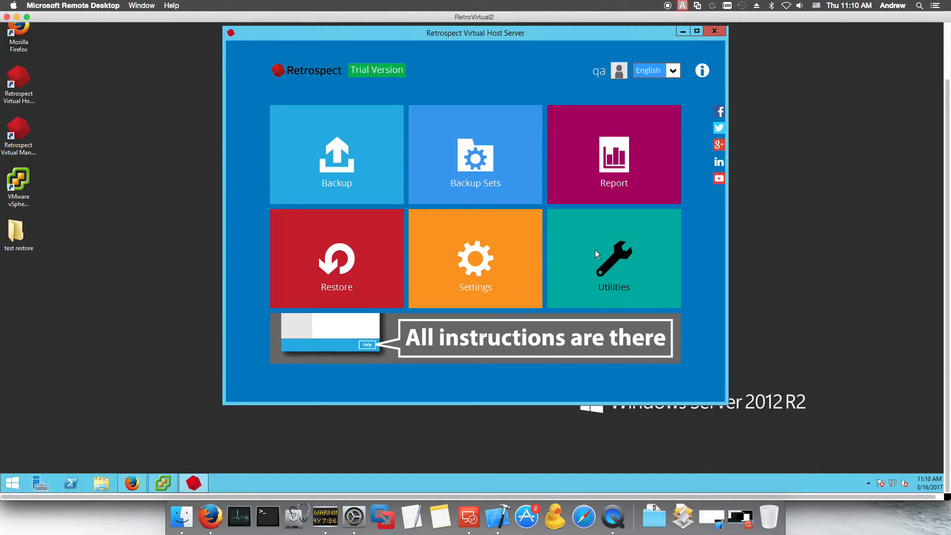
Step: Start a restore of VMBackup from LocalVMSet and expand the Retrospect folder
click(349, 242)
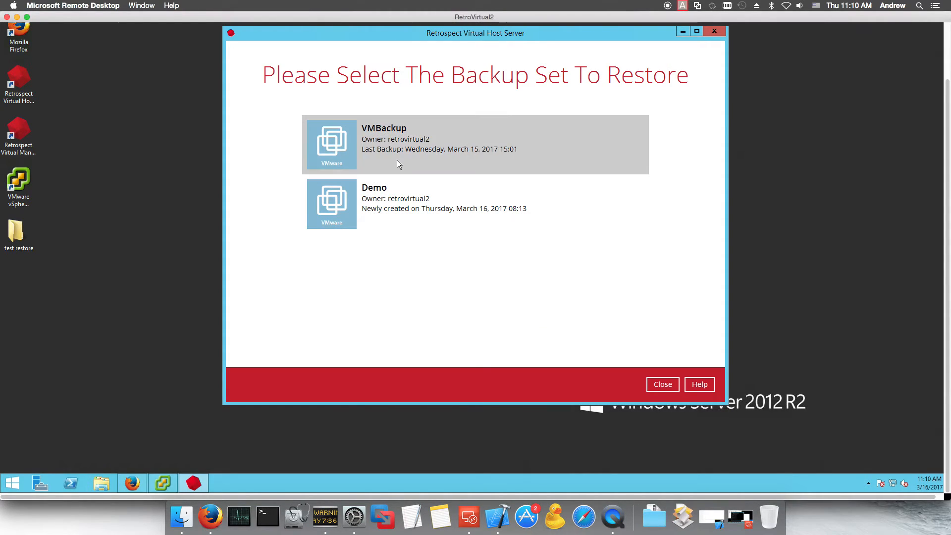
click(394, 144)
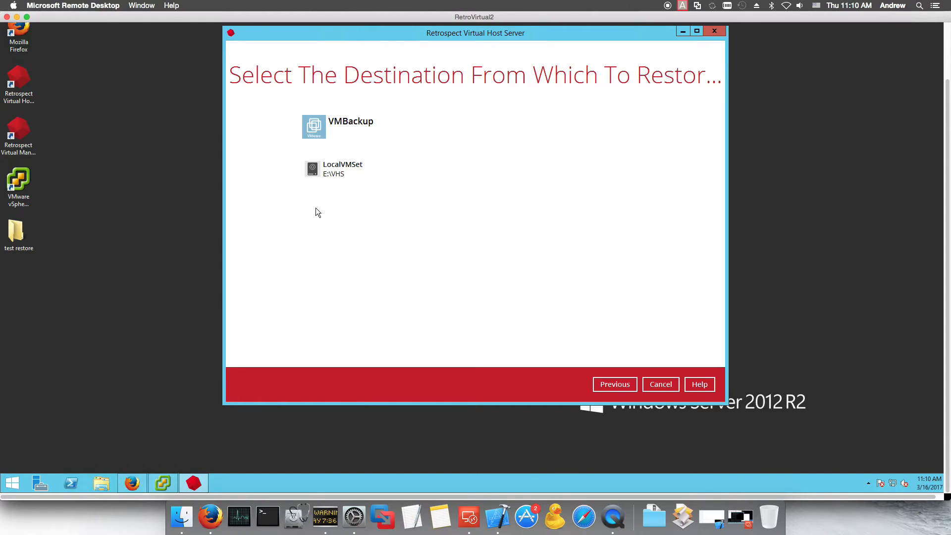
click(335, 168)
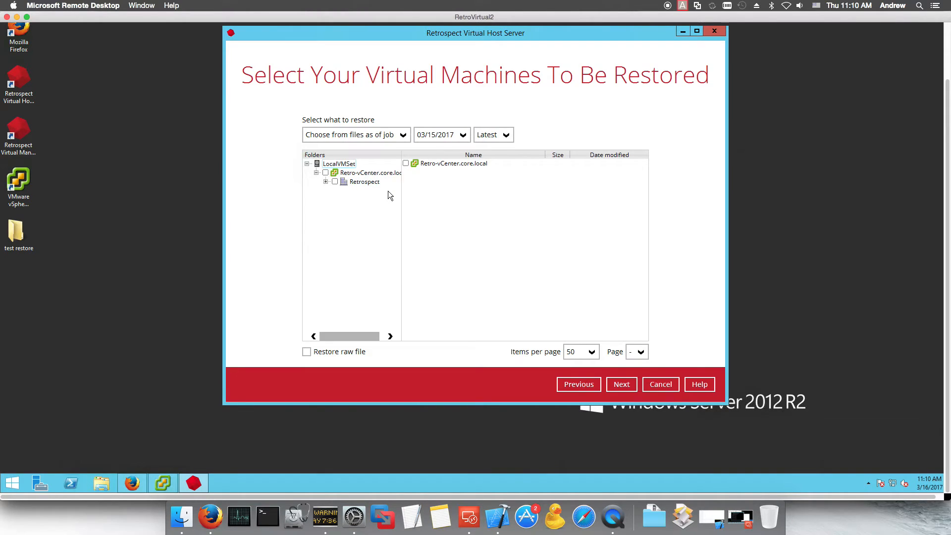
click(325, 182)
Step: Expand Hosts and Clusters › 64-bit Cluster › Demo and tick EFI_EN_Win7x64 for restore
click(335, 190)
click(344, 199)
click(353, 208)
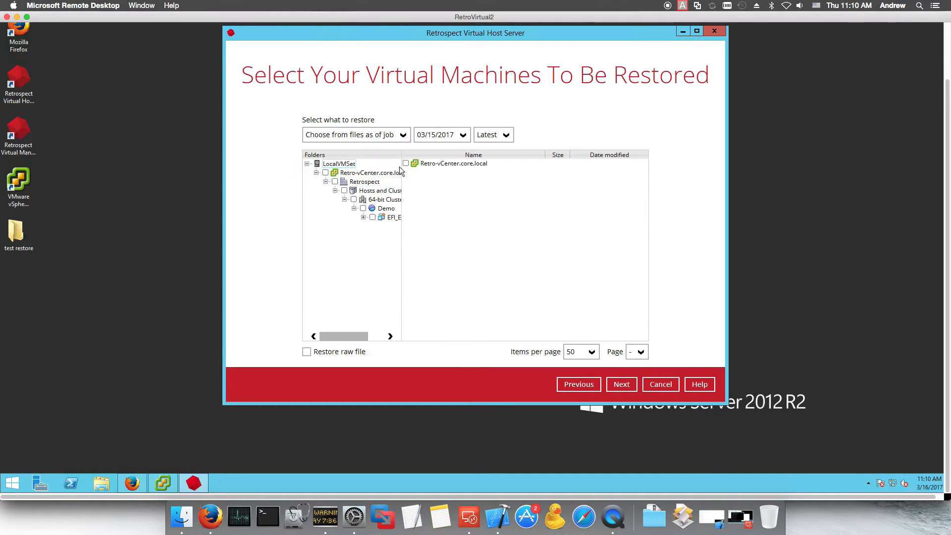
drag(402, 154, 423, 155)
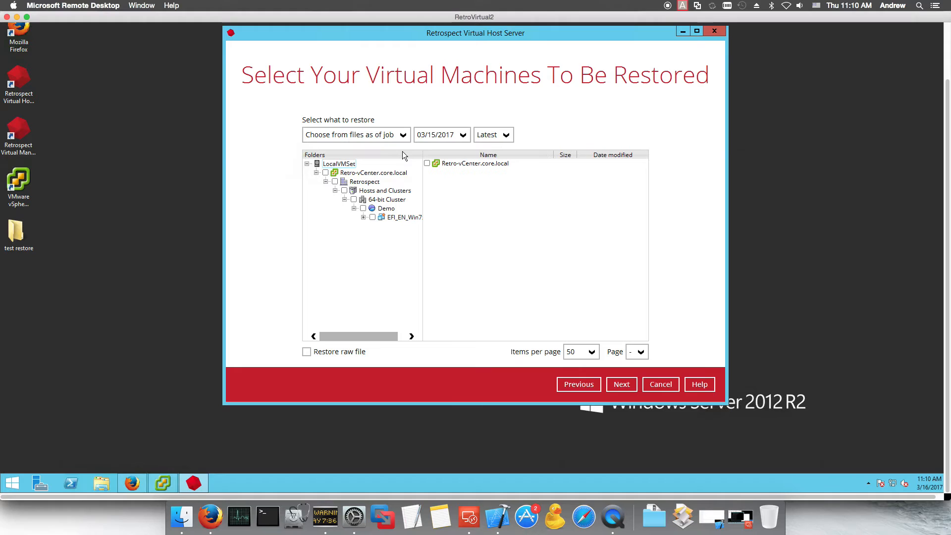
click(364, 218)
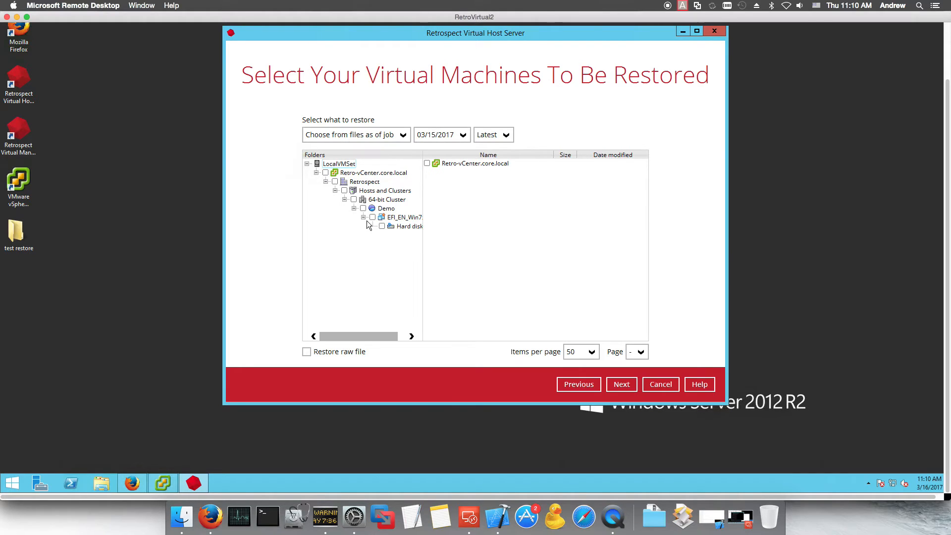
click(372, 217)
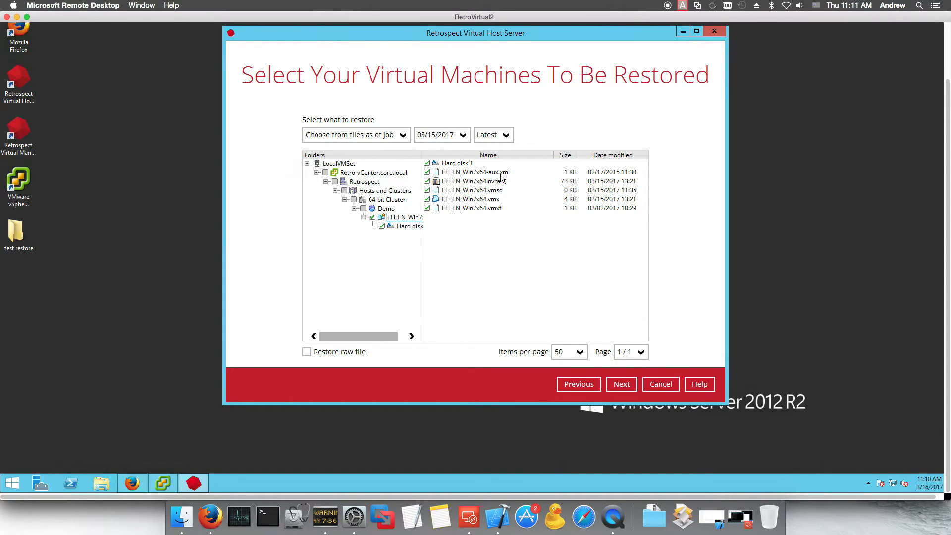
Step: Switch the 03/15/2017 backup version from 12:03 to the 15:01 job
click(463, 137)
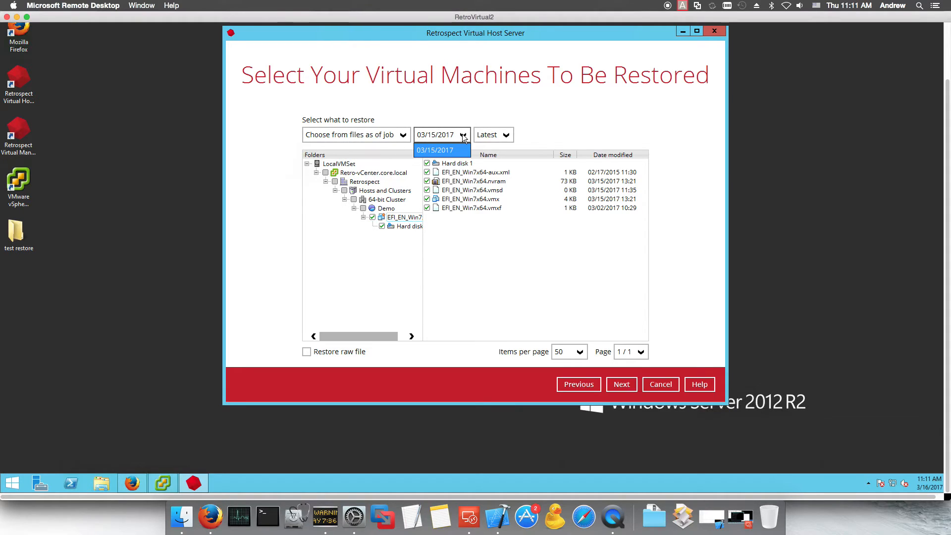
click(505, 135)
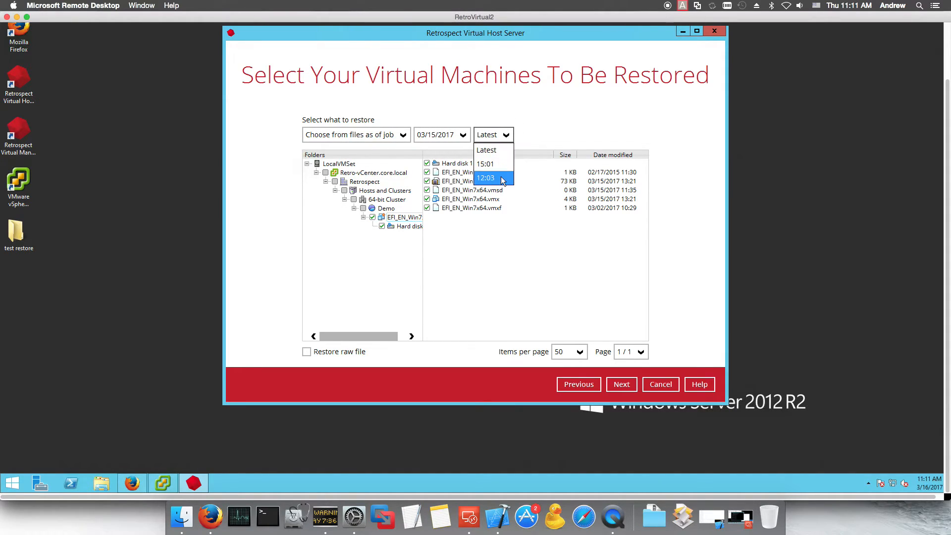
click(500, 177)
click(504, 134)
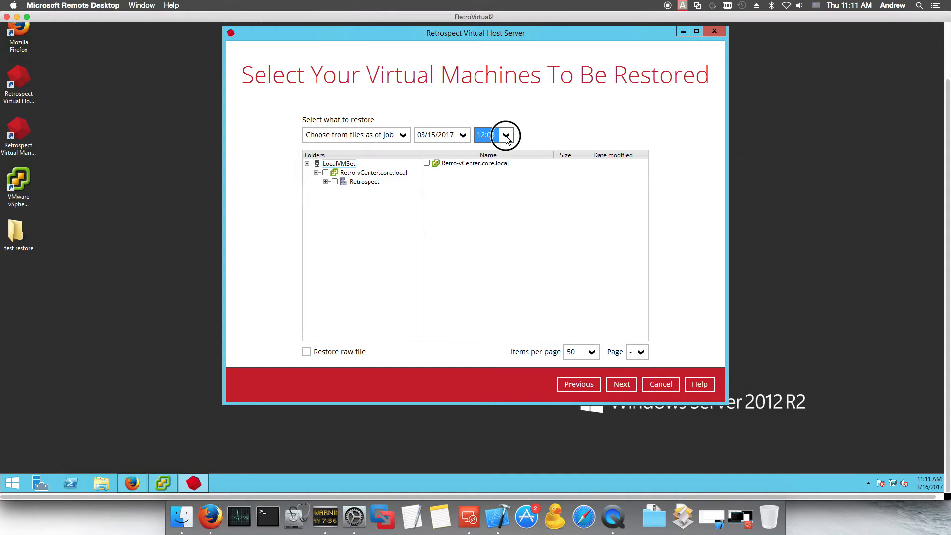
click(497, 178)
click(505, 134)
click(488, 164)
Step: Re-expand the tree down to Demo, tick the Windows 7 VM again and proceed to the destination
click(326, 182)
click(335, 191)
click(345, 199)
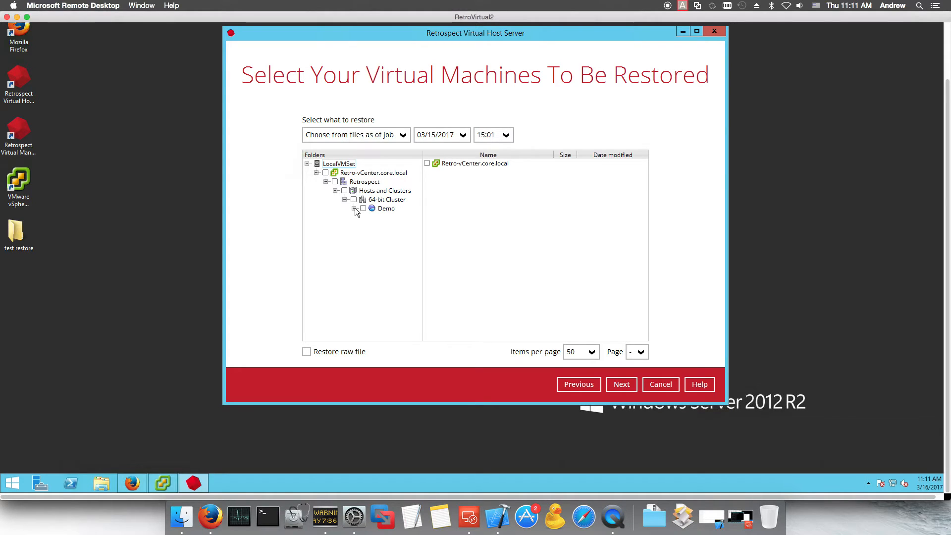
click(353, 208)
click(373, 217)
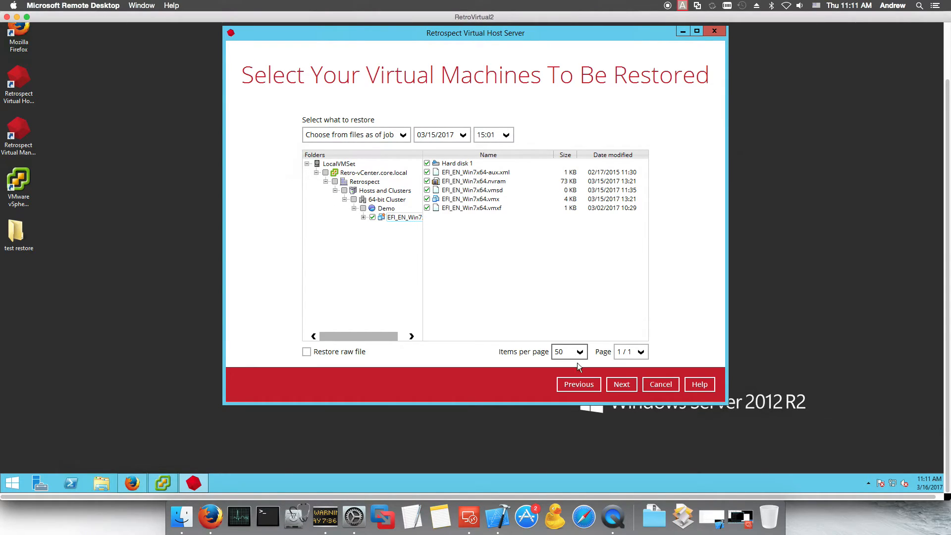
click(622, 384)
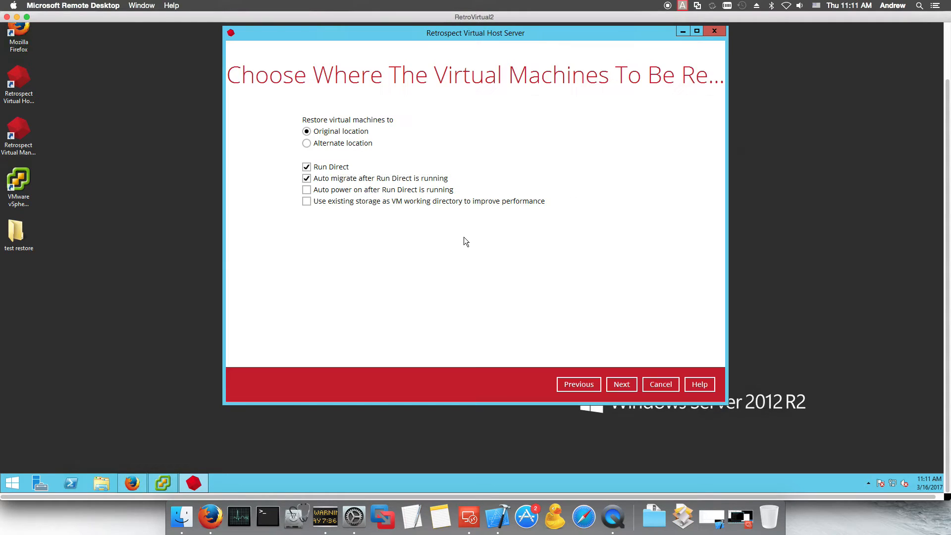
Step: Restore to an alternate location using Run Direct, with auto migrate off and auto power on
click(307, 179)
click(306, 143)
click(306, 190)
click(619, 384)
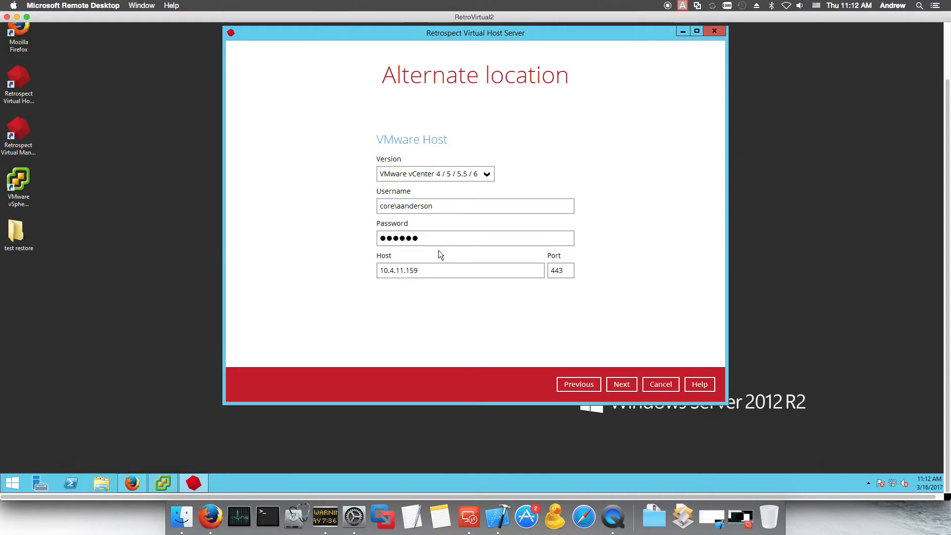
Step: Log in to vCenter with the core domain administrator username and its password
double_click(452, 206)
text(administr)
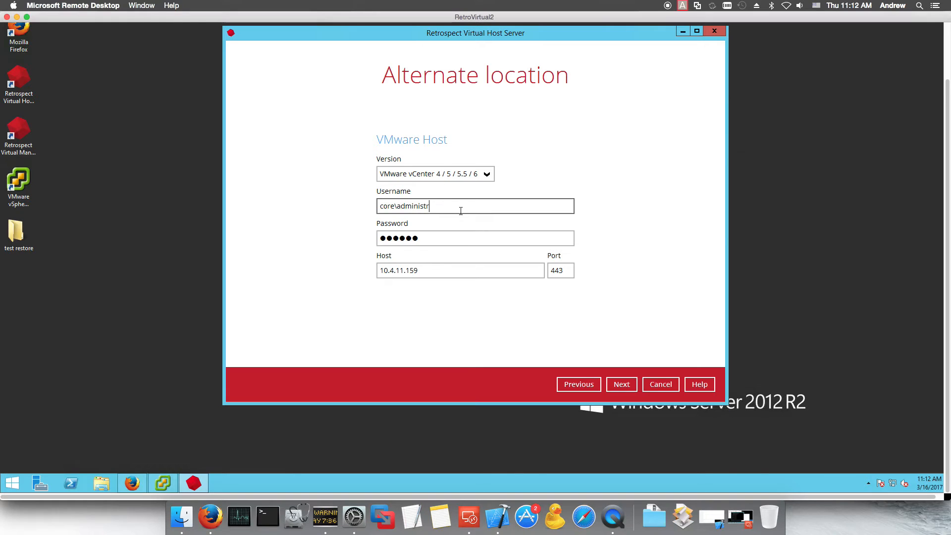
text(ator)
key(Tab)
text(●●●●●●)
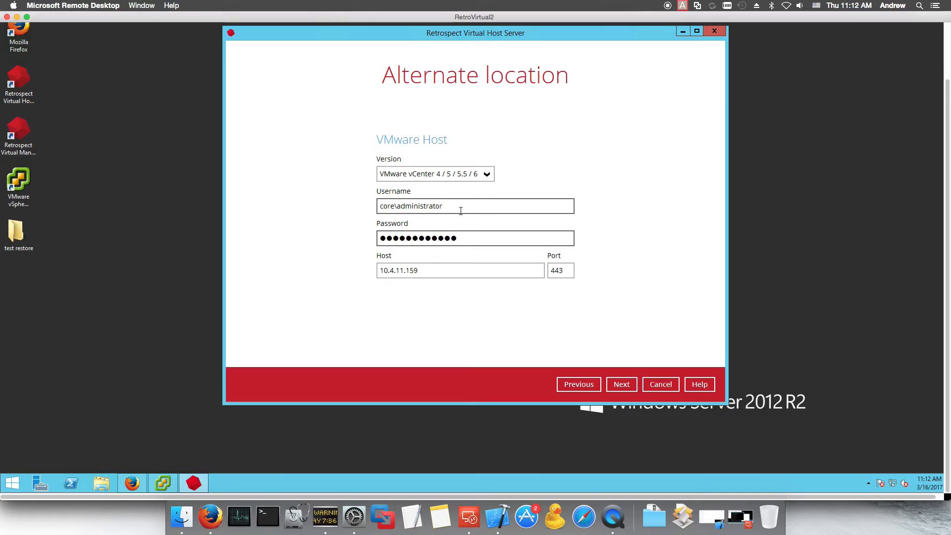
drag(480, 237, 358, 237)
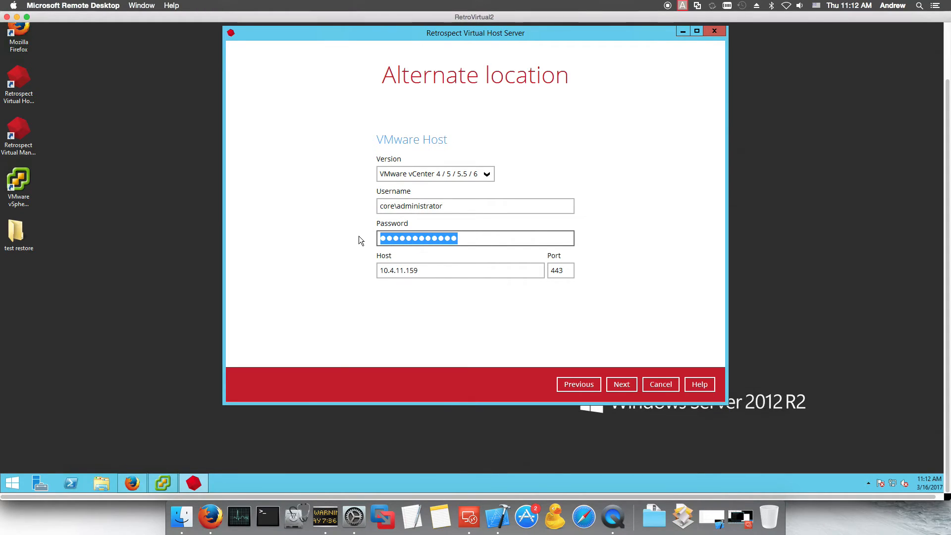
text(●●●●●●)
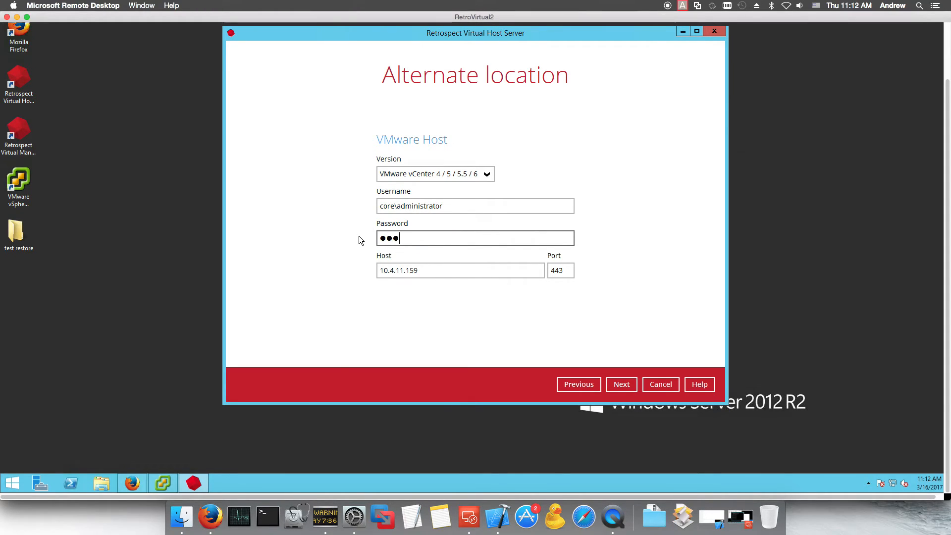
text(●●●)
click(622, 384)
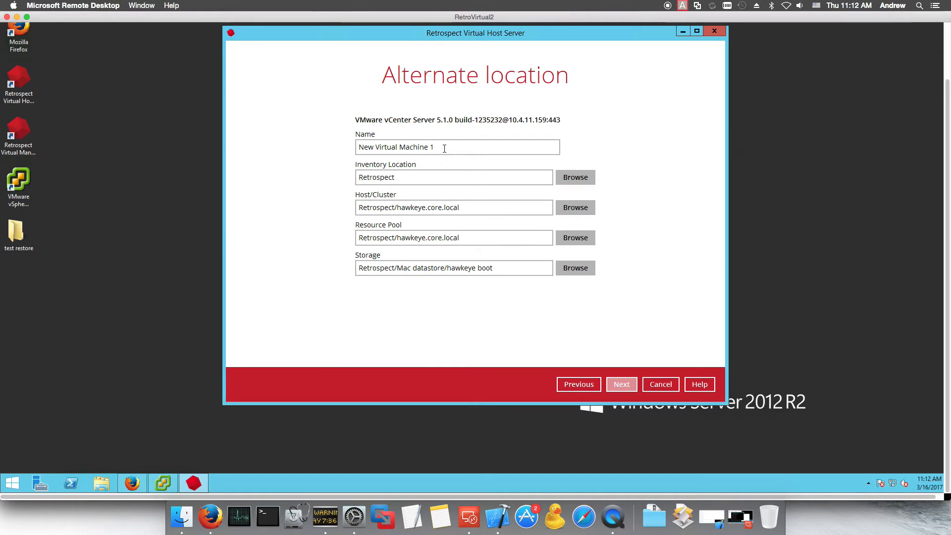
Step: Name the new VM DirectRun and place it in the Desktop inventory folder
drag(444, 148, 313, 142)
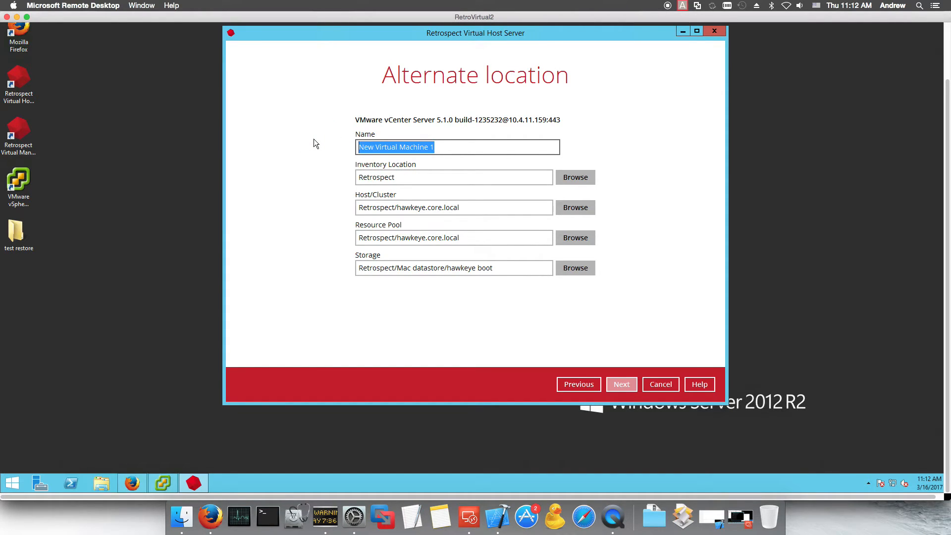
text(V)
key(BackSpace)
text(Direct)
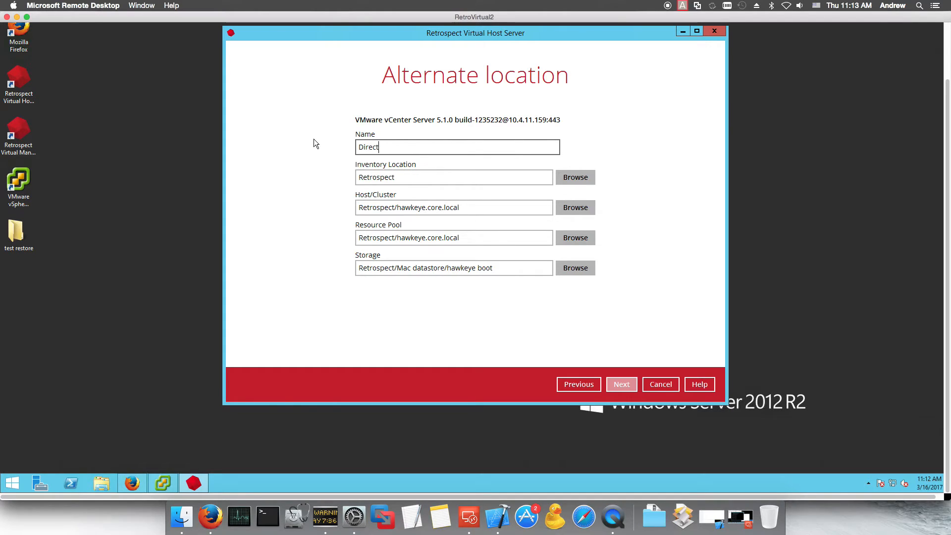
text(Run)
click(578, 177)
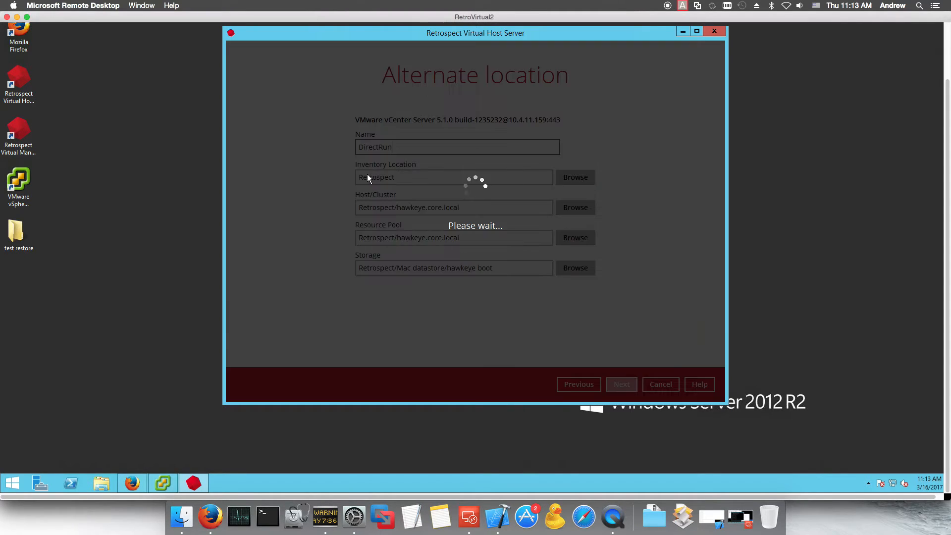
click(316, 121)
click(335, 139)
click(659, 359)
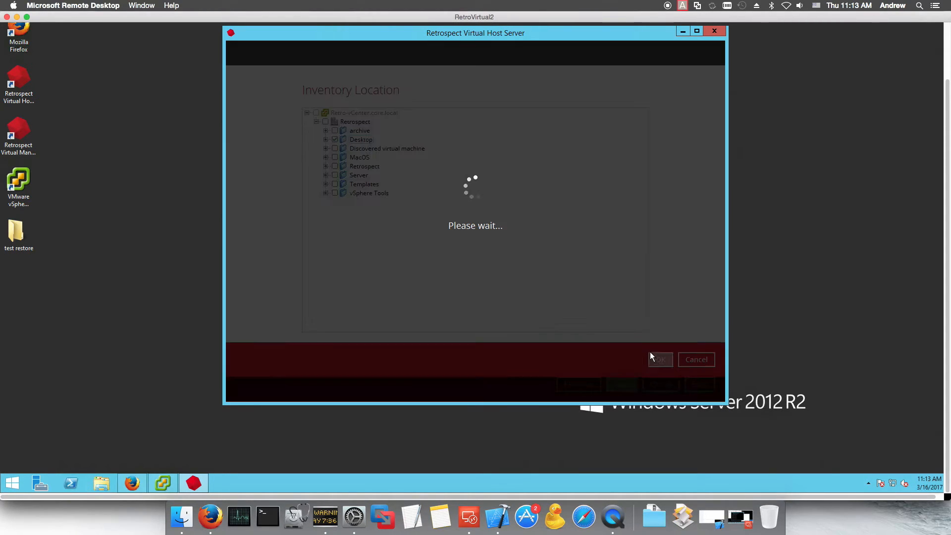
Step: Set host chase.core.local, resource pool Demo and datastore chase.storage4 for the VM
click(570, 208)
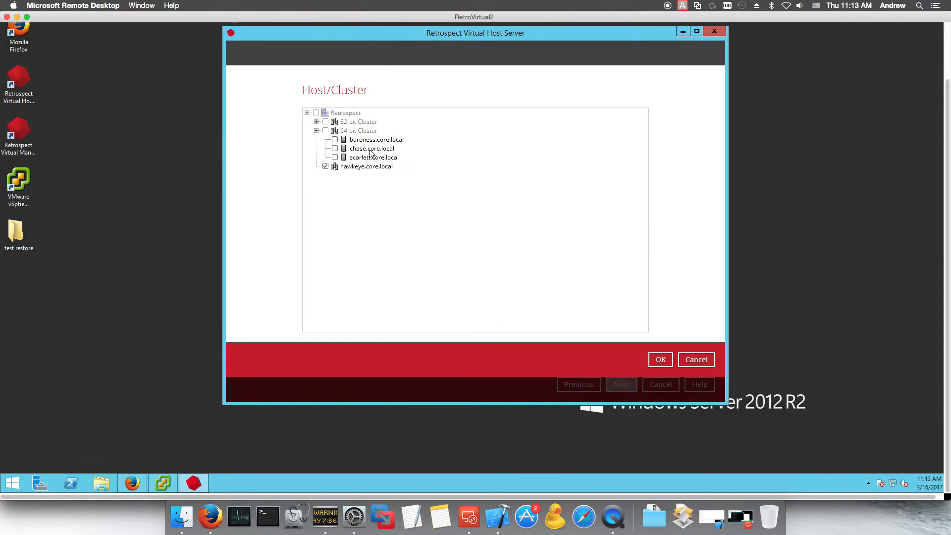
click(335, 148)
click(660, 359)
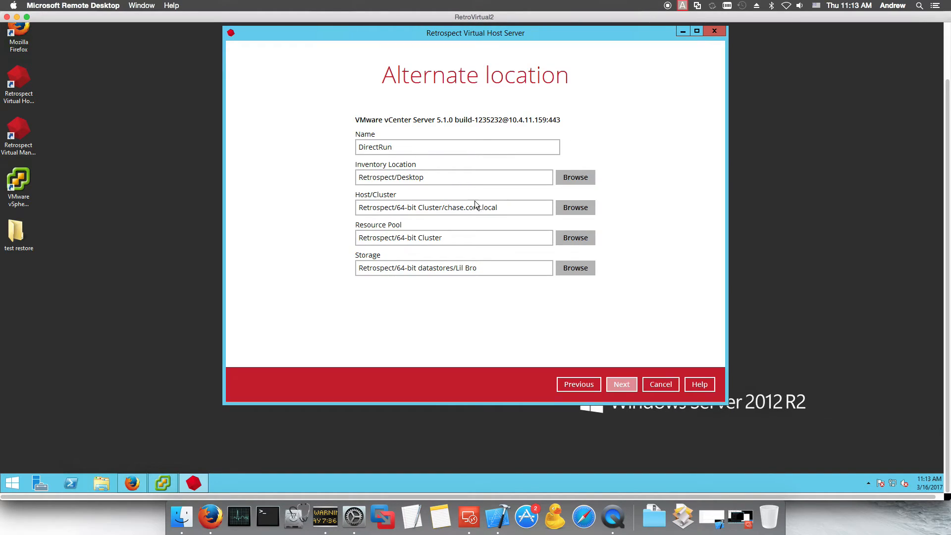
click(568, 239)
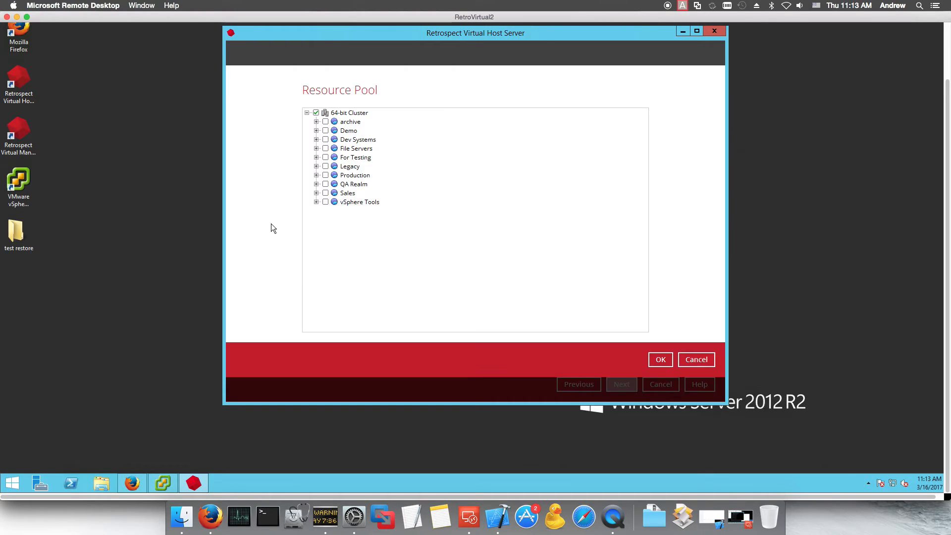
click(326, 131)
click(660, 360)
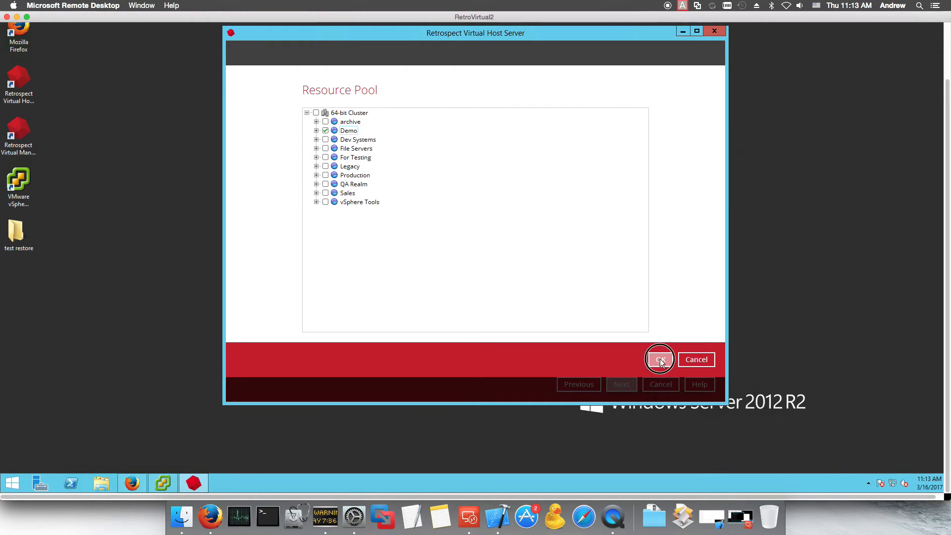
click(559, 268)
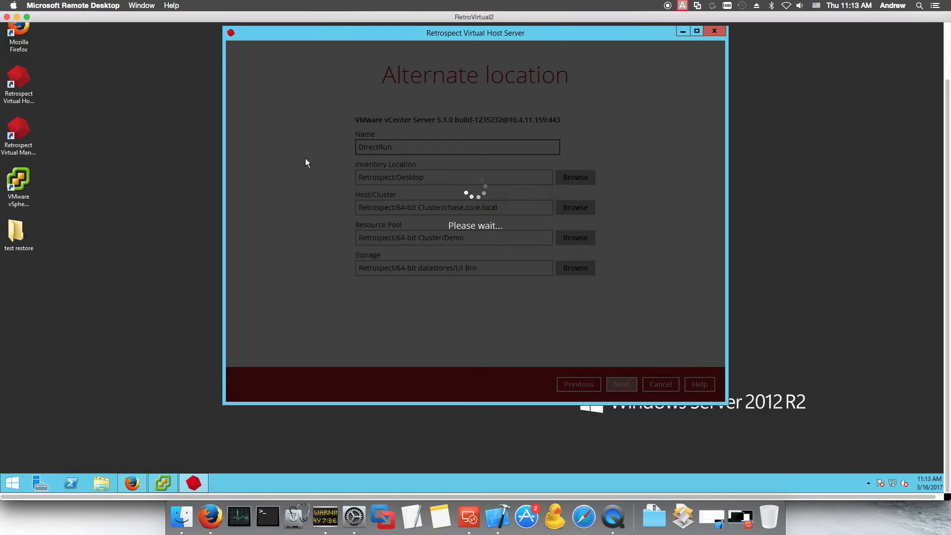
click(316, 121)
click(656, 361)
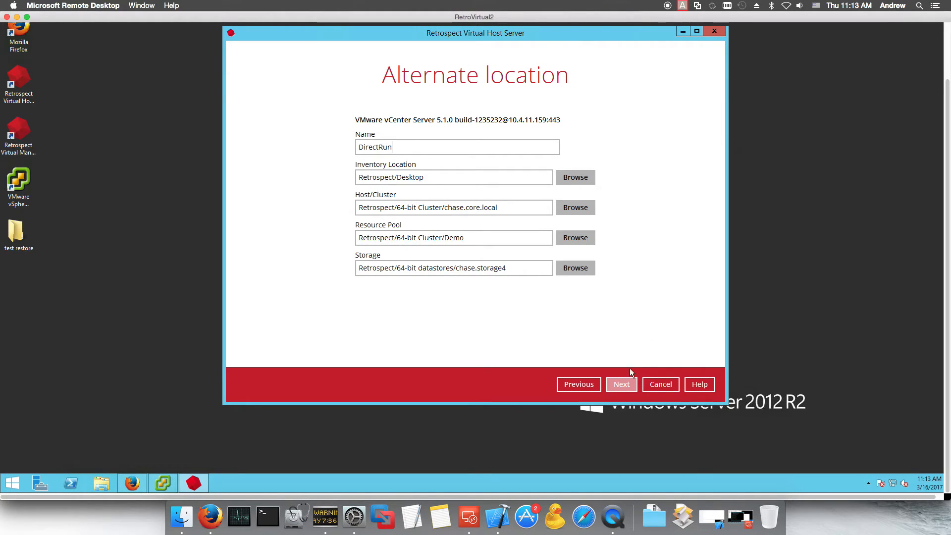
Step: Keep the default temporary directory and start the DirectRun restore with a new UUID
click(624, 384)
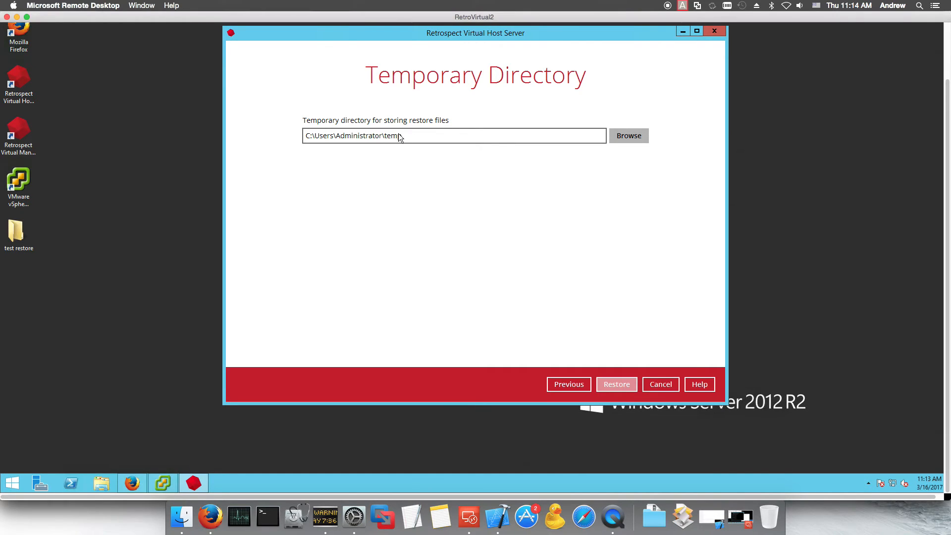
click(624, 386)
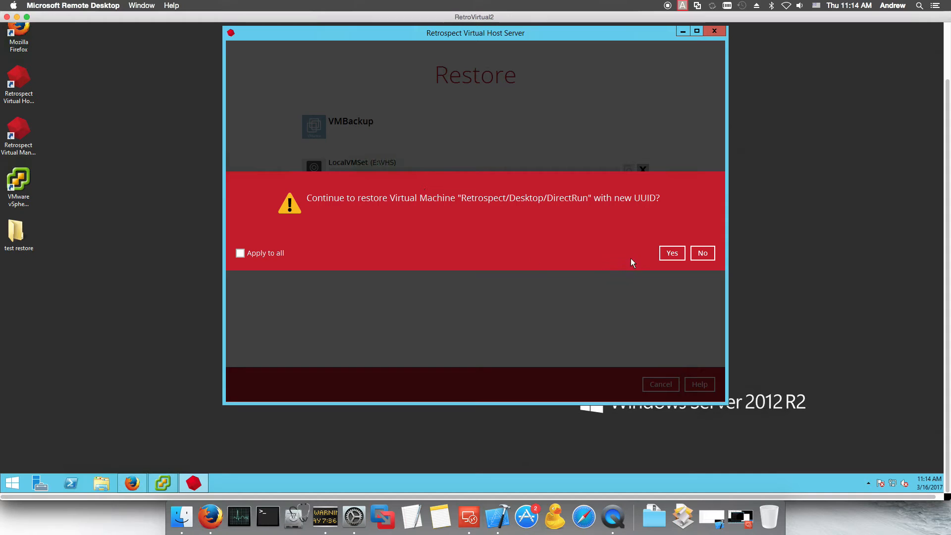
click(672, 252)
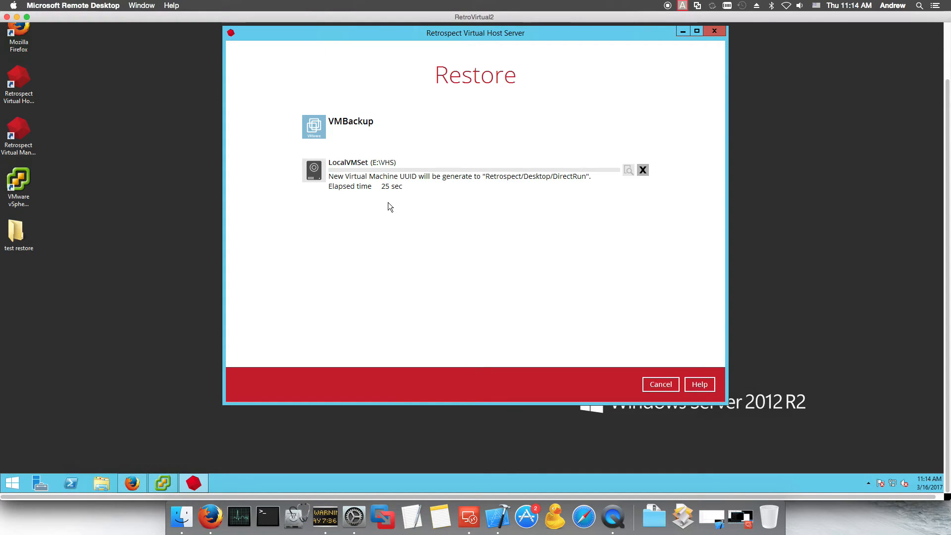
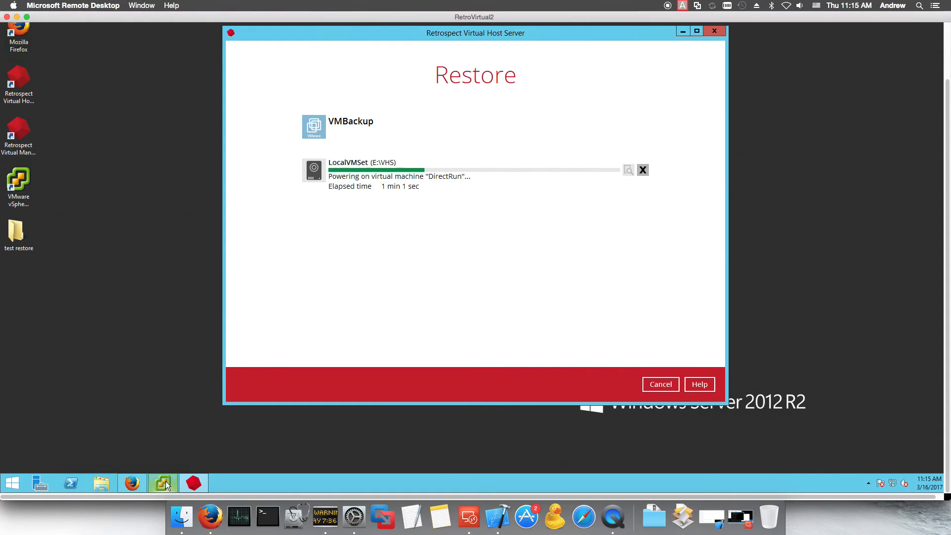
Step: Bring vSphere Client forward and select the powered-on DirectRun VM under Demo
mouse_move(166, 483)
click(179, 442)
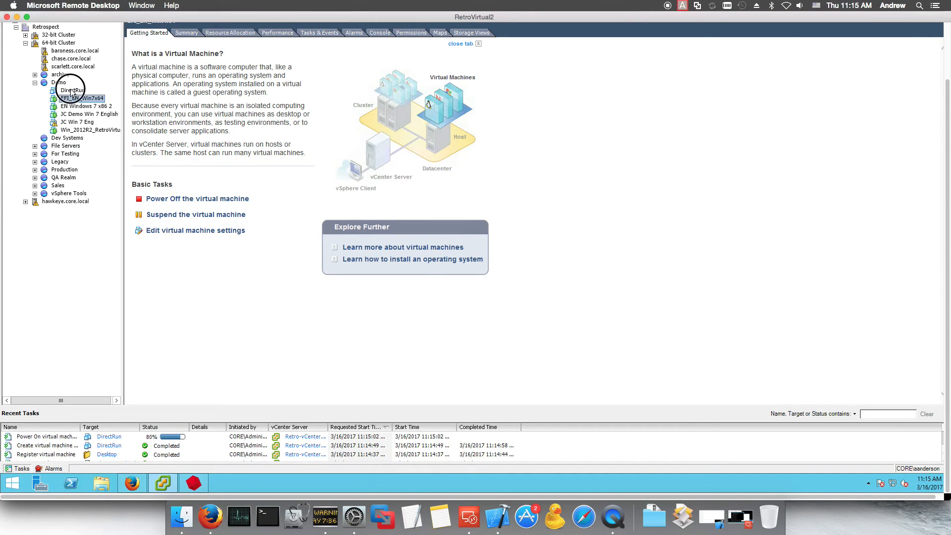
click(72, 91)
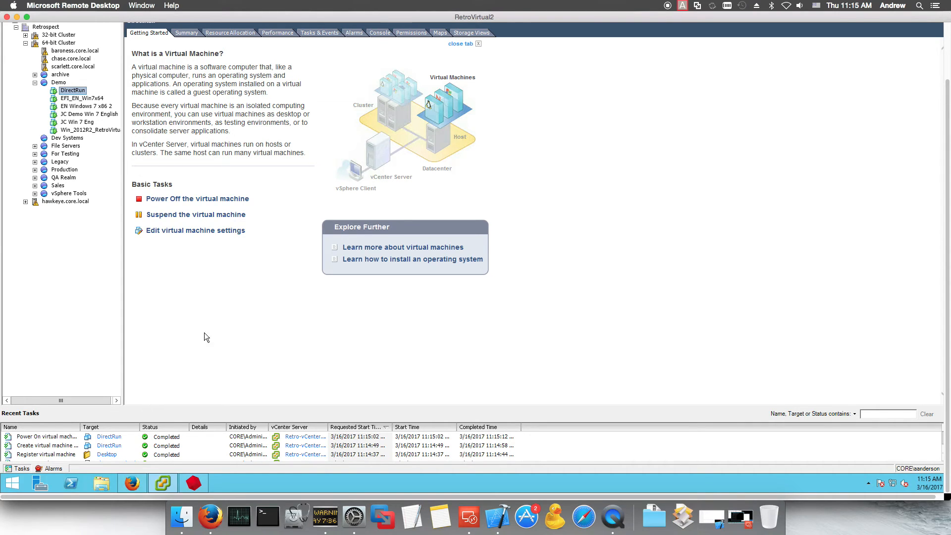
right_click(71, 90)
Step: Open a console on DirectRun and watch it boot to the Windows 7 Ultimate login screen
click(124, 121)
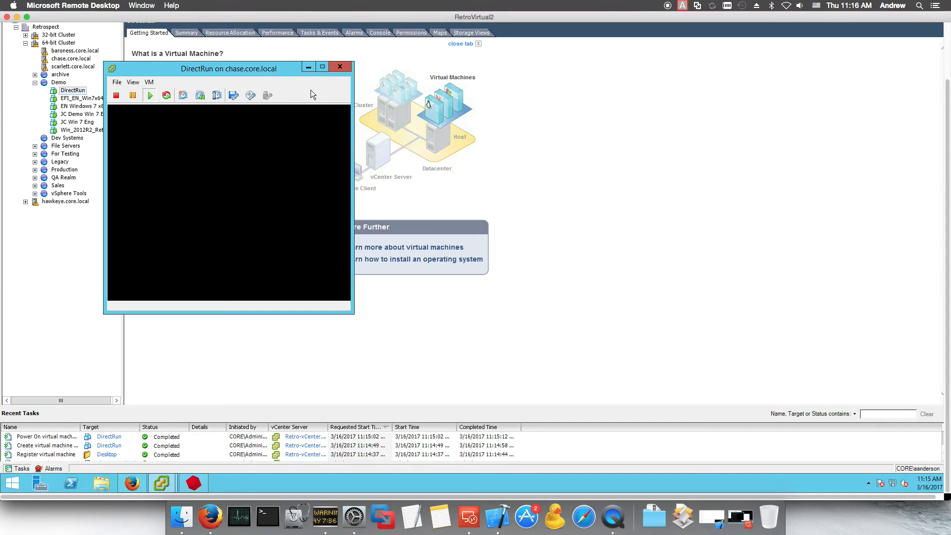
scroll(393, 127, up, 2)
scroll(394, 126, up, 2)
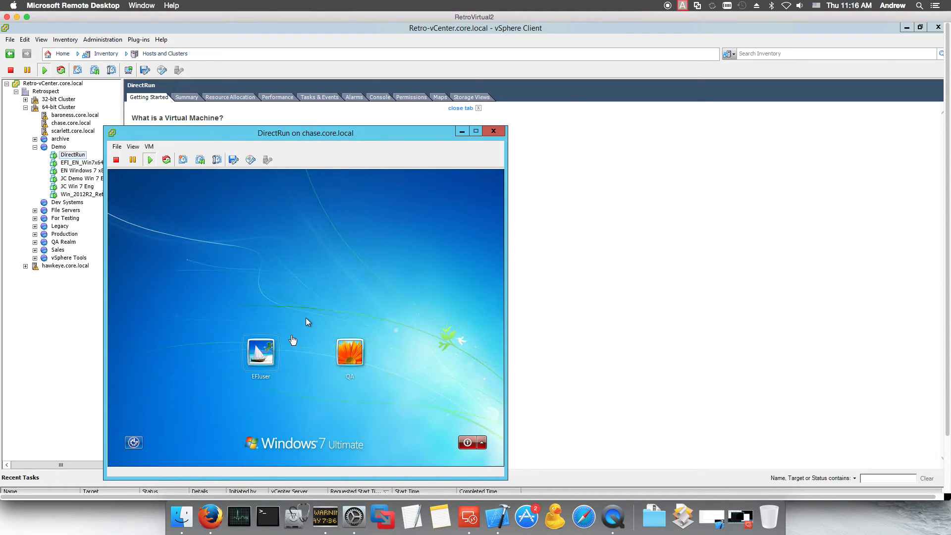
Step: Close the console, dismiss Retrospect's finished restore report, and view VMBackup's Run Direct machine details
click(493, 132)
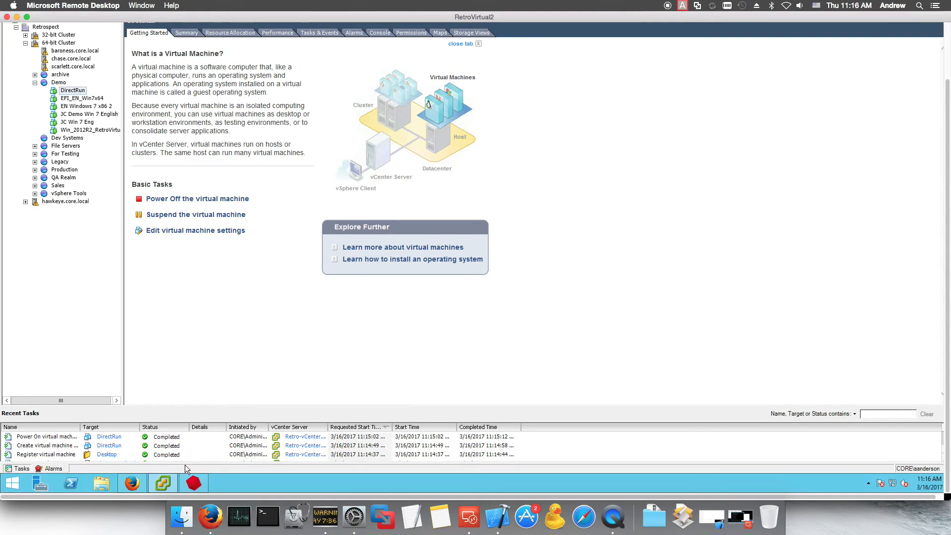
click(197, 479)
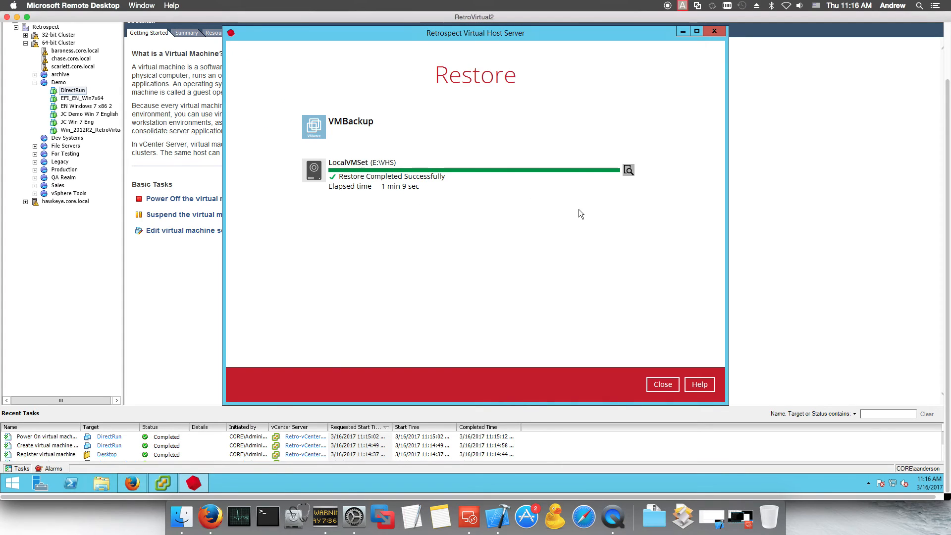
click(662, 384)
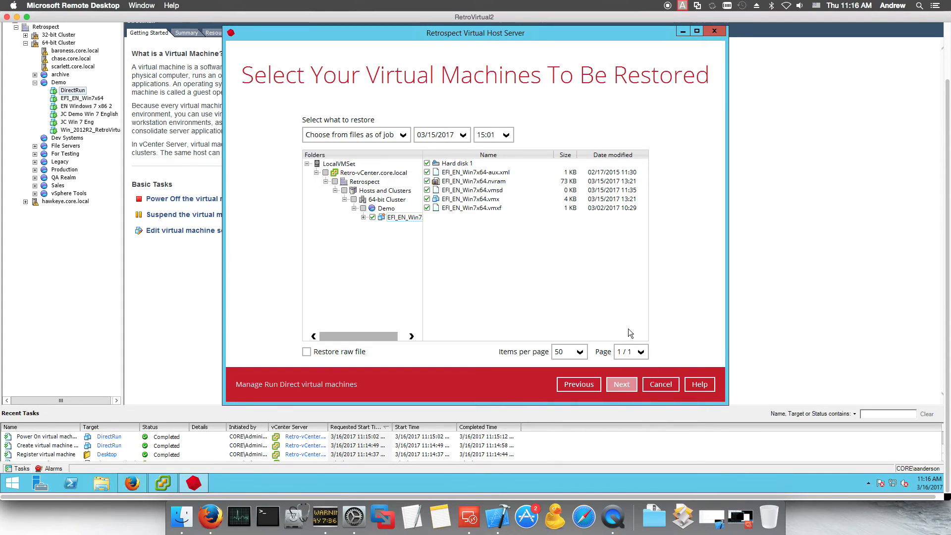
click(324, 384)
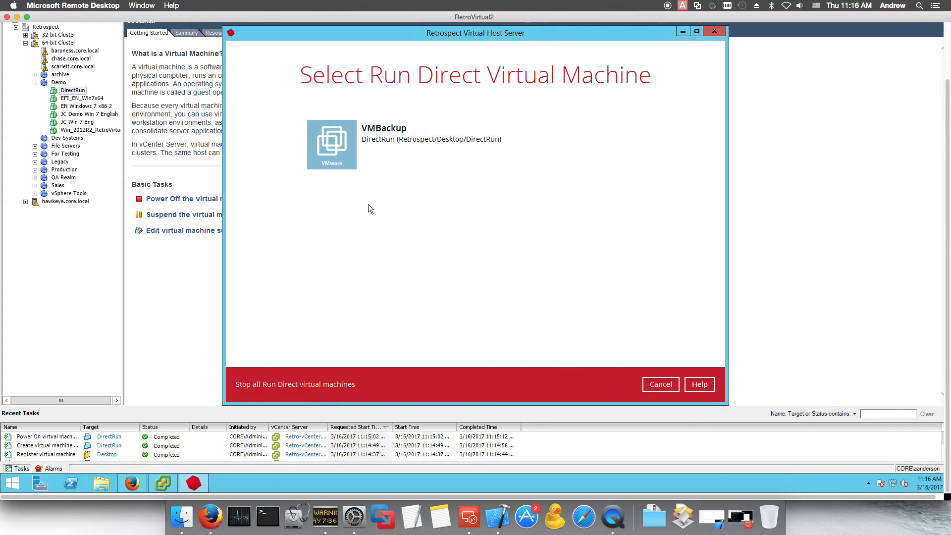
click(387, 133)
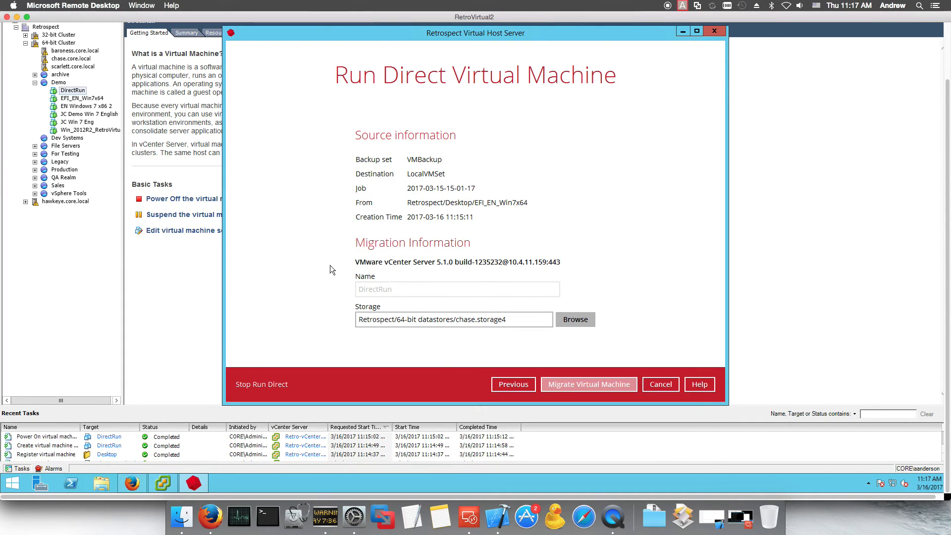
Step: Stop Run Direct for DirectRun and confirm, letting obm-RunDirect-5 unmount
click(253, 385)
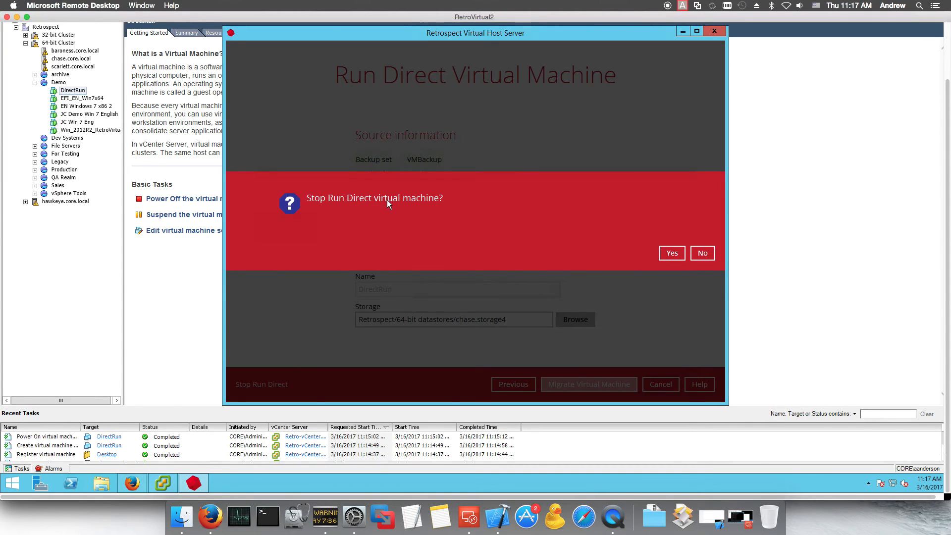
click(663, 255)
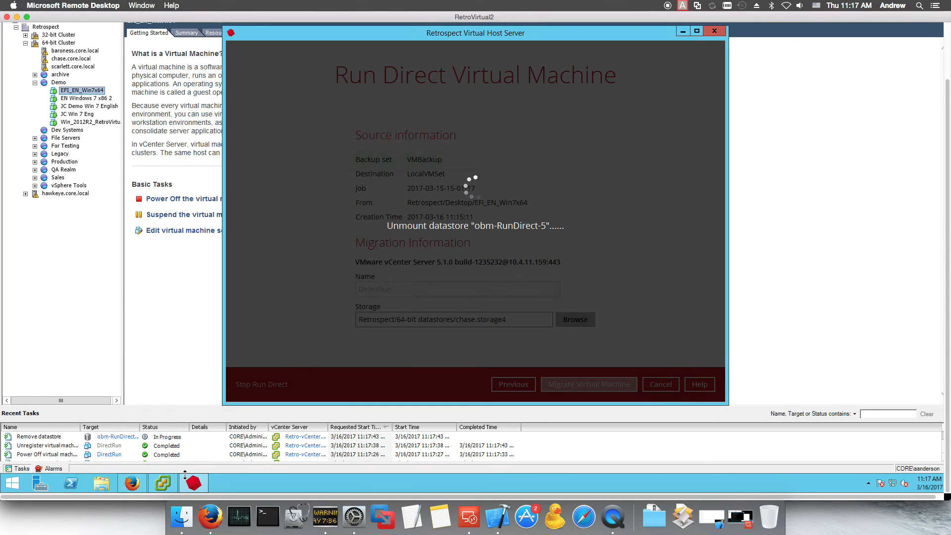
mouse_move(193, 483)
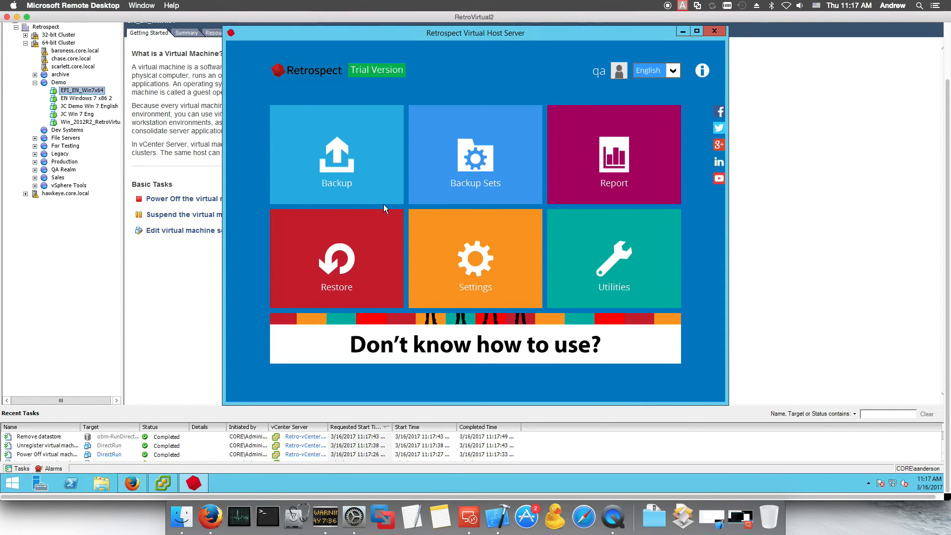
Step: Leave the Remote Desktop session for Firefox's Retrospect Virtual licensing article
mouse_move(132, 485)
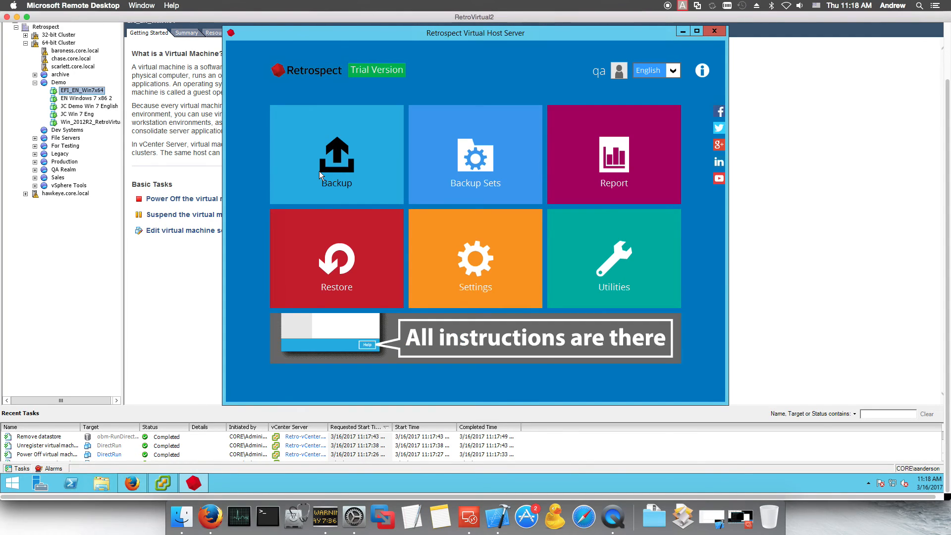
key(super+Tab)
scroll(430, 156, up, 10)
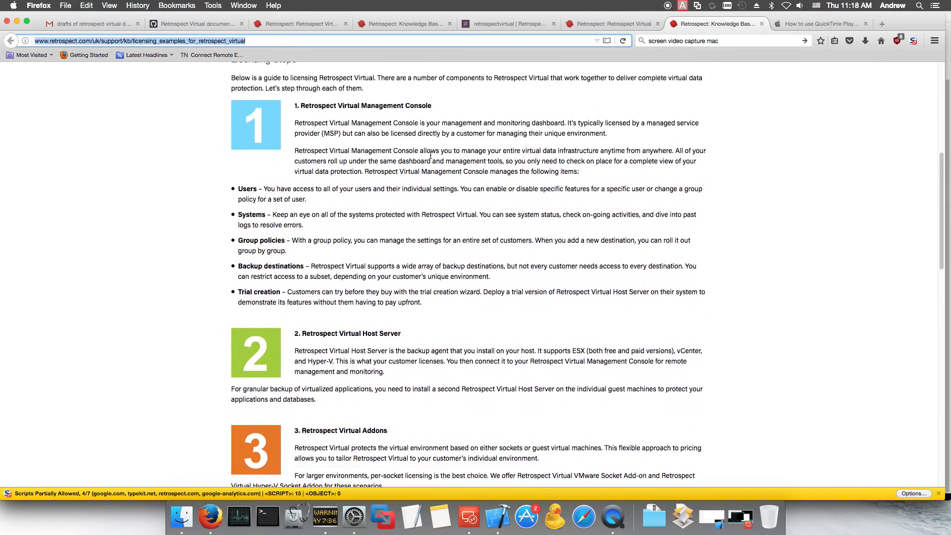
Step: Read the sections on Virtual Host Server, per-socket and per-VM Addons, and Granular Application Protection
scroll(395, 218, down, 5)
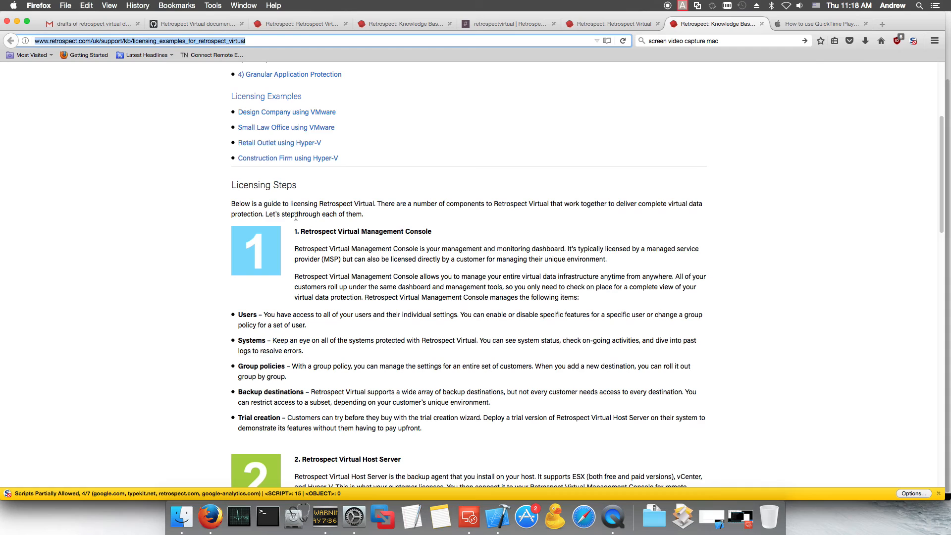
scroll(415, 187, down, 2)
scroll(415, 187, down, 3)
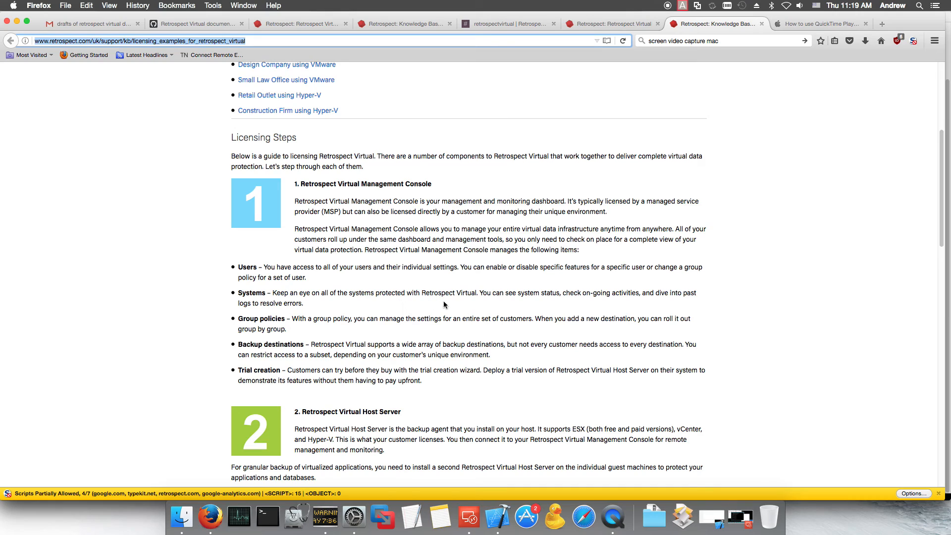
scroll(282, 277, down, 1)
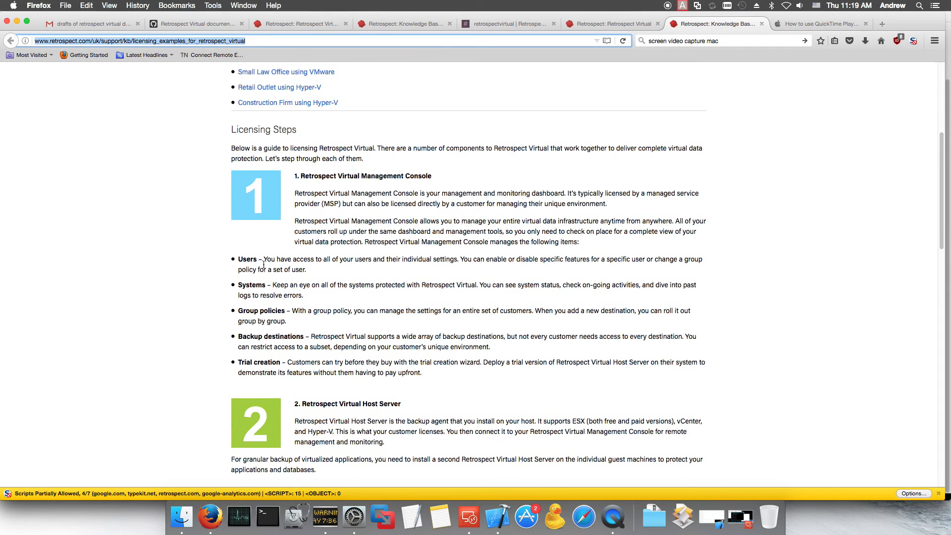
scroll(298, 268, down, 1)
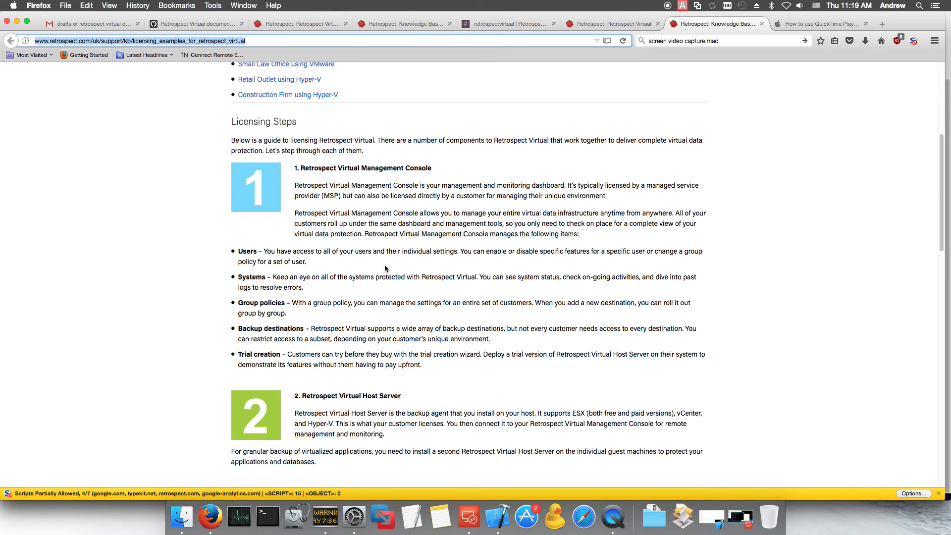
scroll(385, 268, down, 2)
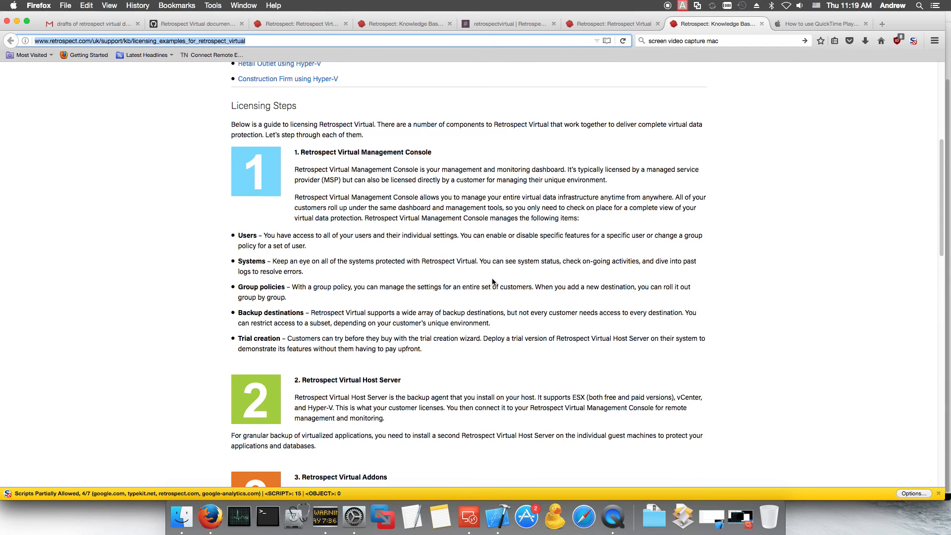
scroll(475, 280, down, 2)
scroll(475, 280, down, 4)
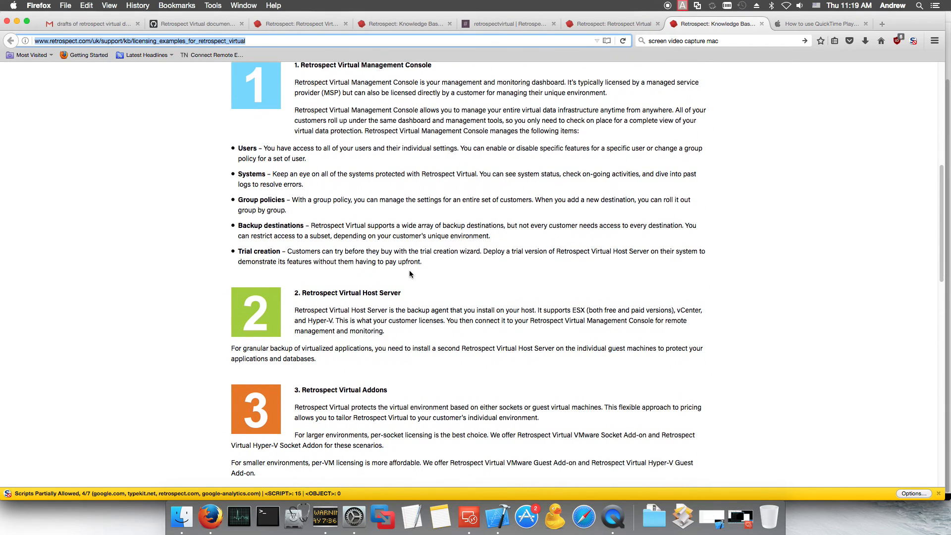
scroll(409, 277, down, 5)
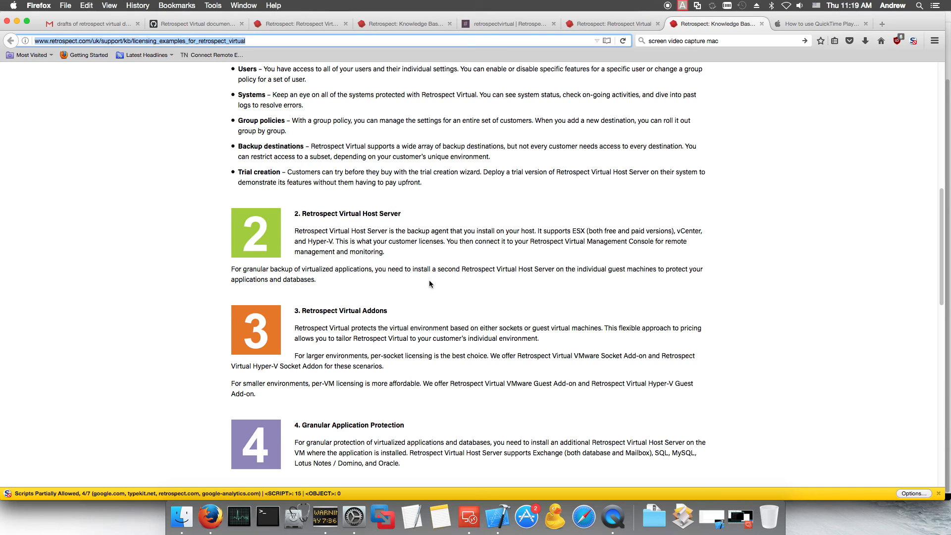
scroll(386, 337, down, 3)
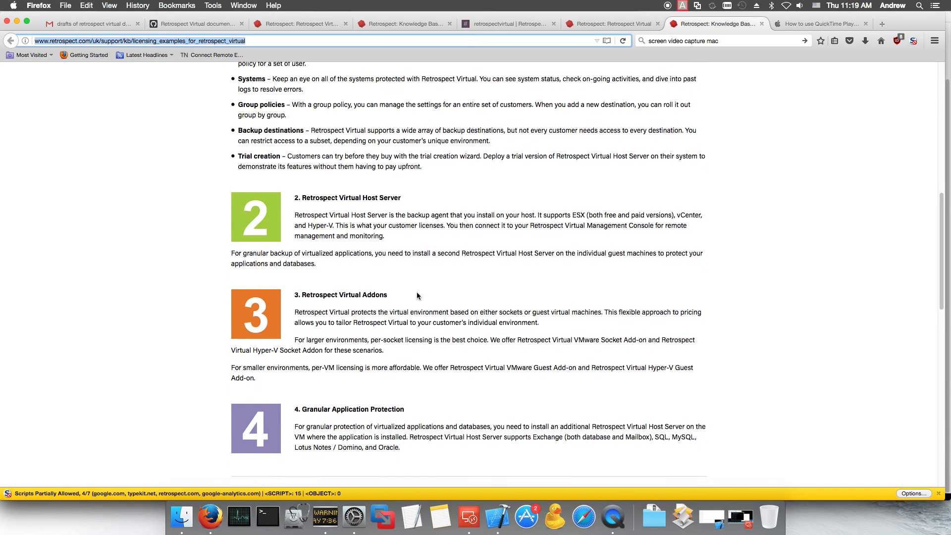
scroll(428, 275, down, 1)
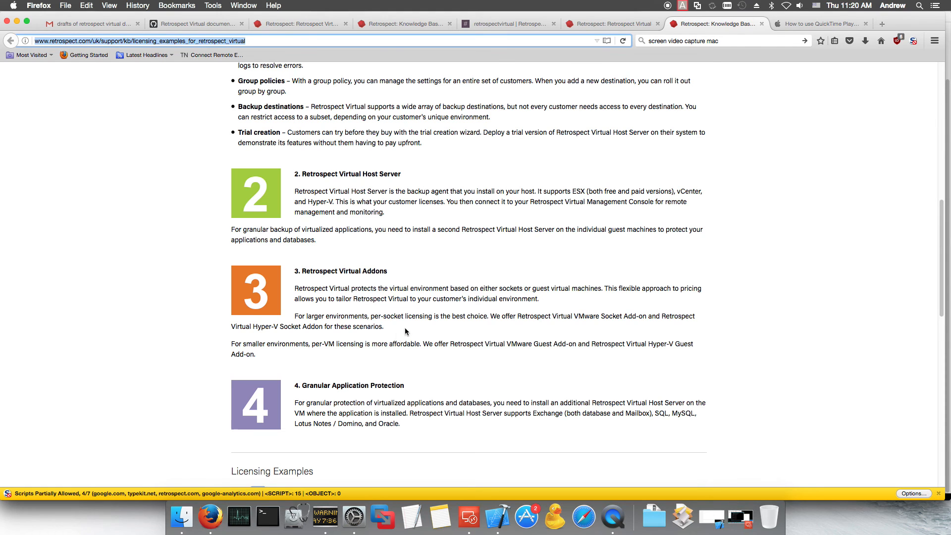
Step: Scroll to the examples: design company $419, small law office $1138, Hyper-V retail outlet $517
scroll(426, 332, down, 2)
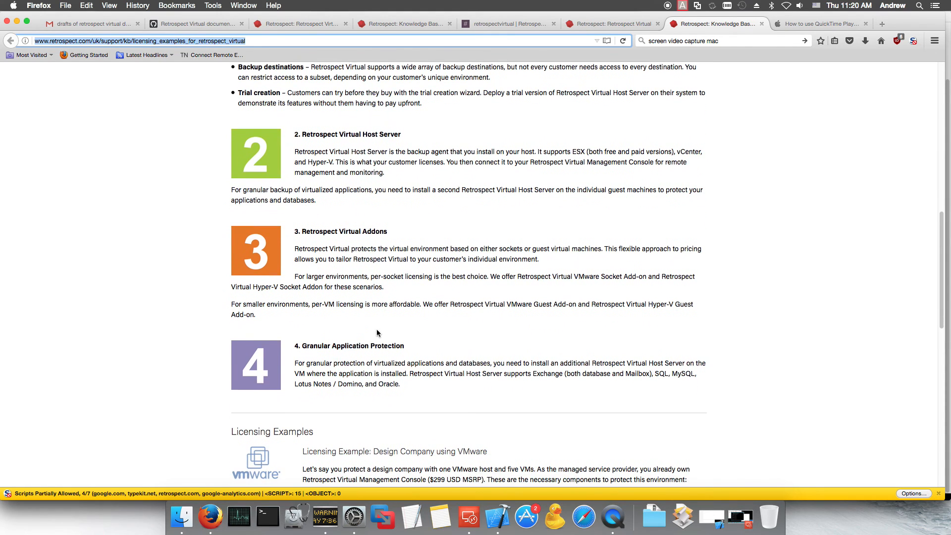
scroll(377, 329, down, 1)
scroll(432, 310, down, 3)
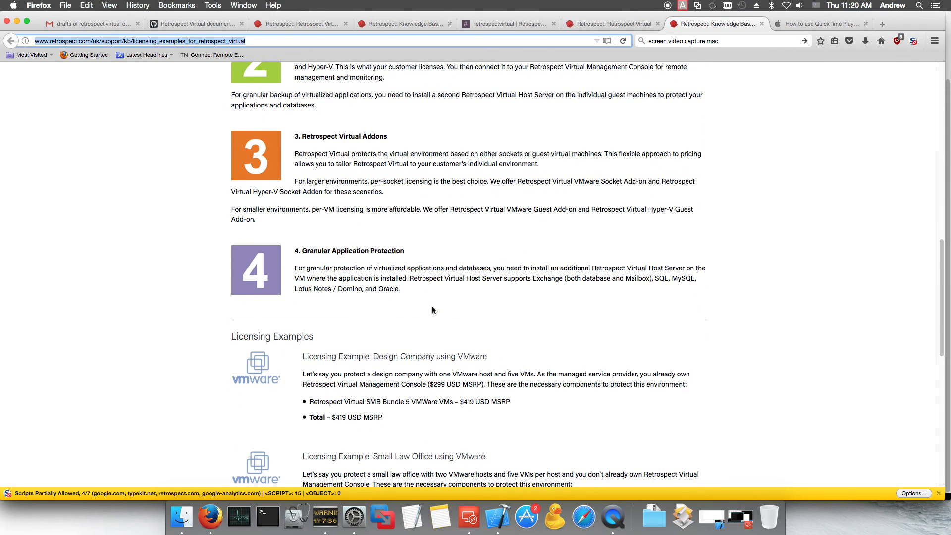
scroll(432, 310, down, 4)
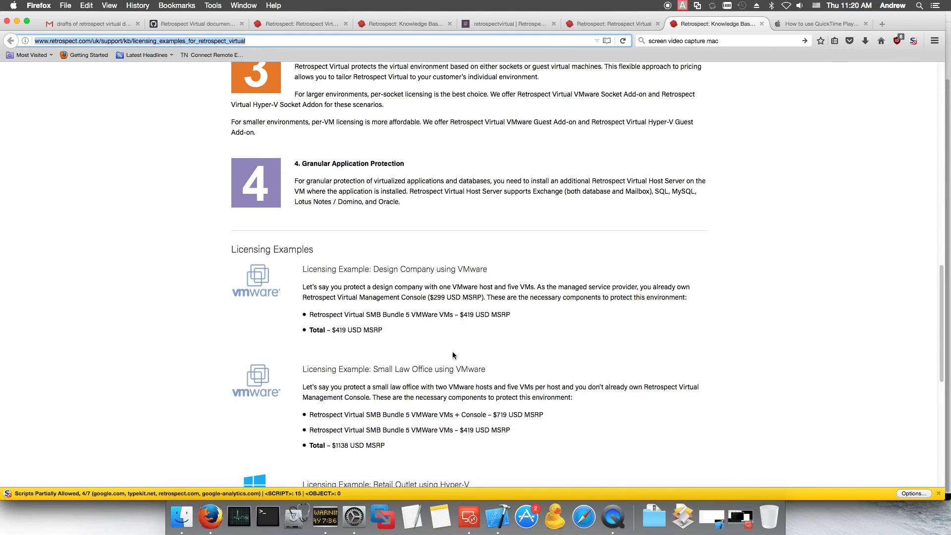
scroll(455, 357, down, 1)
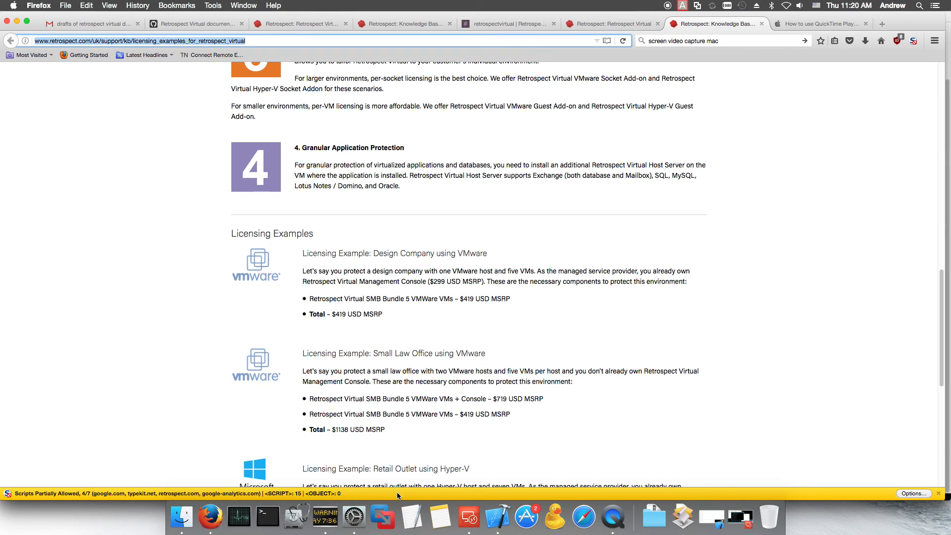
scroll(392, 357, down, 4)
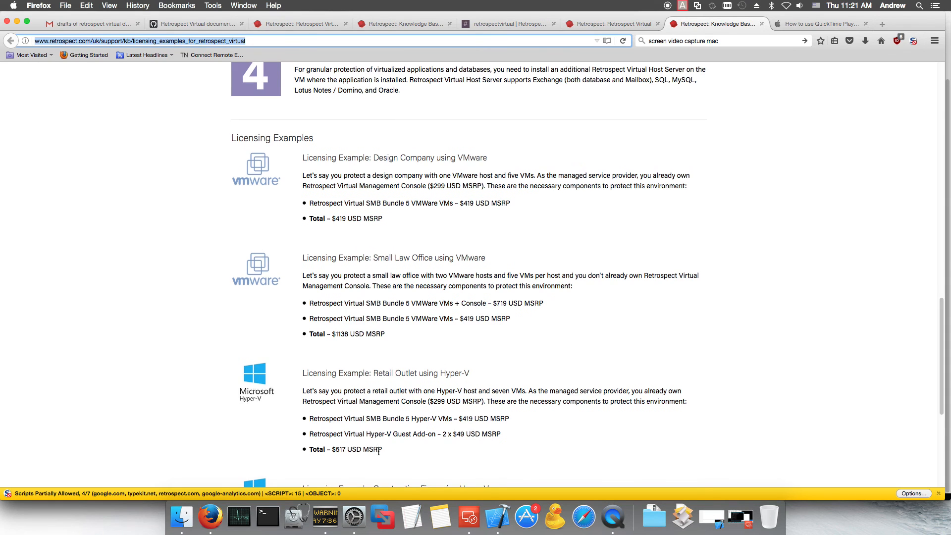
scroll(387, 435, down, 3)
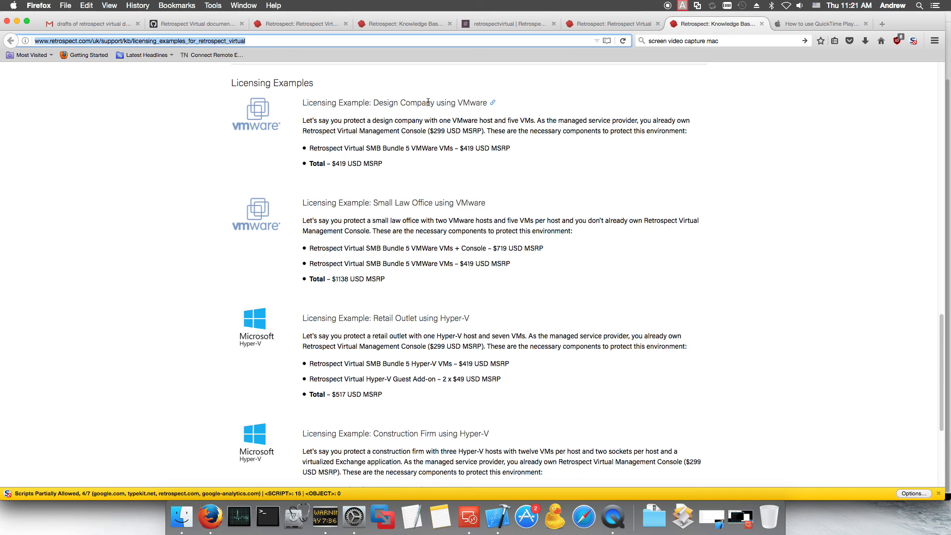
Step: Review Retrospect Virtual's Key Features, including AES-256 encryption and per-VM or per-socket pricing
click(622, 23)
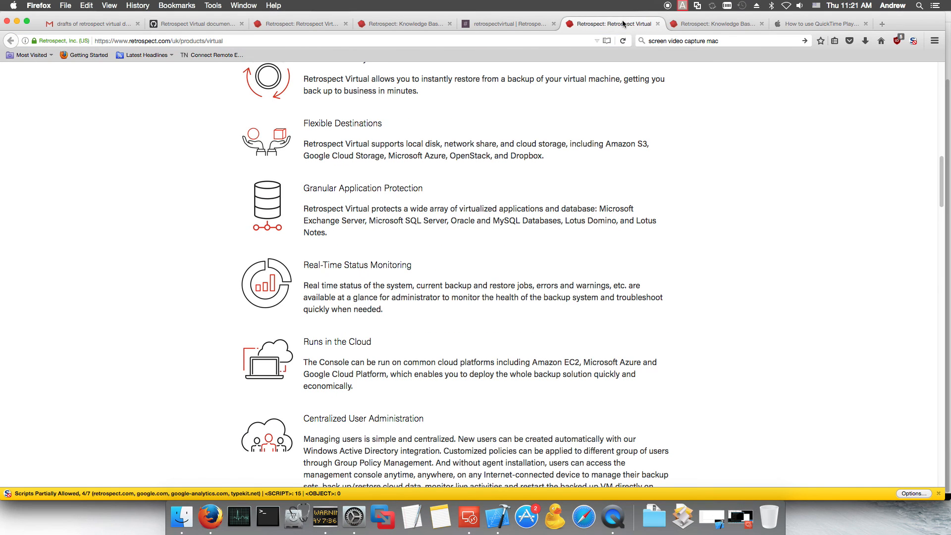
scroll(529, 192, up, 15)
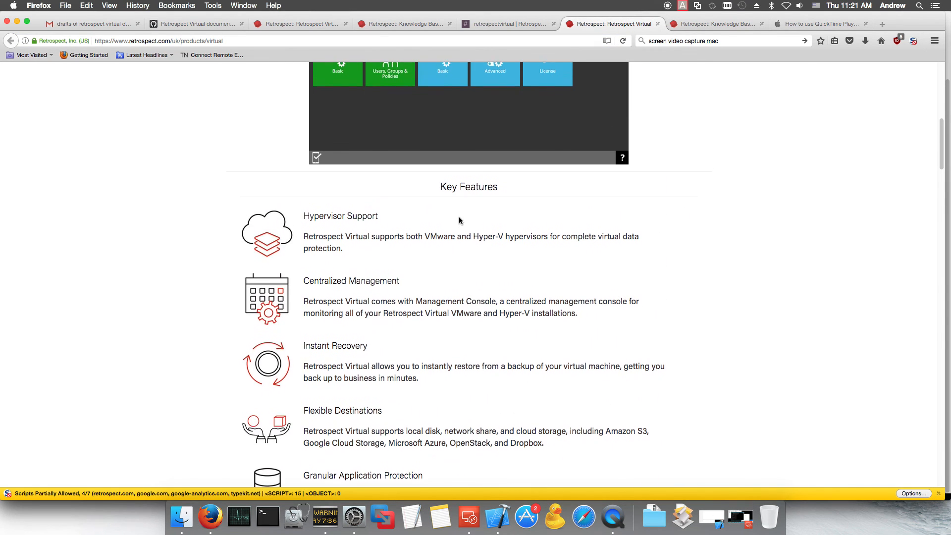
scroll(438, 232, down, 4)
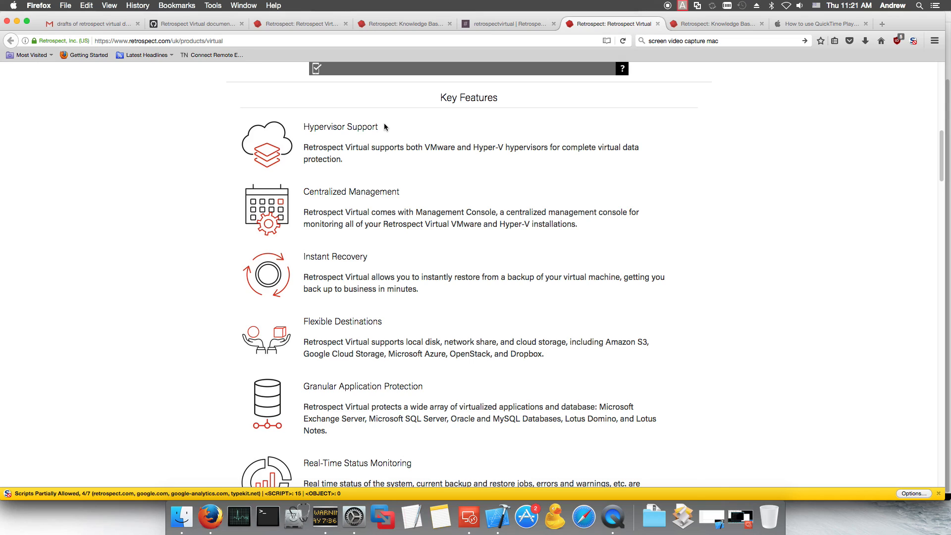
scroll(376, 134, down, 1)
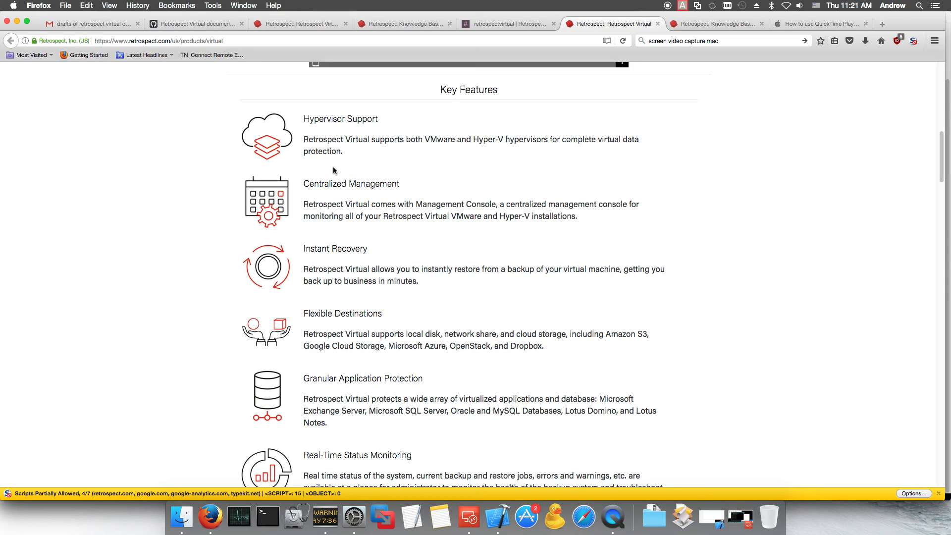
scroll(420, 361, down, 3)
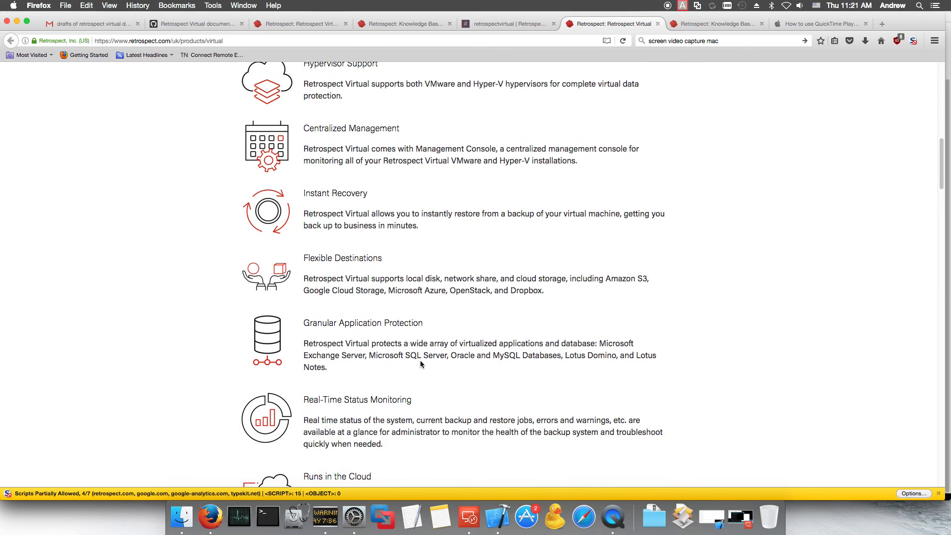
scroll(420, 373, down, 1)
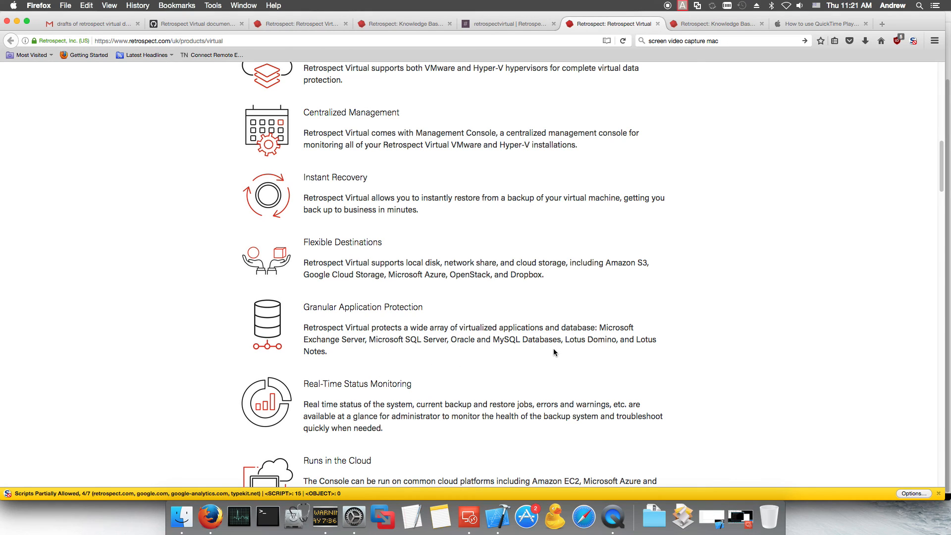
scroll(432, 340, down, 2)
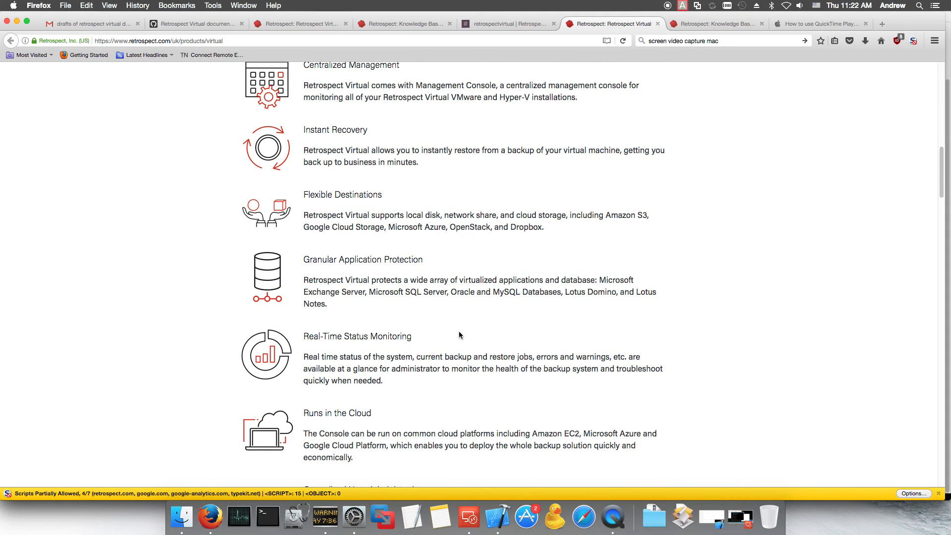
scroll(431, 336, down, 1)
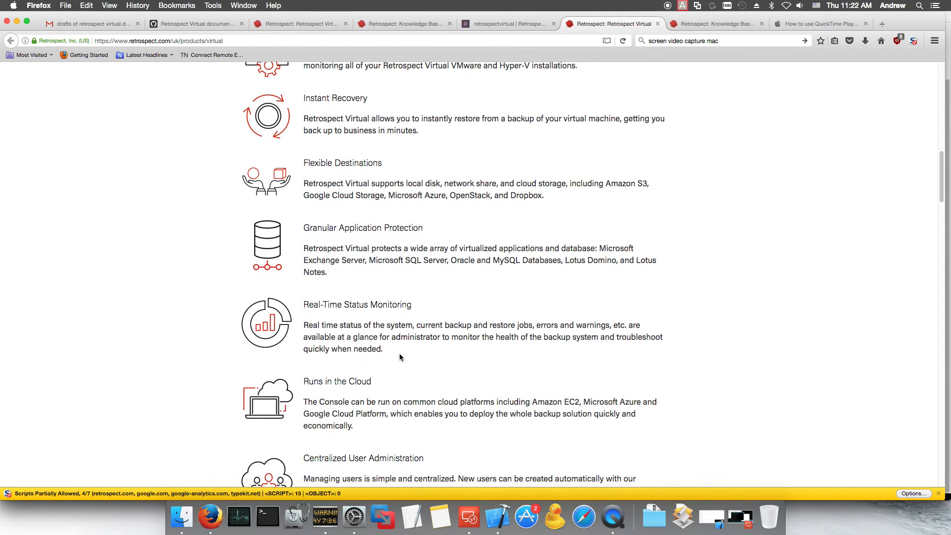
scroll(400, 357, down, 5)
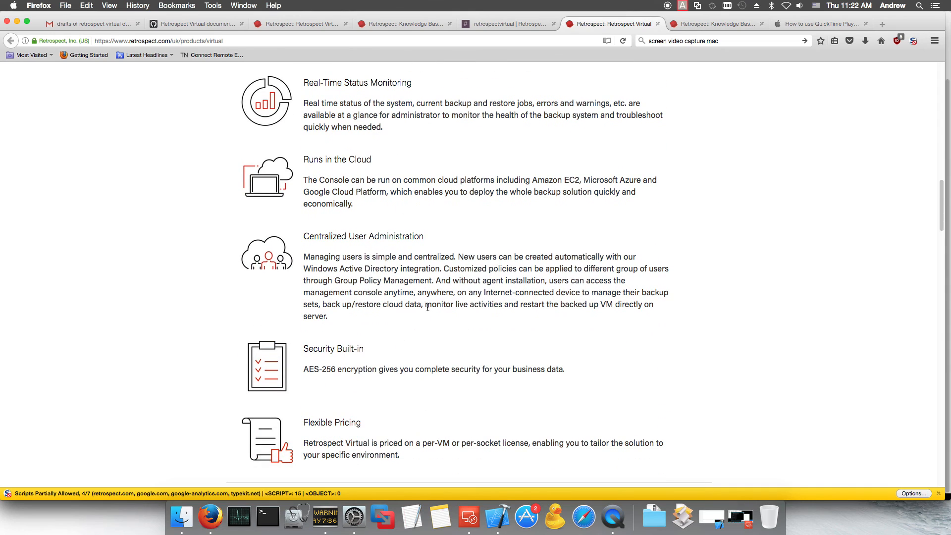